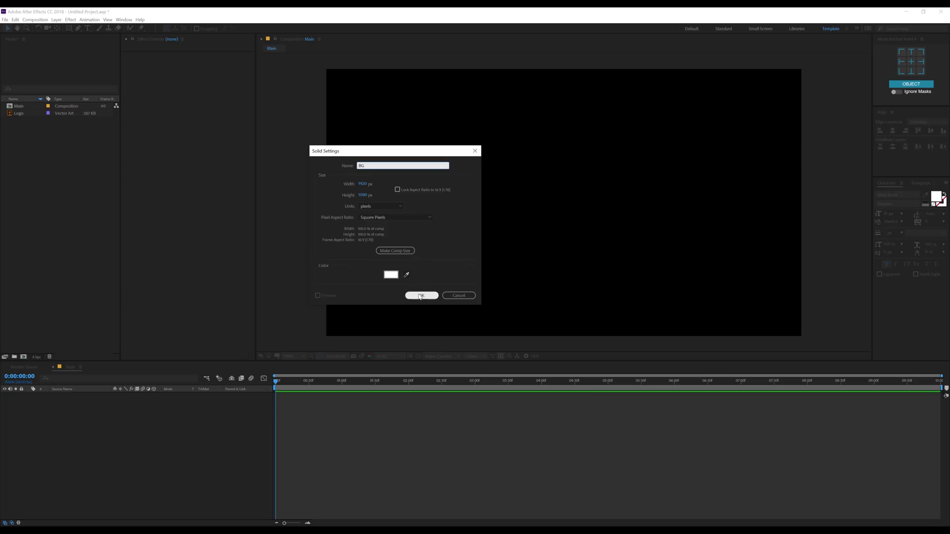
Step: Apply a Fill effect to the BG solid from Effects & Presets
left_click(124, 20)
left_click(148, 163)
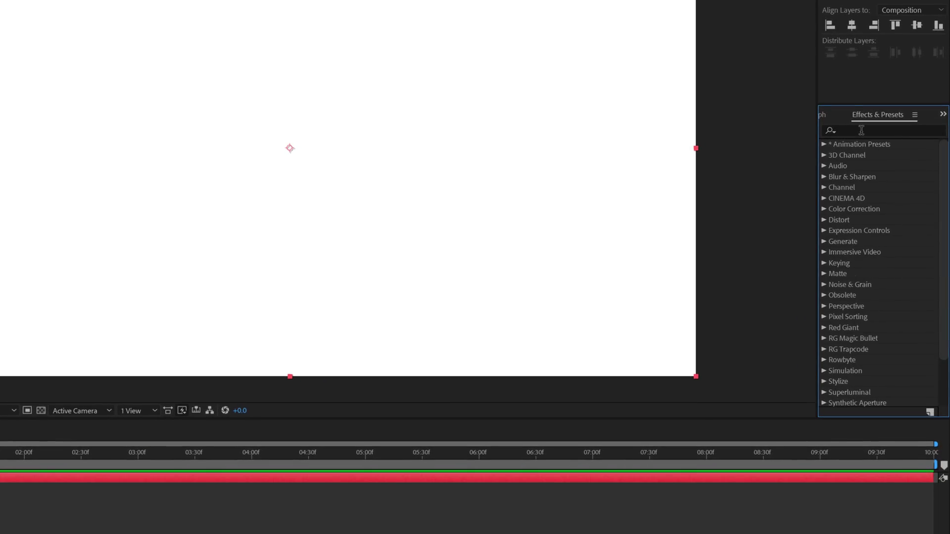
left_click(892, 182)
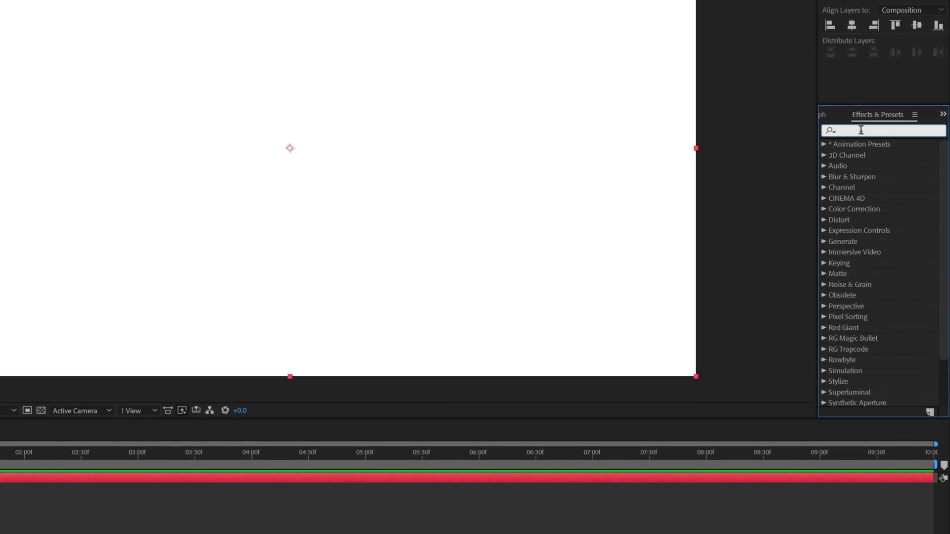
type("fill")
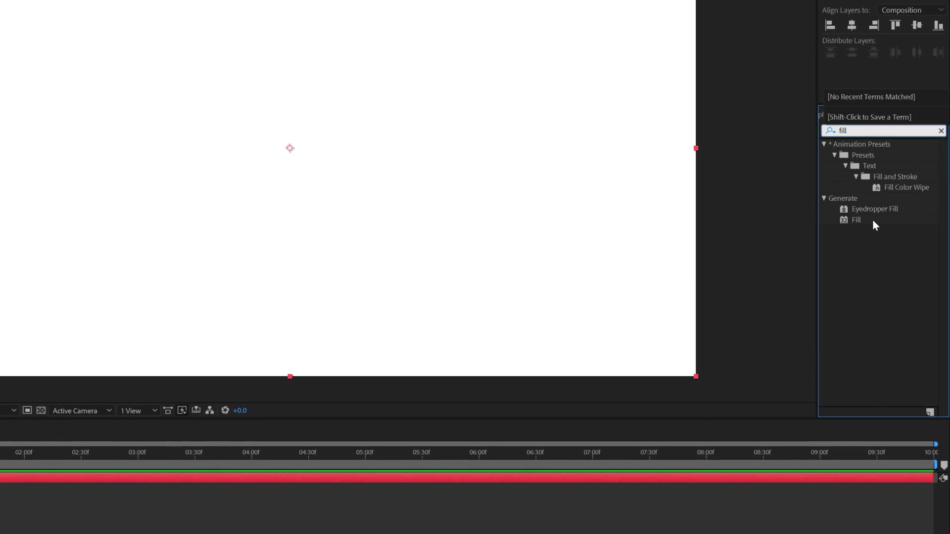
double_click(857, 221)
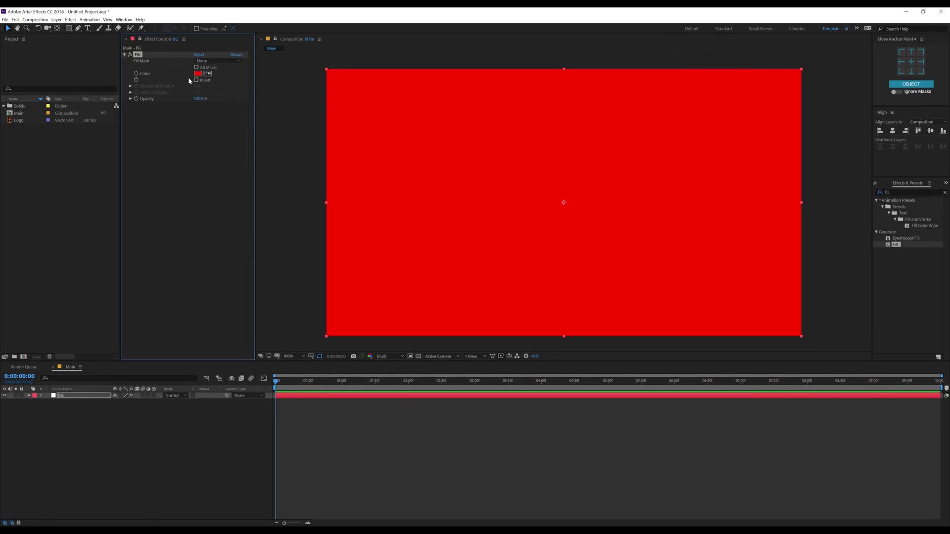
Step: Set the Fill colour to dark violet 45216B
left_click(198, 73)
left_click_drag(363, 258, 362, 248)
left_click(327, 281)
mouse_move(328, 281)
left_mouse_down()
mouse_move(323, 273)
mouse_move(320, 282)
left_mouse_up()
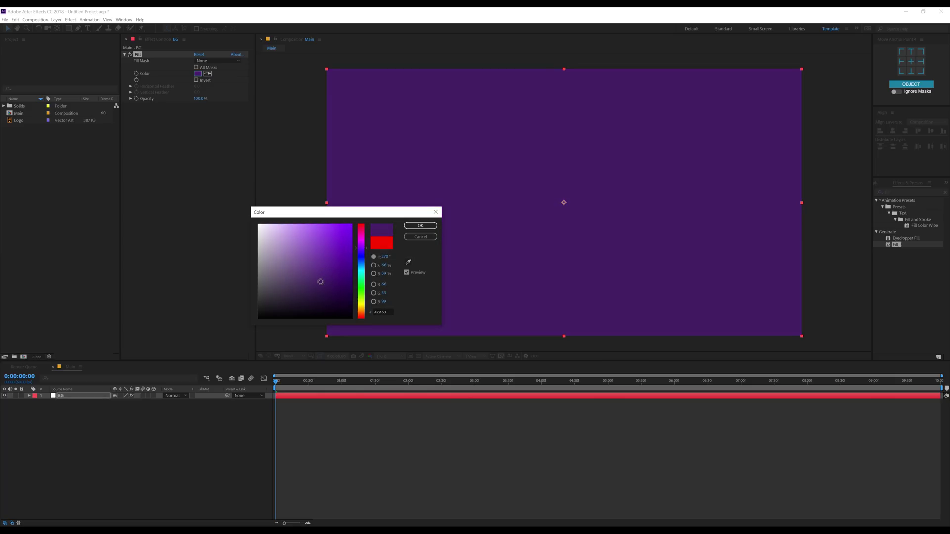
left_click(420, 225)
left_click(210, 436)
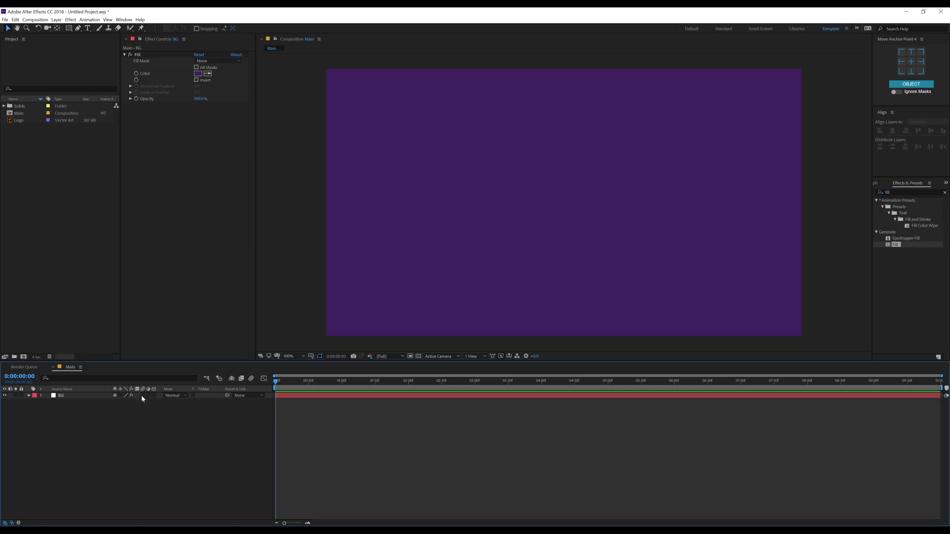
Step: Switch to the Pen tool with no fill and a white stroke for new shapes
left_click(79, 29)
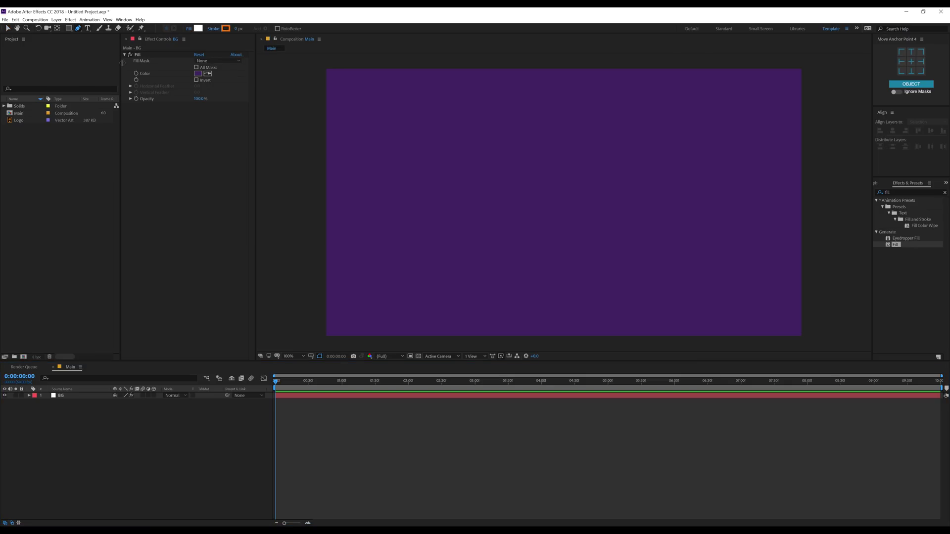
left_click(189, 28)
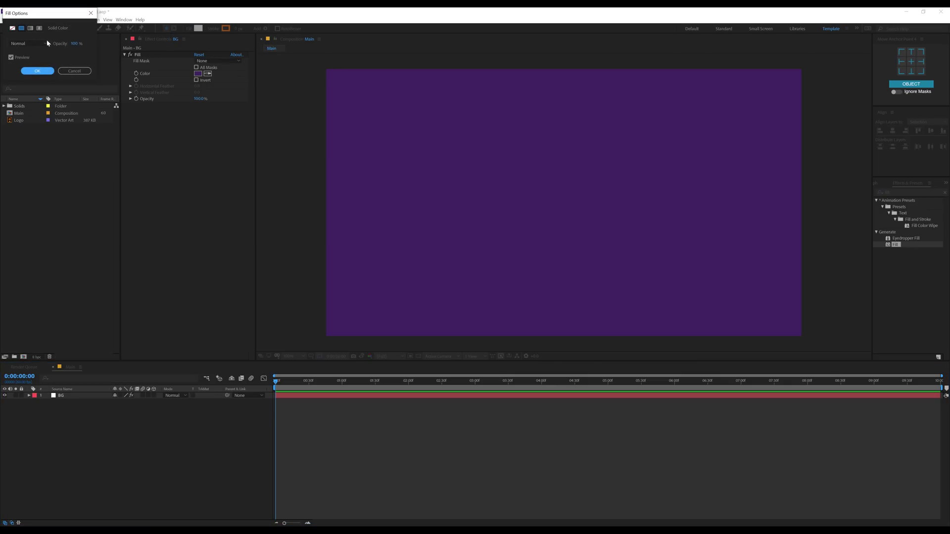
left_click(12, 28)
left_click(37, 71)
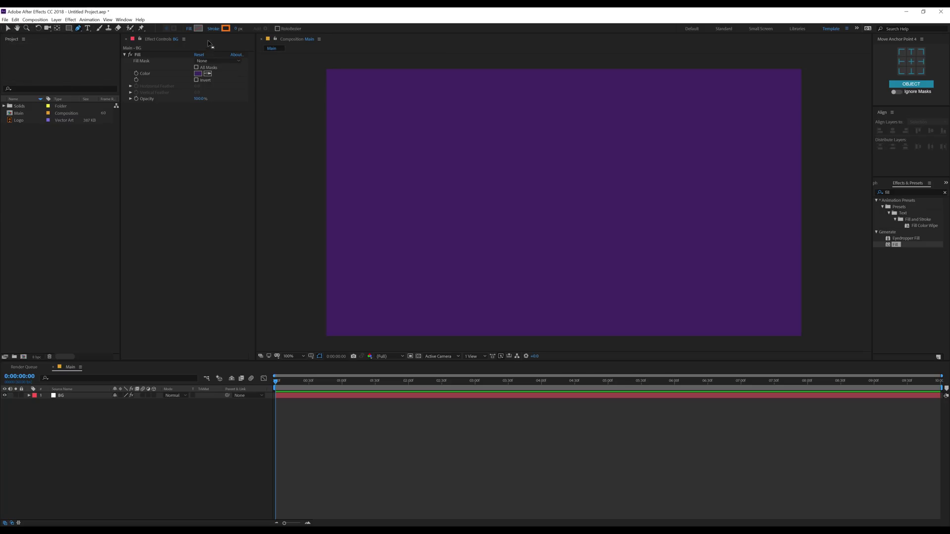
left_click(225, 29)
left_click_drag(282, 246, 258, 225)
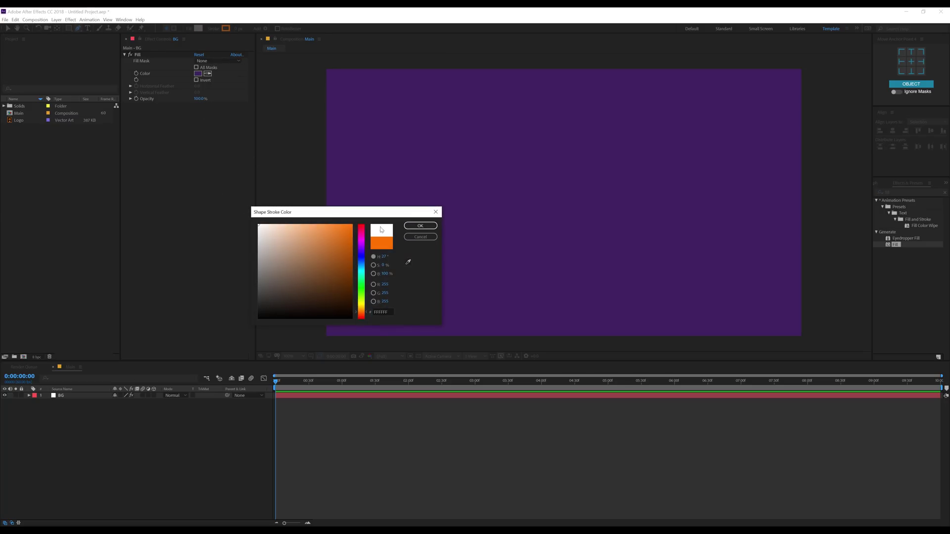
left_click(420, 226)
Step: Set the stroke width to 1 px and show the title/action safe guides
left_click(237, 29)
type("1")
key("Return")
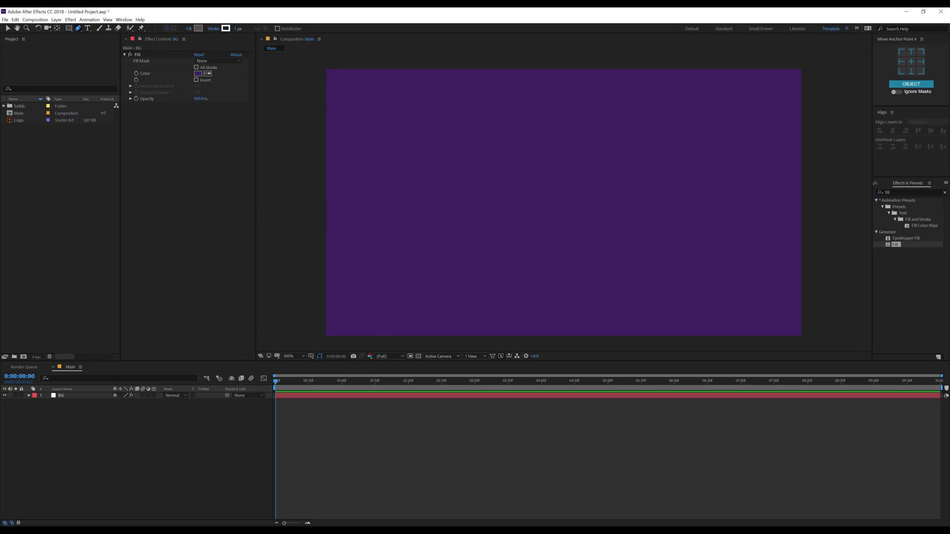
left_click(278, 356)
left_click(331, 365)
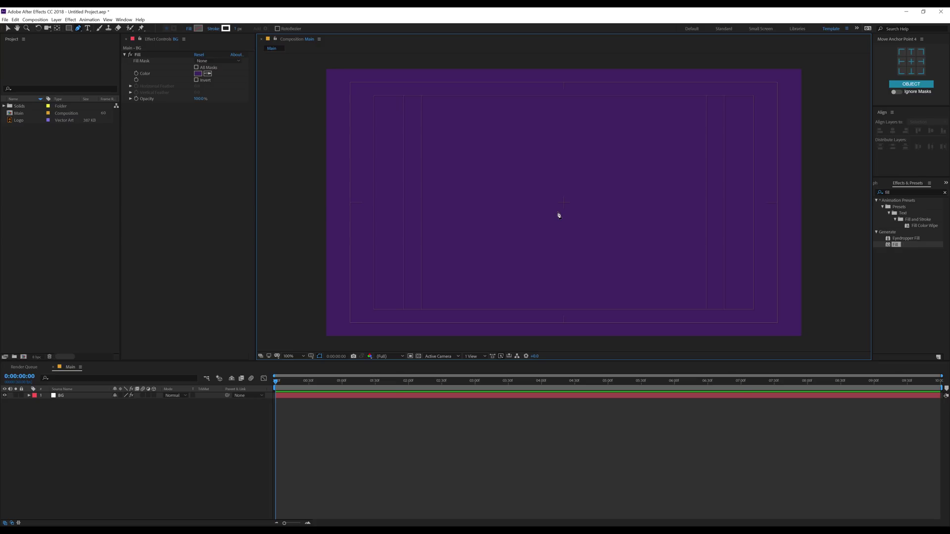
Step: Start the spiral at the composition centre and draw its first curved inner turn
left_click_drag(565, 206, 523, 210)
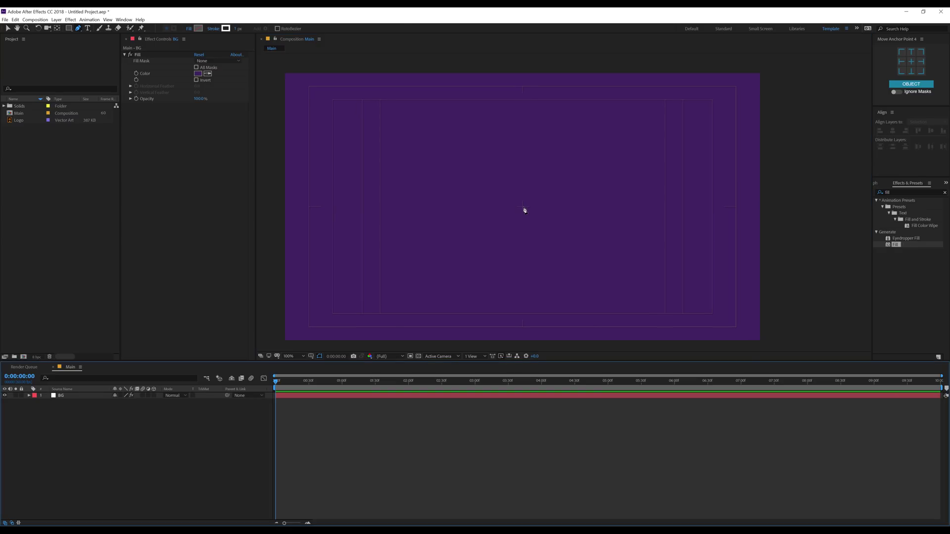
left_click(523, 207)
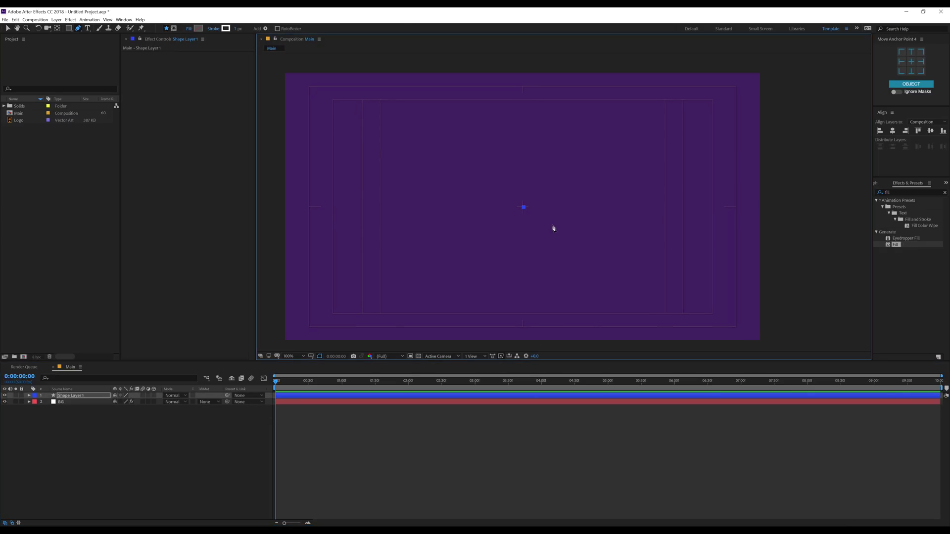
left_click_drag(555, 226, 575, 225)
left_click_drag(590, 167, 490, 134)
left_click_drag(434, 208, 433, 251)
left_click_drag(523, 275, 561, 275)
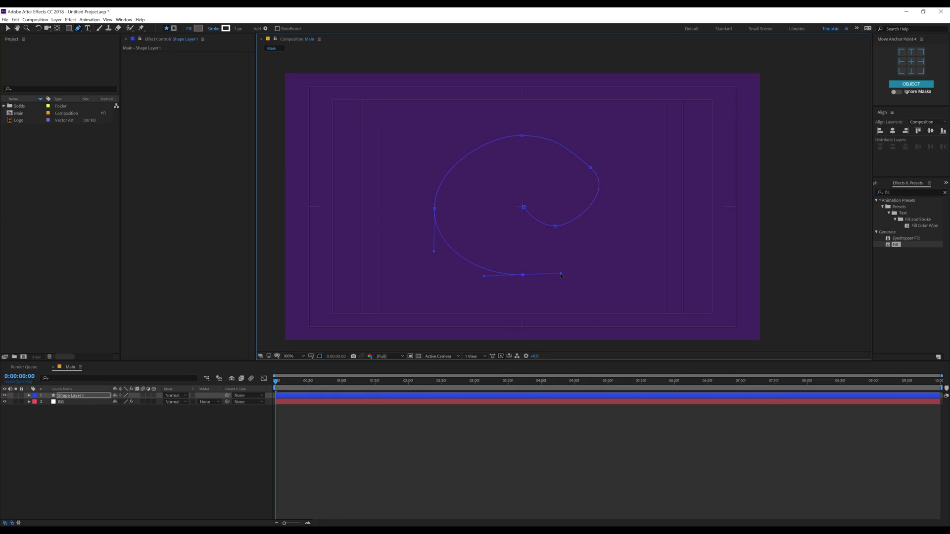
left_click_drag(667, 201, 669, 140)
Step: Extend the spiral outward across the top, left, bottom, right and outer top
left_click_drag(520, 84, 451, 81)
left_click_drag(367, 203, 370, 255)
left_click_drag(523, 330, 640, 328)
left_click_drag(737, 207, 735, 133)
key("comma")
left_click(537, 108)
left_click_drag(538, 108, 594, 109)
key("period")
left_click_drag(483, 317, 529, 257)
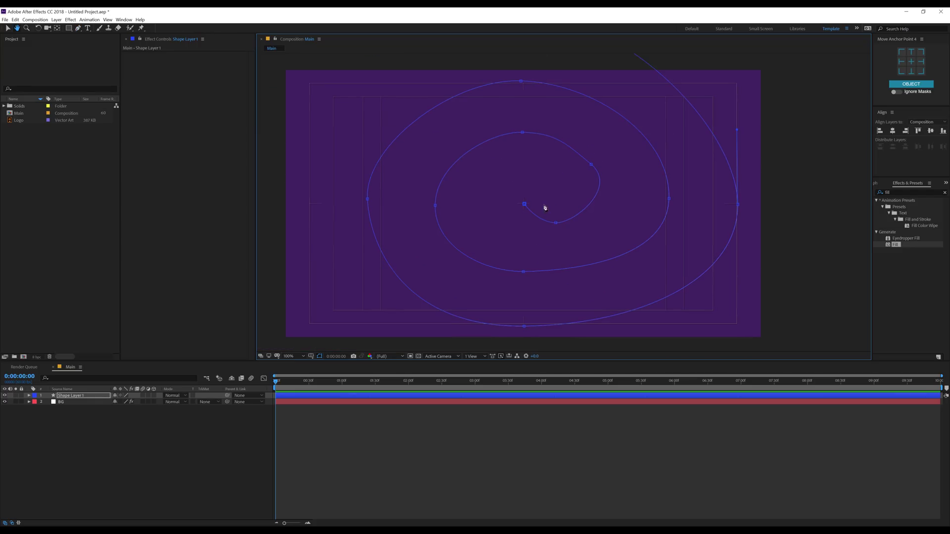
Step: Smooth the spiral's inner top and bottom curves and reshape its left outer curve
left_click(590, 160)
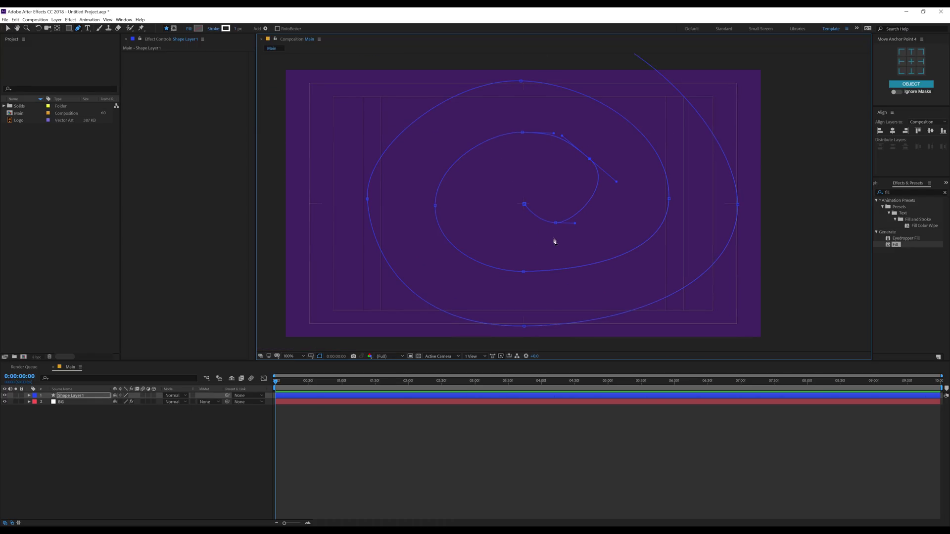
left_click_drag(556, 224, 581, 219)
left_click_drag(523, 133, 483, 132)
left_click(367, 199)
left_click_drag(371, 253, 365, 266)
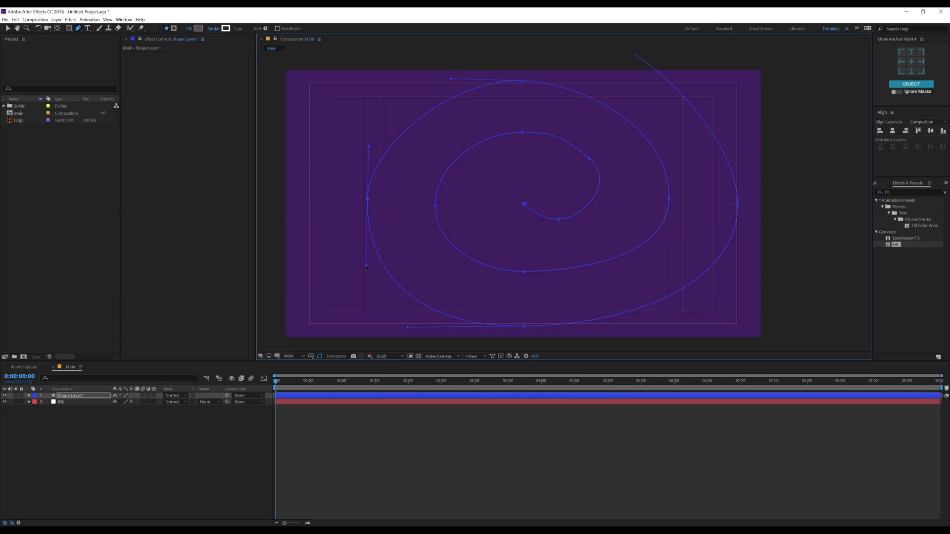
left_click_drag(365, 146, 369, 139)
Step: Nudge several spiral points to even out the curve, then deselect the path
left_click_drag(523, 326, 528, 330)
left_click_drag(523, 271, 532, 278)
left_click_drag(669, 199, 658, 190)
left_click_drag(589, 158, 589, 154)
key("F2")
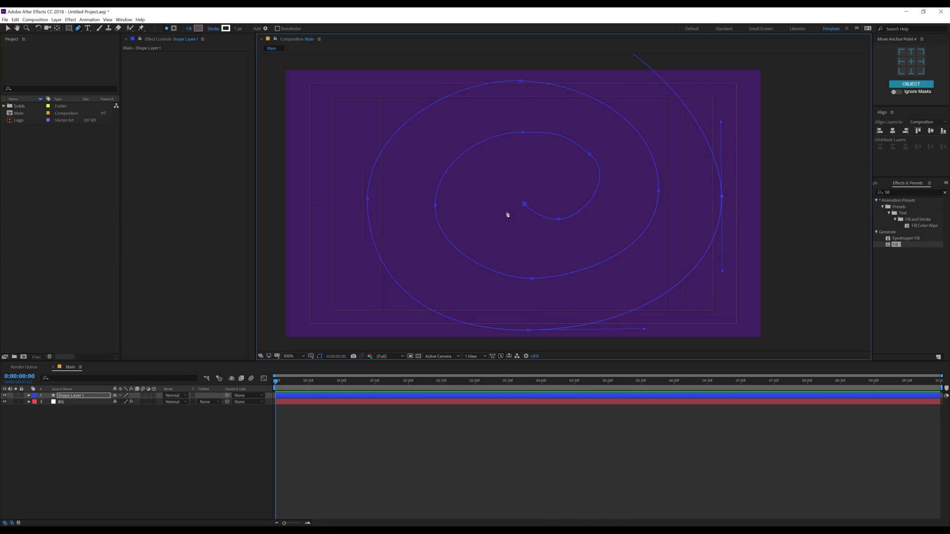
key("comma")
key("period")
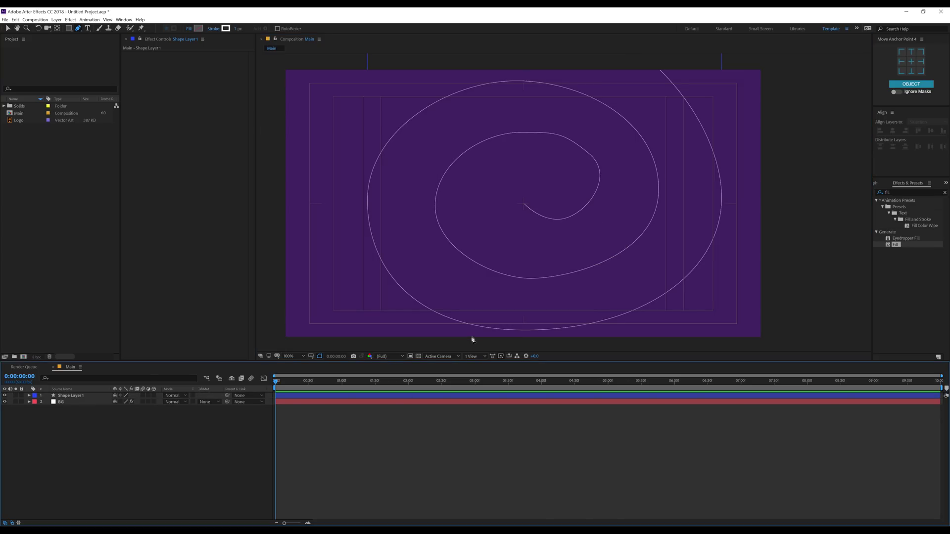
Step: Rename the spiral layer Stroke_01 and set its stroke width to 200 px
left_click(62, 402)
left_click(72, 396)
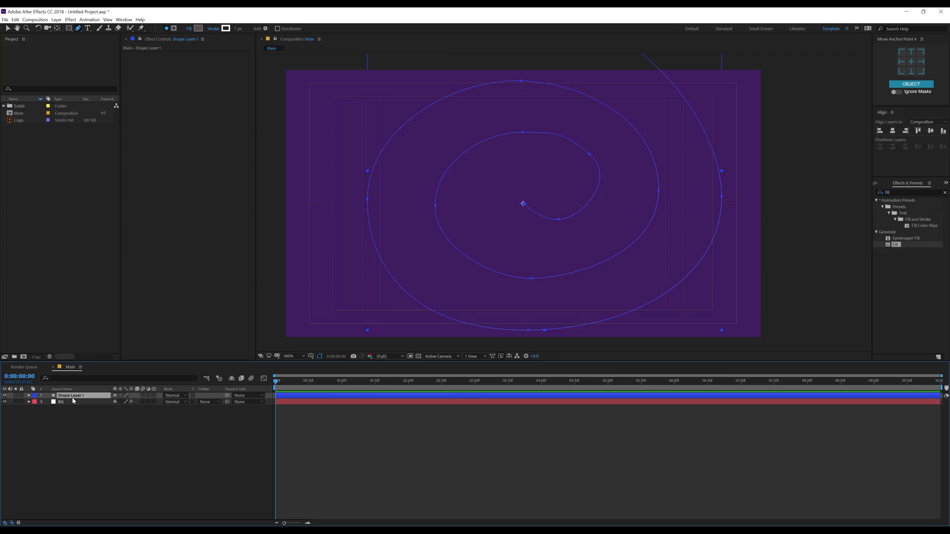
key("Return")
type("Stroke")
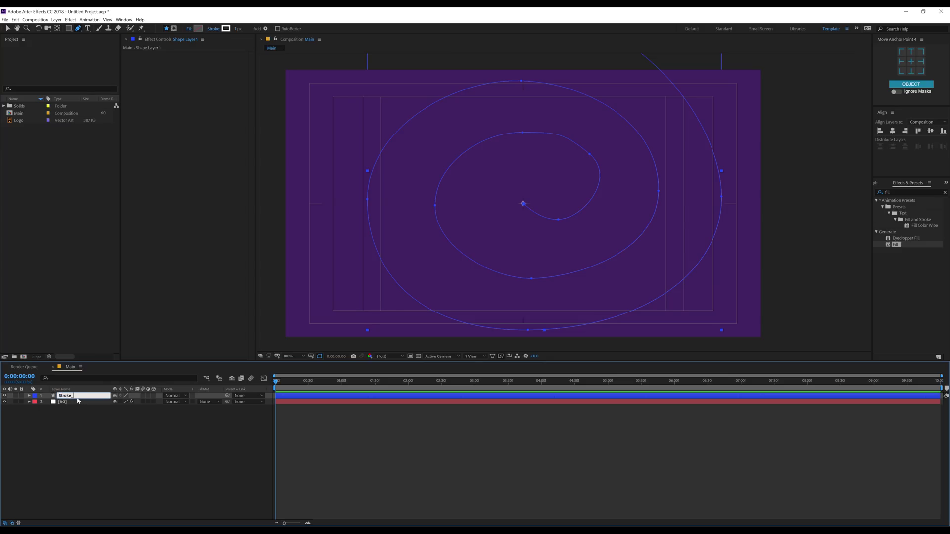
key("Return")
left_click(237, 29)
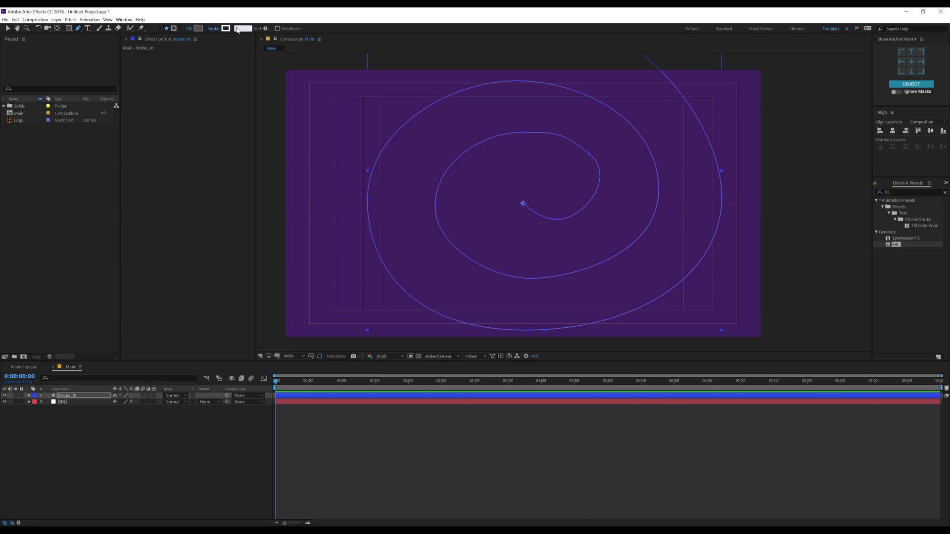
key("Return")
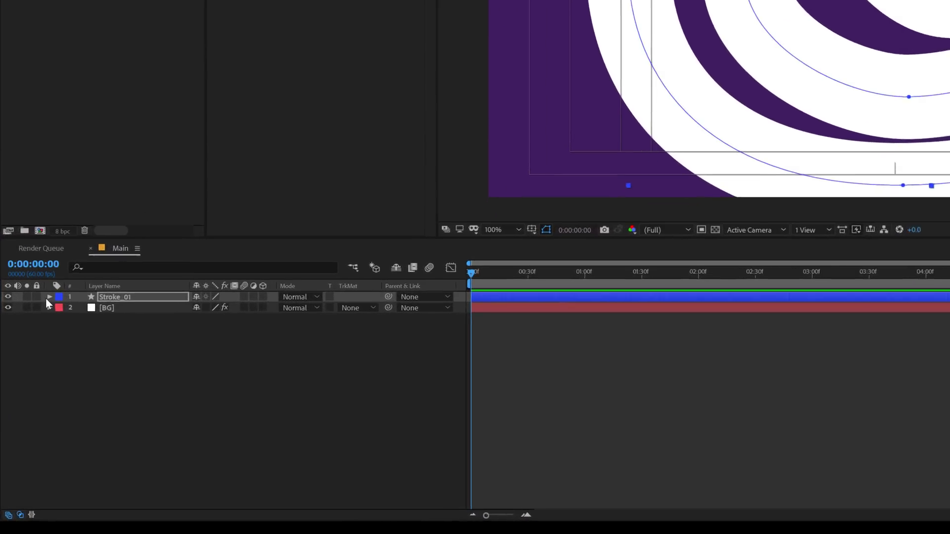
Step: Set Stroke 1's Line Cap to Round Cap
left_click(29, 395)
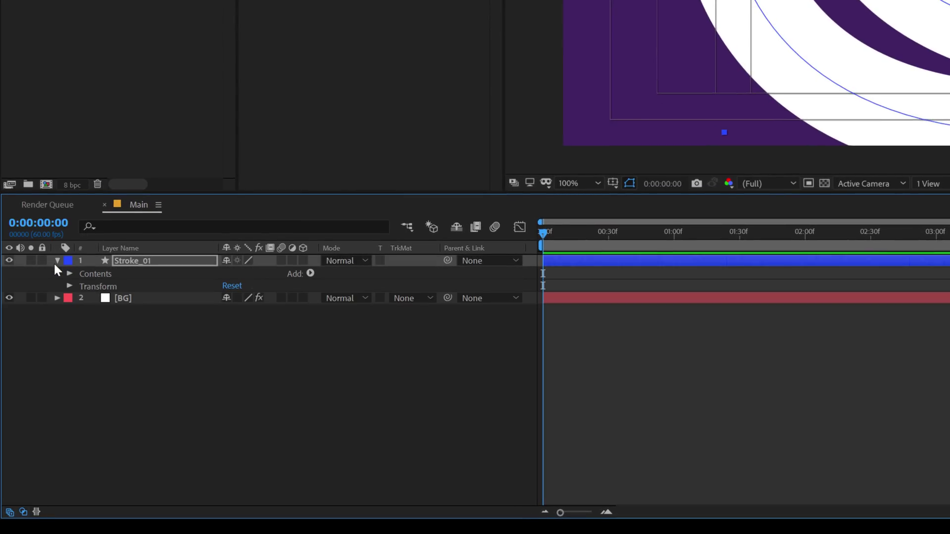
left_click(69, 279)
left_click(82, 287)
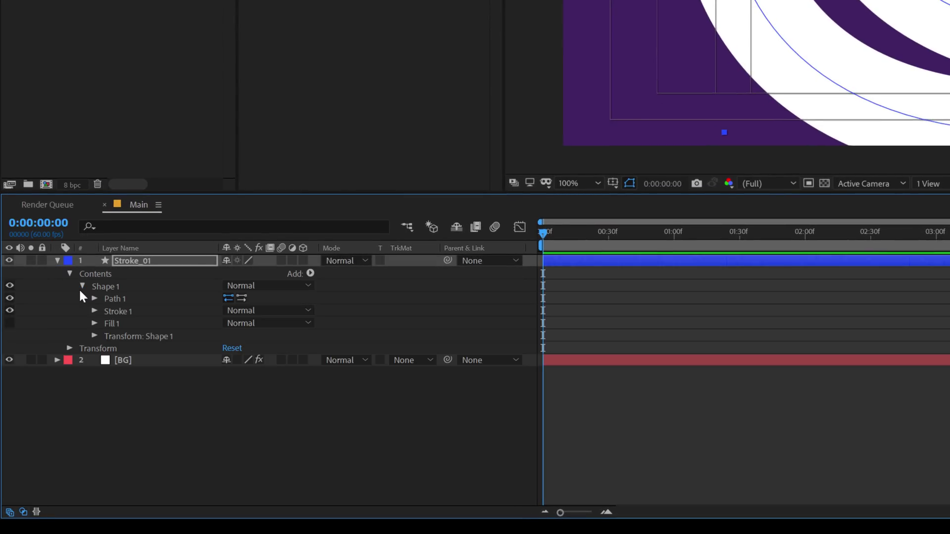
left_click(93, 311)
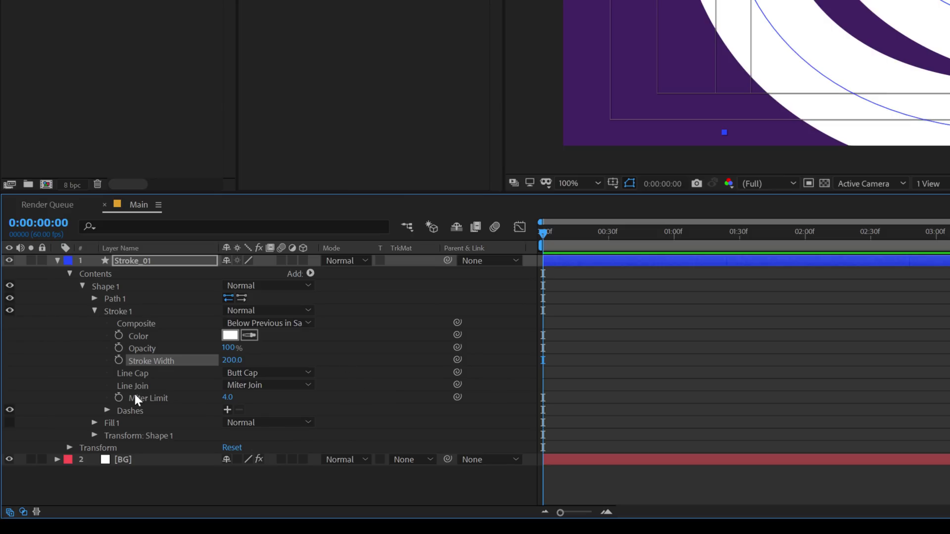
left_click(257, 376)
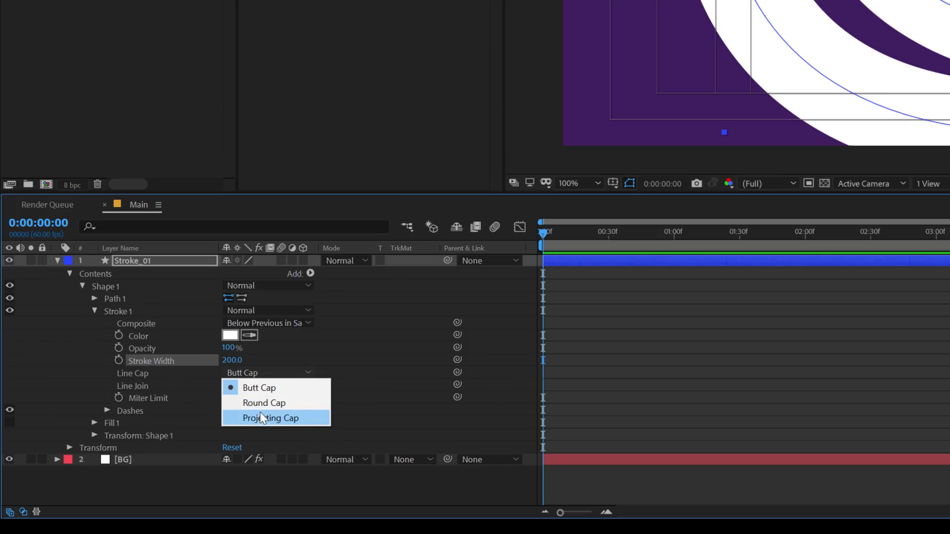
left_click(258, 402)
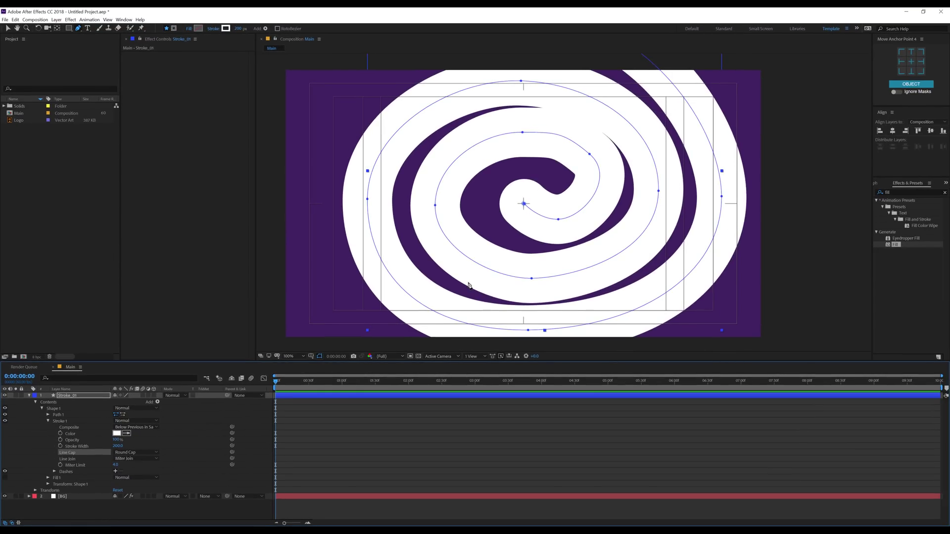
Step: Adjust the spiral's inner-curve vertices and pull the outer ring's top upward
left_click(558, 219)
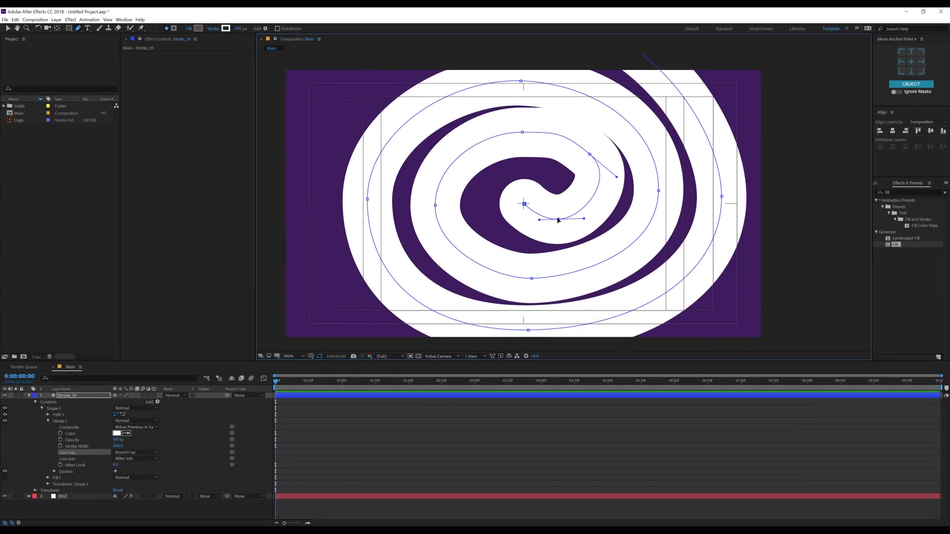
left_click_drag(559, 218, 560, 215)
left_click_drag(590, 154, 585, 150)
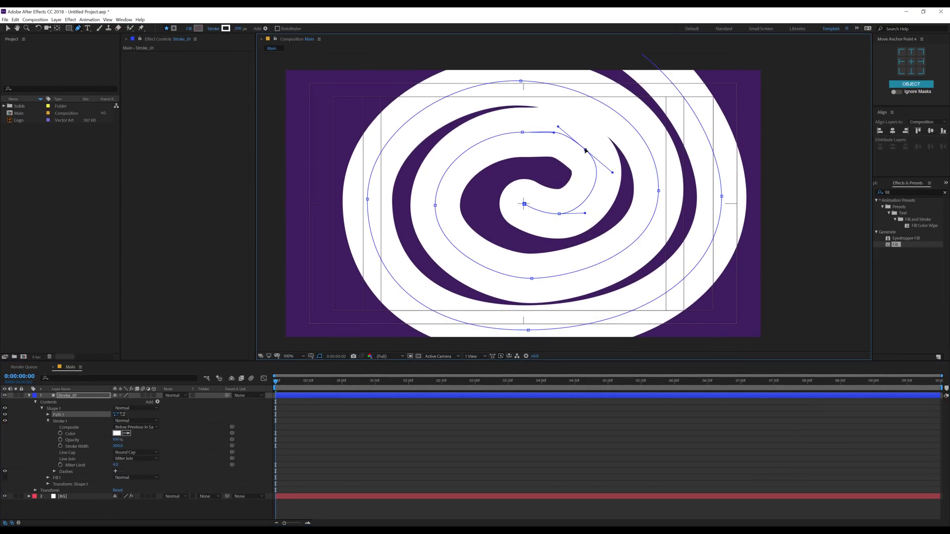
left_click_drag(531, 83, 529, 72)
left_click_drag(368, 199, 370, 200)
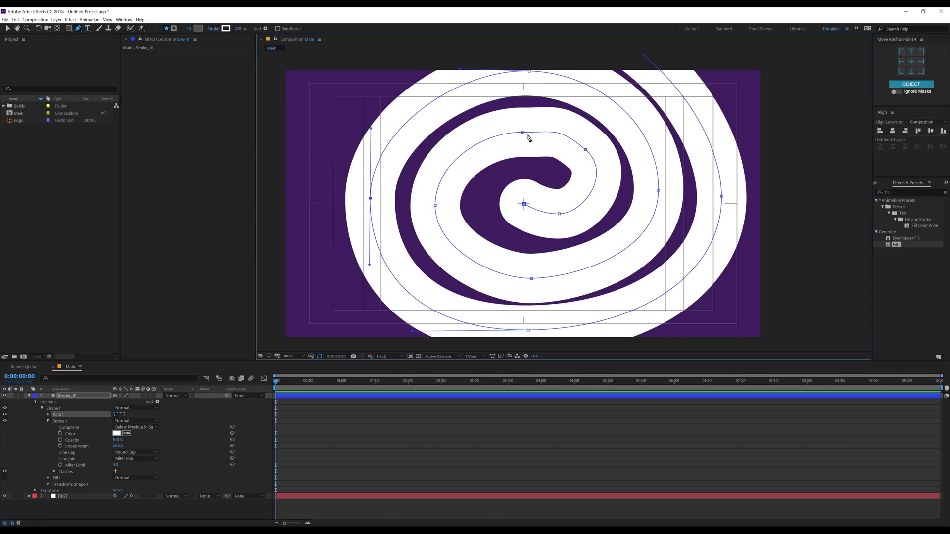
left_click_drag(521, 133, 523, 125)
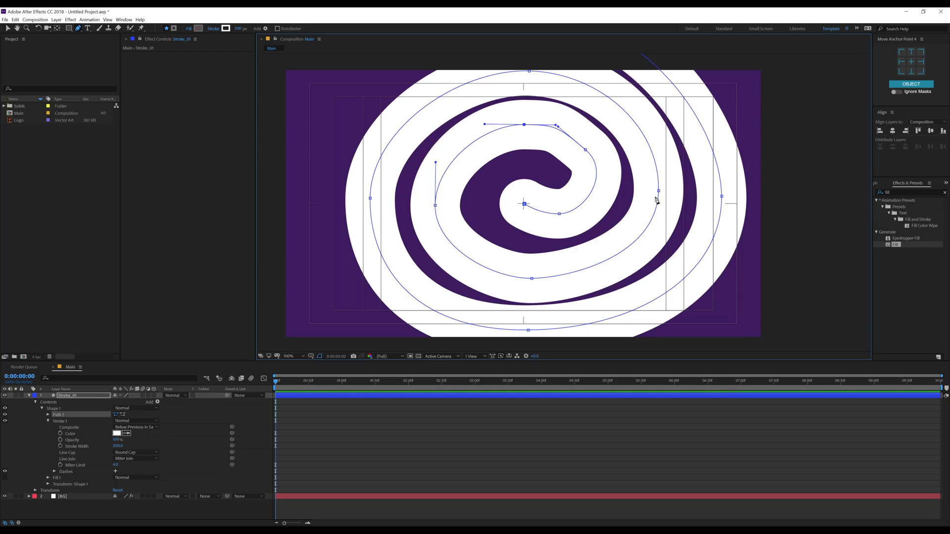
Step: Reshape the outer ring's bottom and raise its top vertex past the frame edge
left_click(721, 197)
left_click_drag(529, 332, 412, 330)
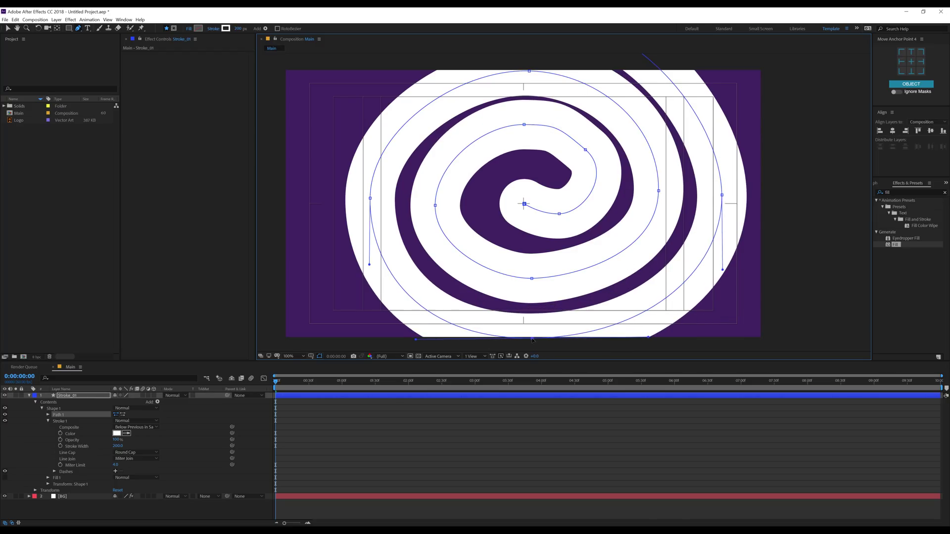
key("comma")
left_click_drag(547, 140, 545, 102)
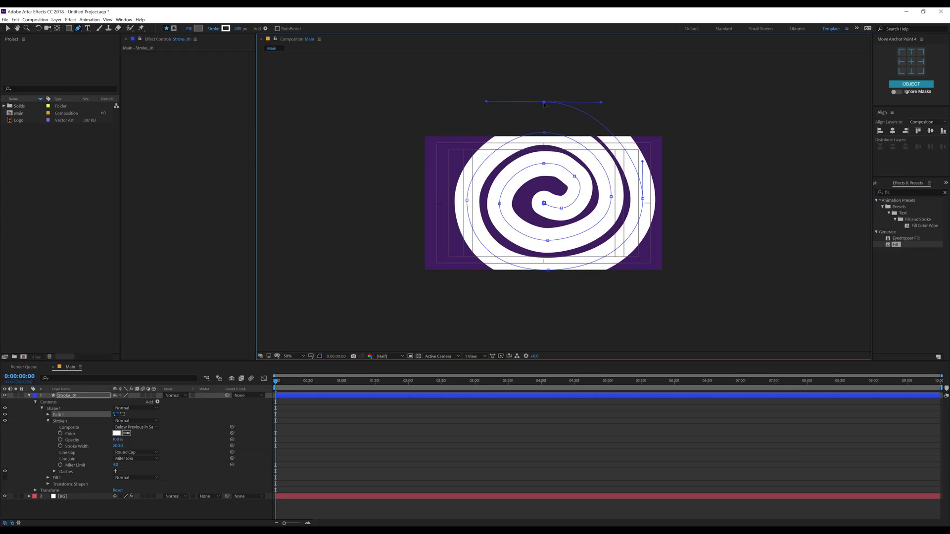
left_click_drag(602, 104, 611, 102)
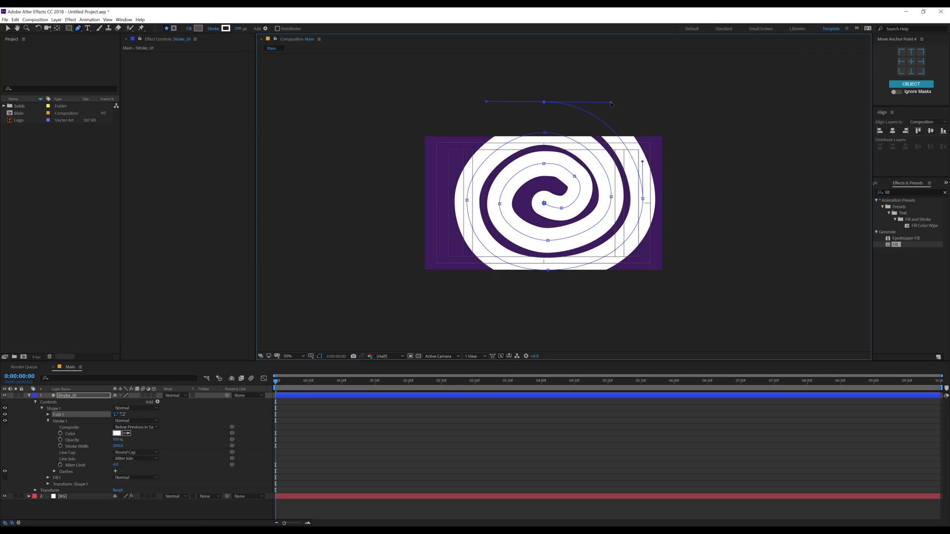
left_click(448, 405)
key("period")
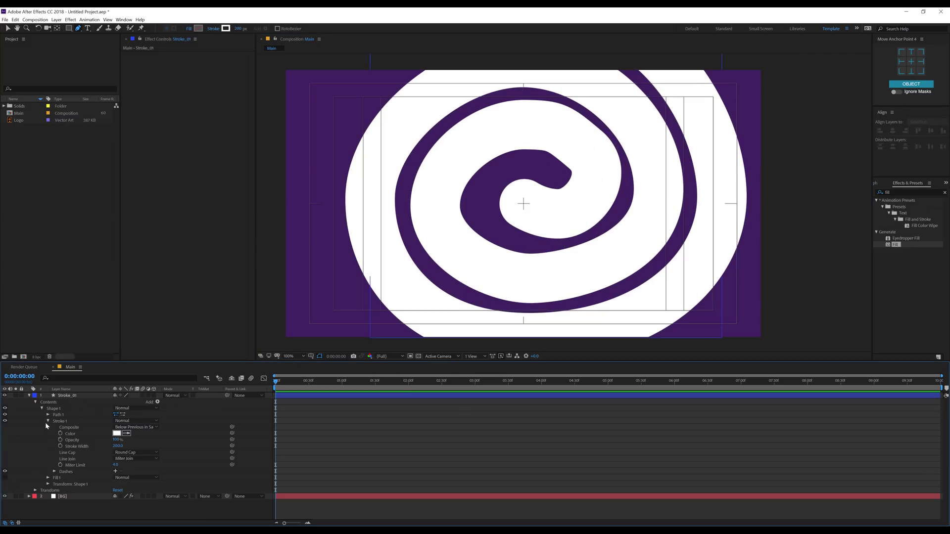
Step: Keep the Round Cap, widen the stroke, and reshape the lower-left vertex and tail
left_click(119, 452)
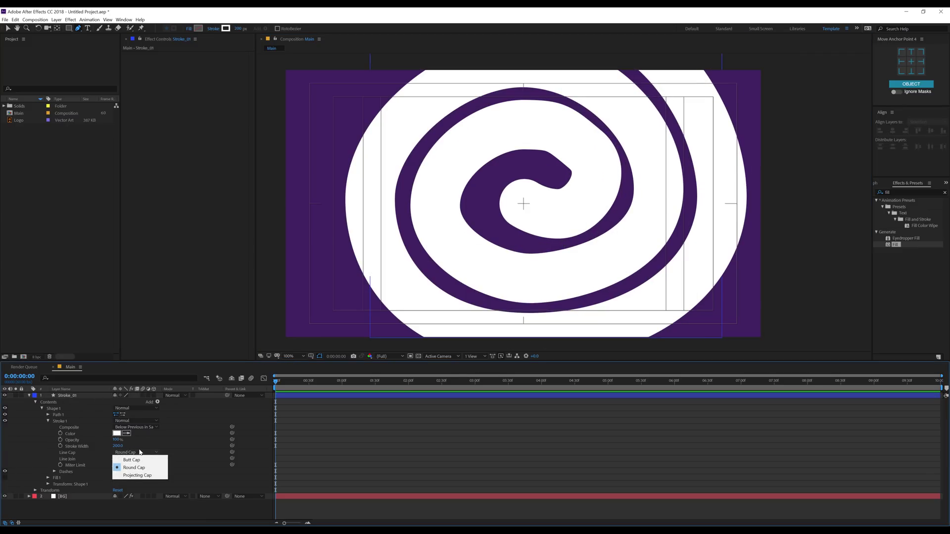
left_click(119, 448)
mouse_move(119, 448)
left_mouse_down()
mouse_move(173, 437)
mouse_move(153, 438)
left_mouse_up()
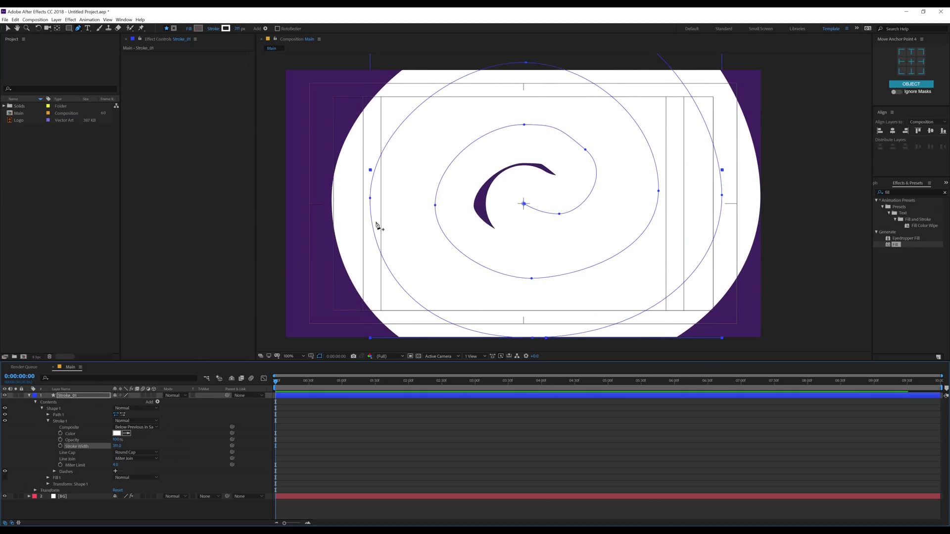
left_click(434, 205)
left_click_drag(435, 249, 436, 262)
left_click_drag(436, 165, 435, 157)
left_click_drag(436, 206, 447, 203)
Step: Move the upper-right vertex to tighten the curl and thin the stroke to a moderate width
mouse_move(585, 149)
left_mouse_down()
mouse_move(575, 156)
mouse_move(538, 125)
mouse_move(559, 113)
left_mouse_up()
left_click_drag(117, 446, 99, 446)
left_click_drag(42, 455, 256, 432)
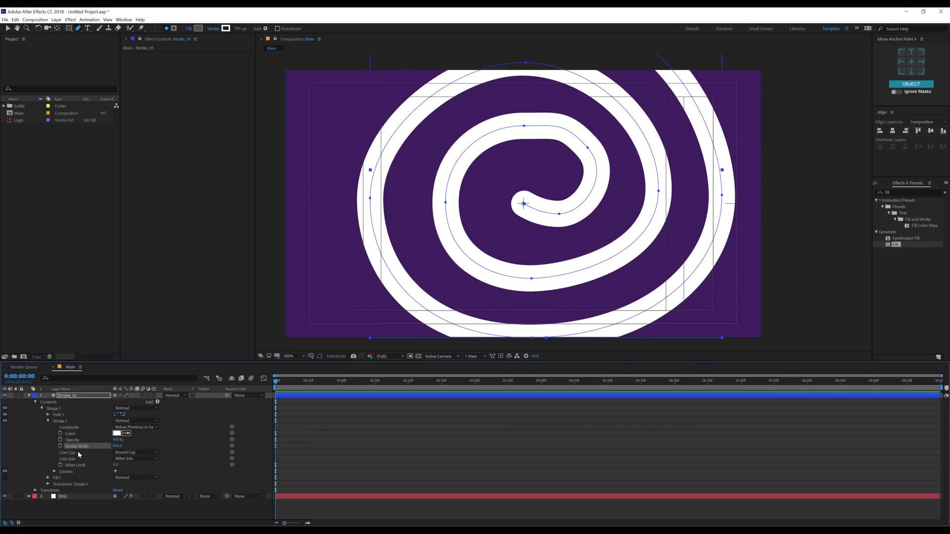
Step: Keyframe Stroke Width at 200 at the start of the timeline
left_click(60, 446)
left_click(118, 445)
type("200")
key("Return")
Step: Add a Stroke Width keyframe of 500 about 1.5 seconds in and preview the growth
left_click_drag(289, 379, 372, 389)
left_click_drag(377, 388, 375, 388)
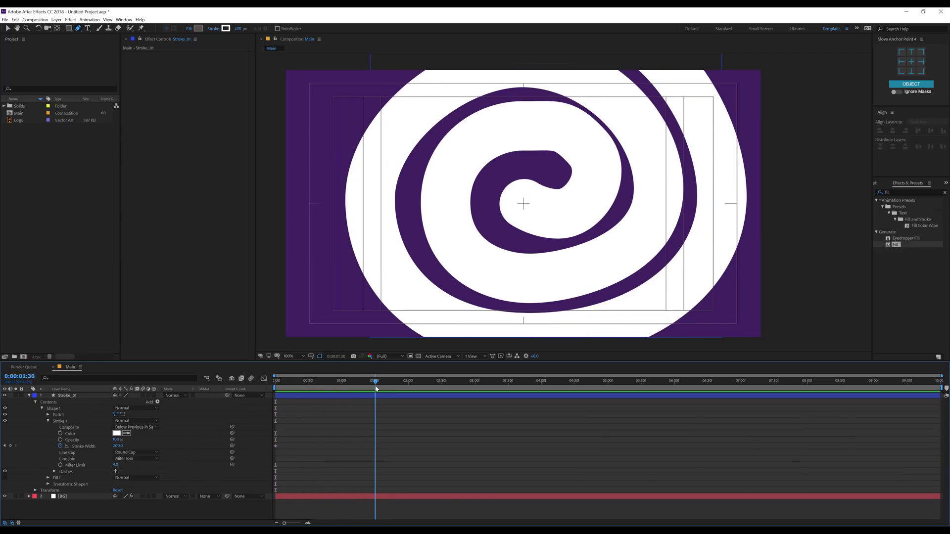
left_click_drag(118, 446, 119, 446)
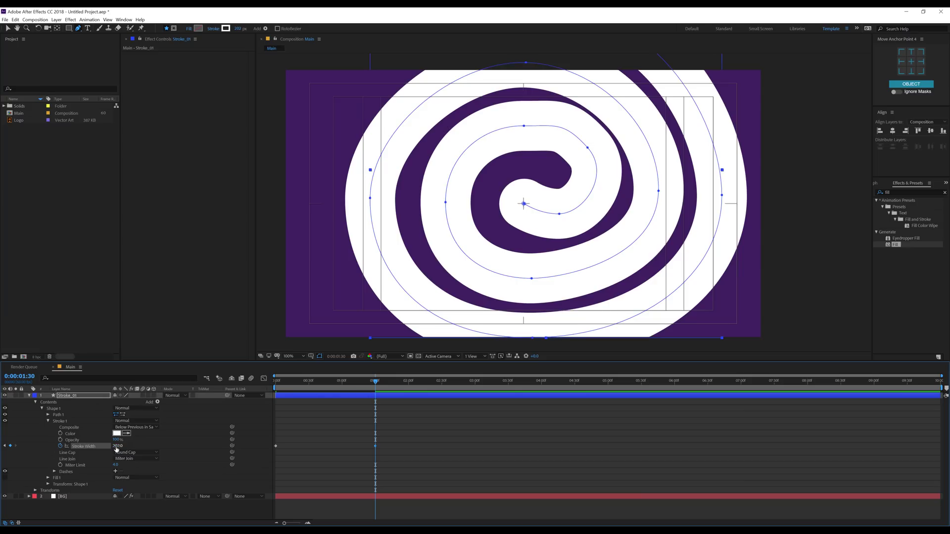
left_click(117, 446)
type("500")
key("Return")
left_click(277, 389)
mouse_move(278, 390)
left_mouse_down()
mouse_move(346, 391)
mouse_move(247, 394)
mouse_move(418, 392)
mouse_move(233, 396)
left_mouse_up()
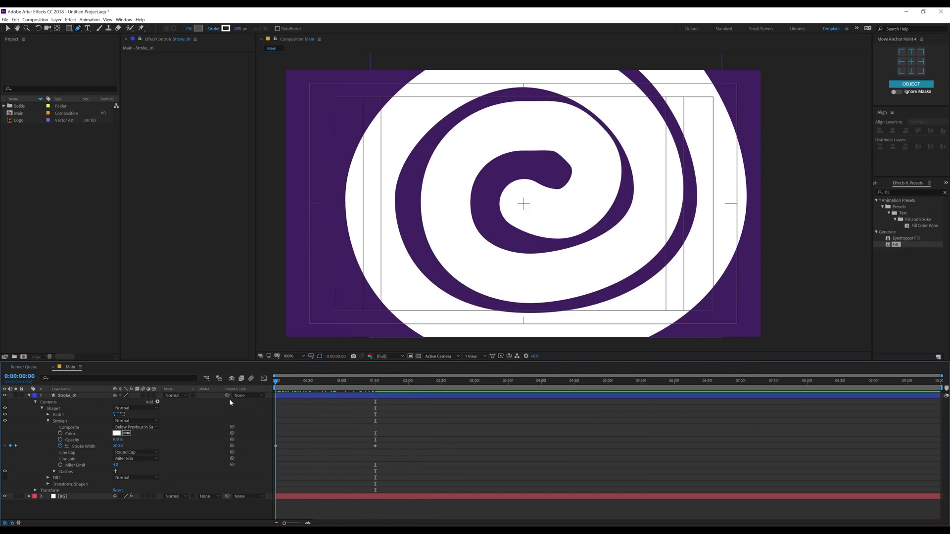
Step: Reshape the right vertices and handles of the spiral's outer band
left_click(73, 396)
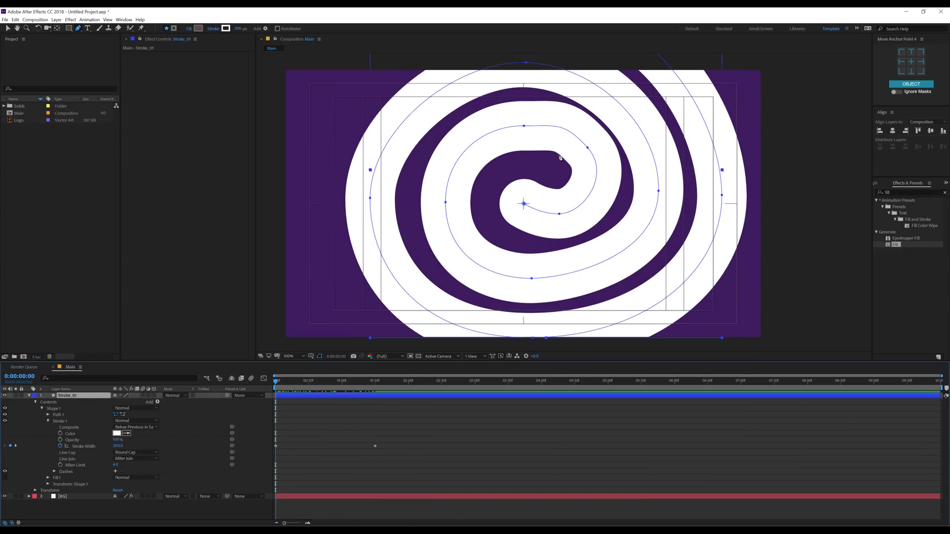
left_click(659, 191)
left_click_drag(659, 191, 661, 189)
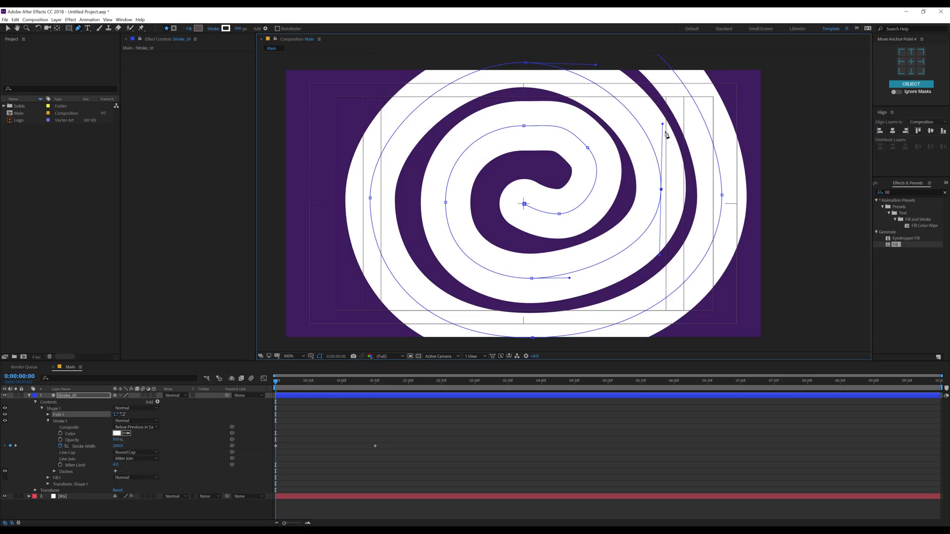
left_click_drag(663, 124, 663, 101)
left_click(722, 196)
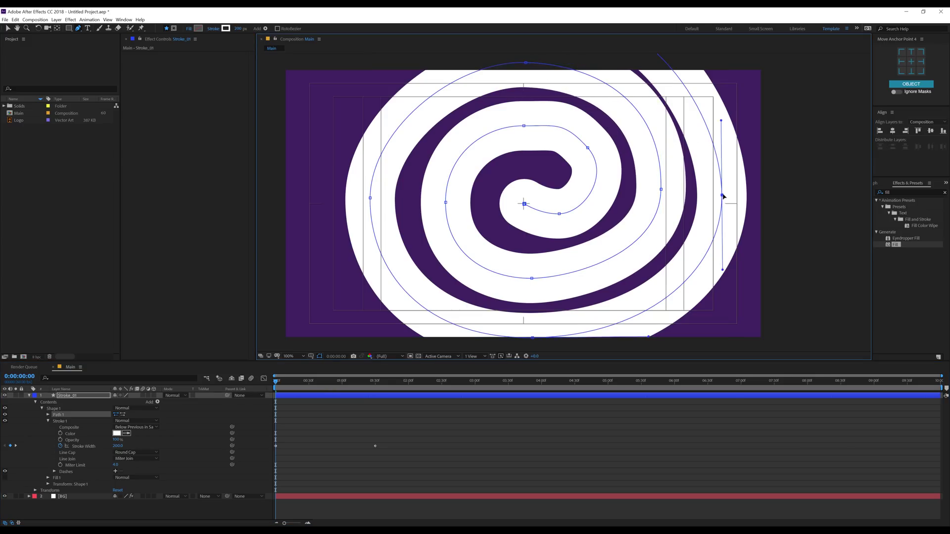
left_click_drag(722, 120, 719, 94)
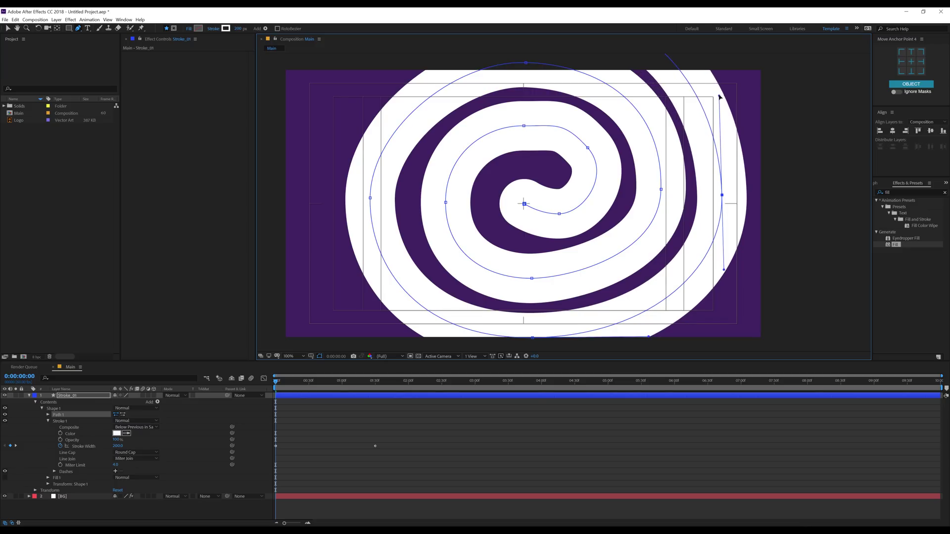
Step: Add Trim Paths to the Stroke_01 shape contents
left_click(404, 424)
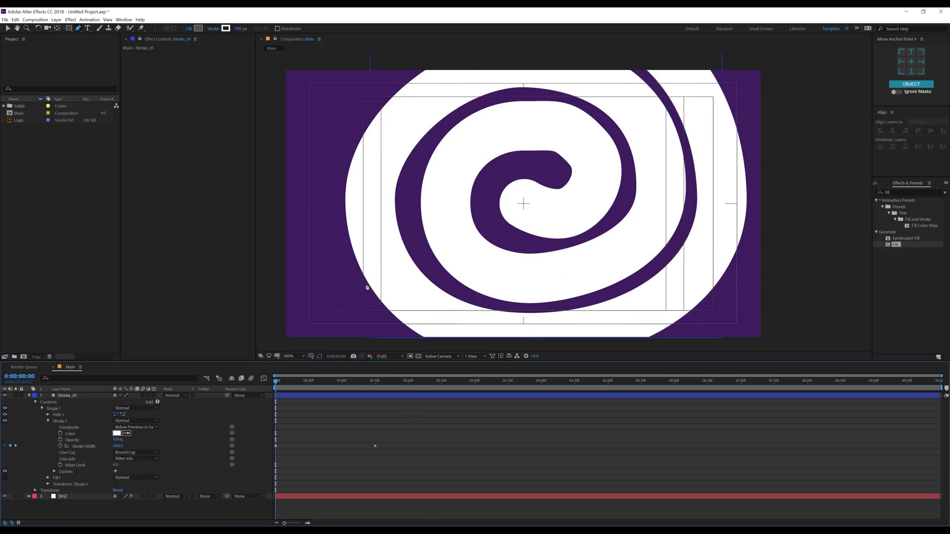
left_click(158, 403)
left_click(136, 354)
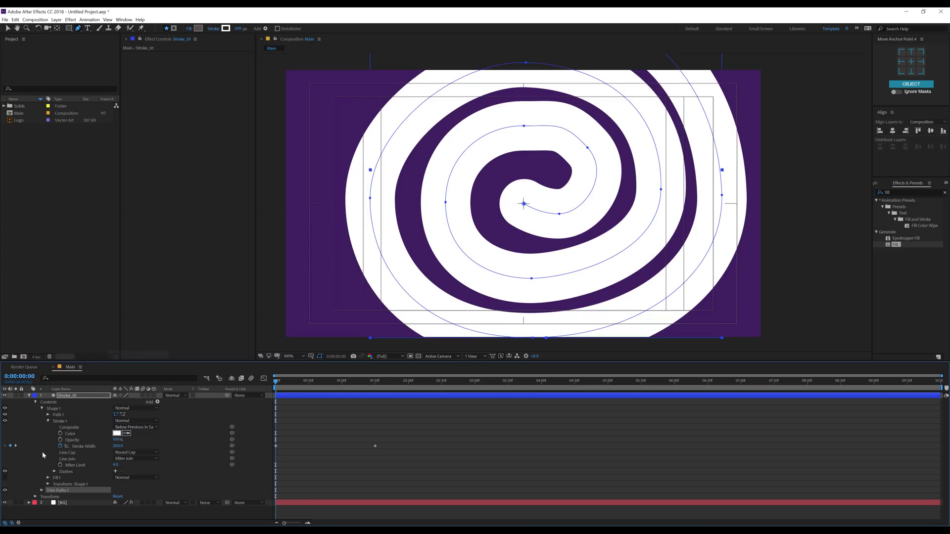
left_click_drag(118, 491, 74, 491)
Step: Keyframe Trim Paths End from 0% at the start to 100% at 2 seconds
left_click(54, 491)
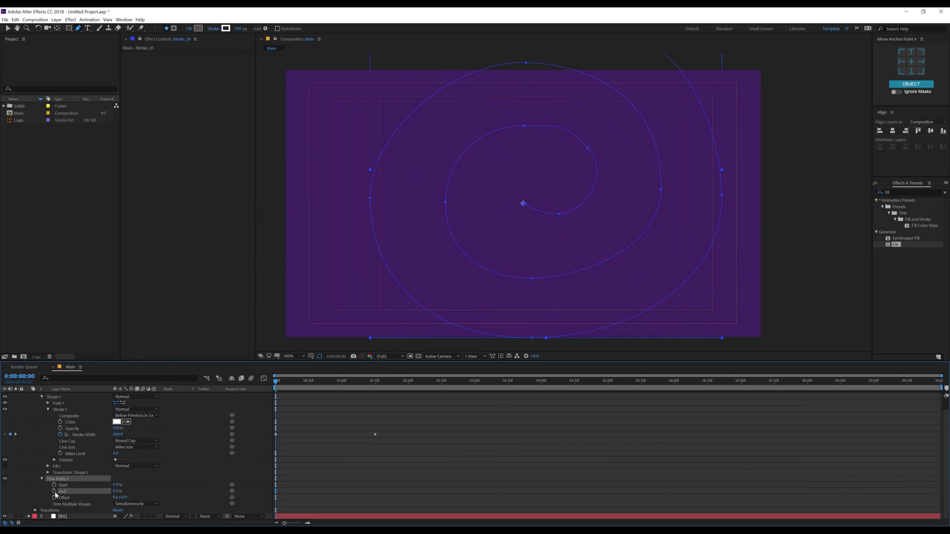
left_click_drag(301, 381, 409, 394)
left_click_drag(116, 497, 155, 490)
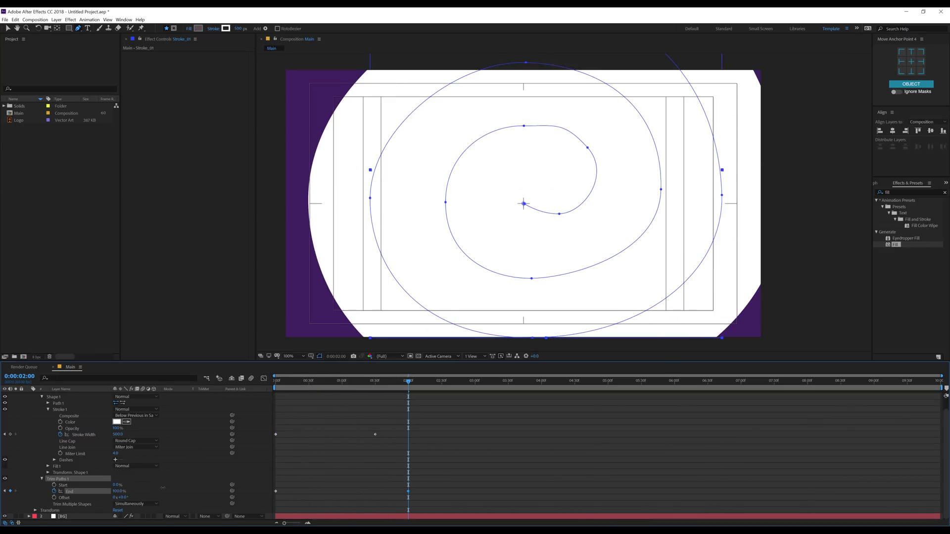
left_click_drag(408, 392, 262, 398)
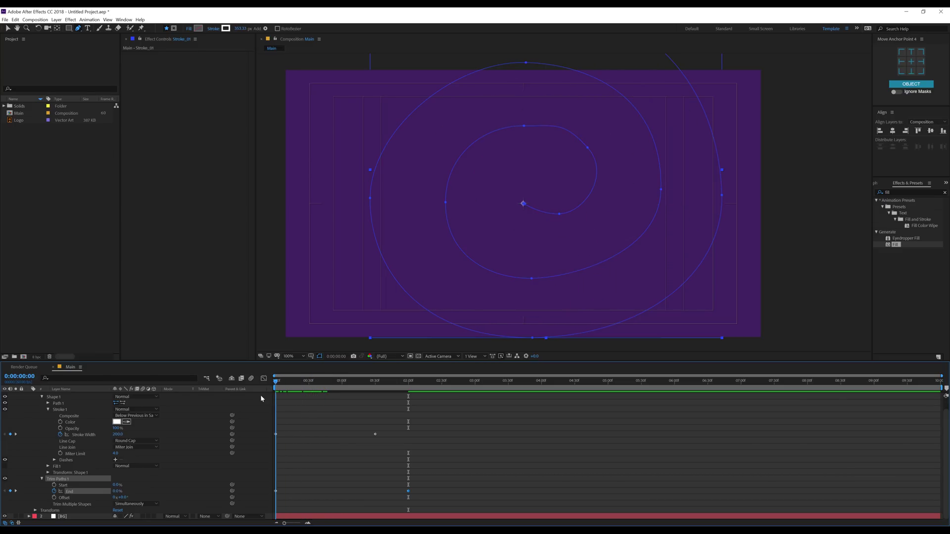
Step: Set the starting Stroke Width to 400
left_click(118, 434)
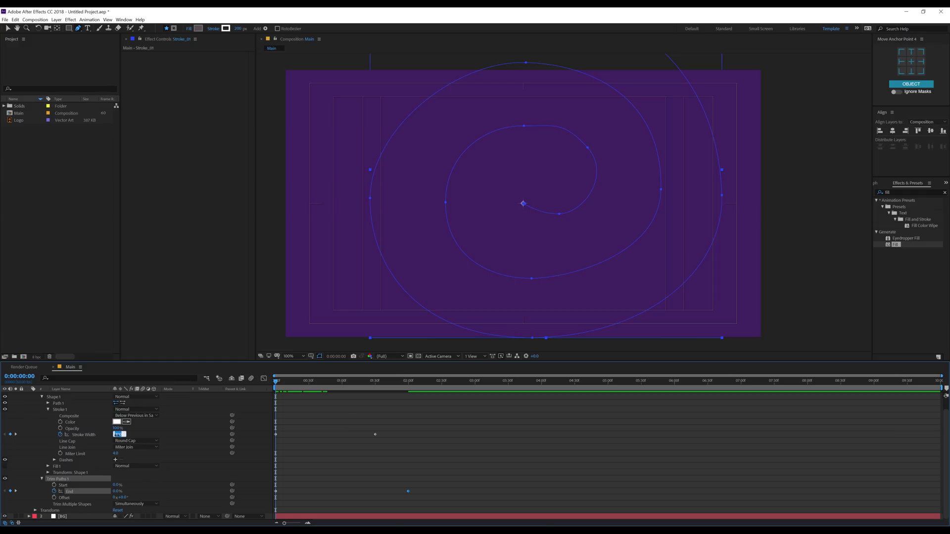
type("400")
key("Return")
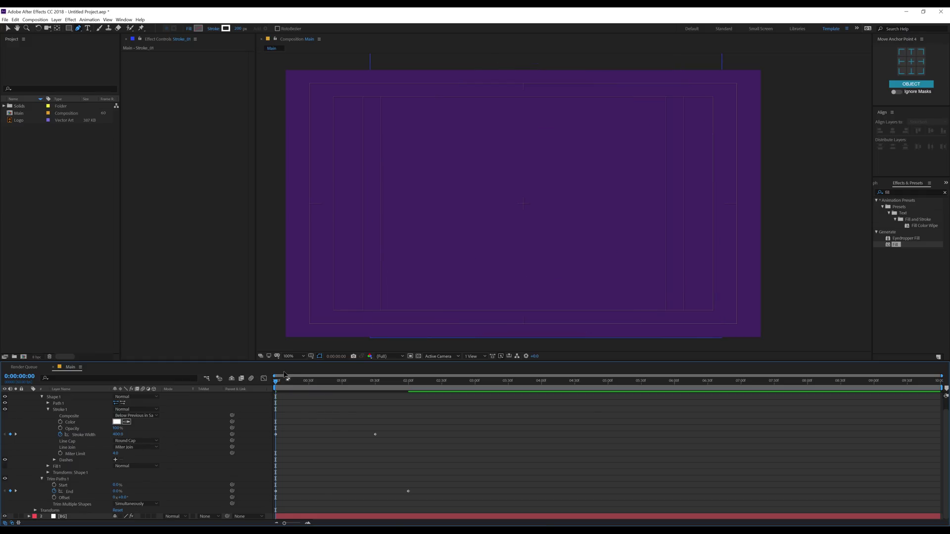
Step: Change the Stroke Width at 0:00 to 300 and preview the draw-on
left_click_drag(283, 383, 294, 382)
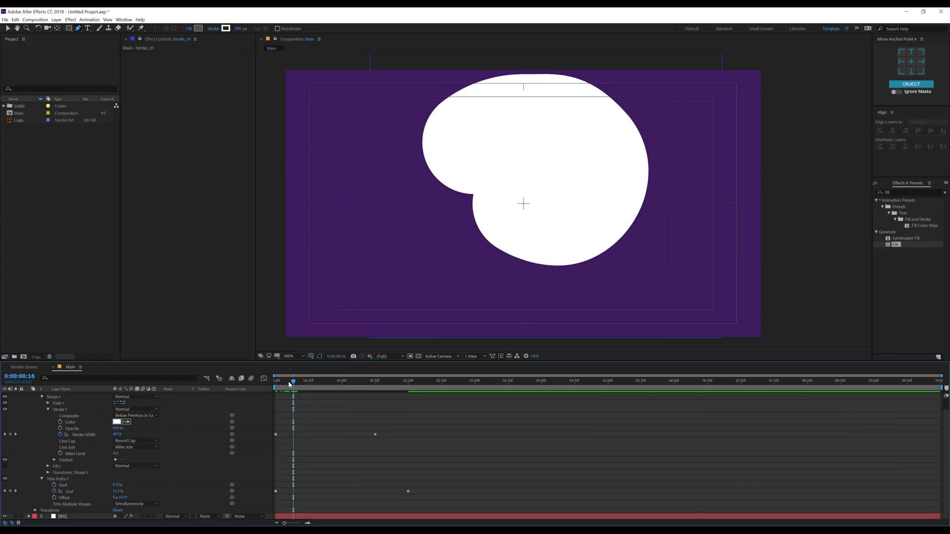
key("Home")
left_click(117, 434)
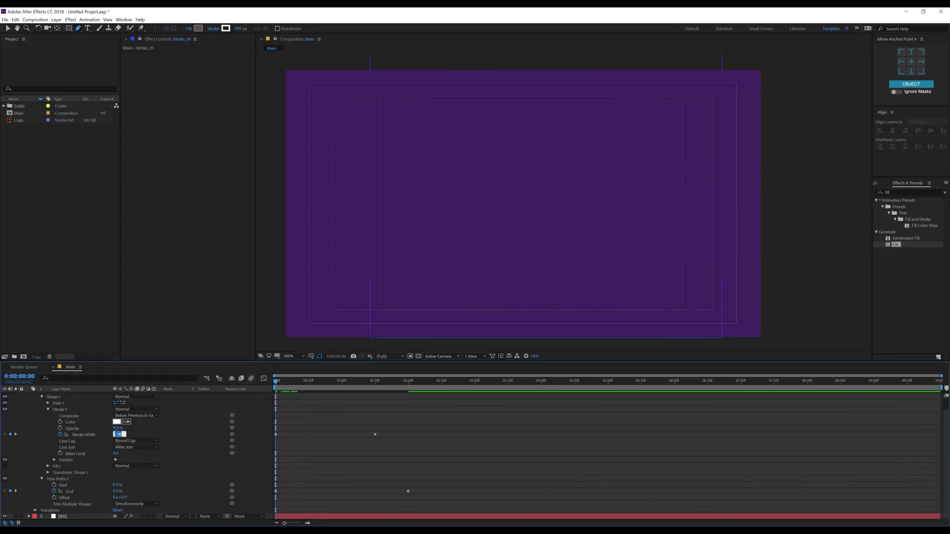
type("300")
key("Return")
mouse_move(276, 382)
left_mouse_down()
mouse_move(301, 382)
mouse_move(288, 382)
left_mouse_up()
Step: Move the inner curve's vertices down and left to smooth its top
scroll(70, 408, "up", 1)
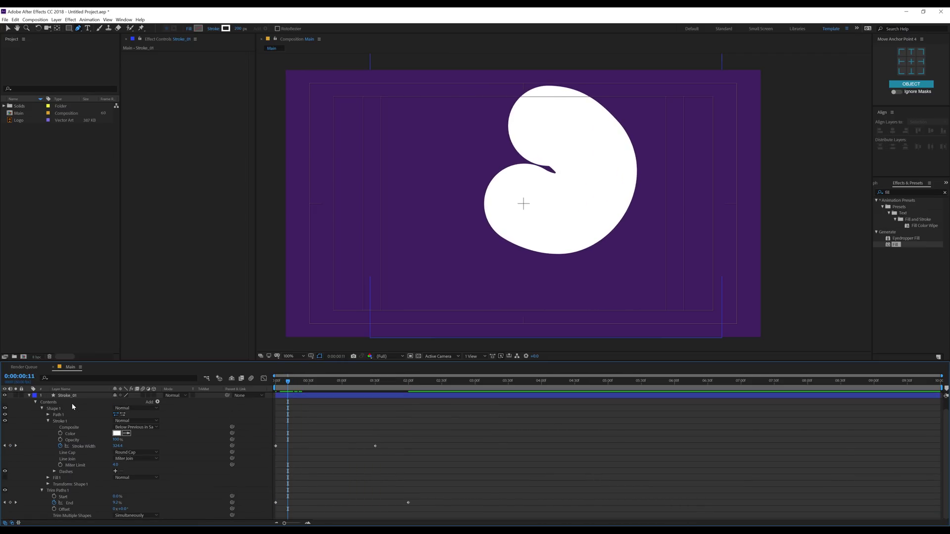
left_click(59, 415)
left_click(587, 148)
left_click_drag(587, 148, 582, 155)
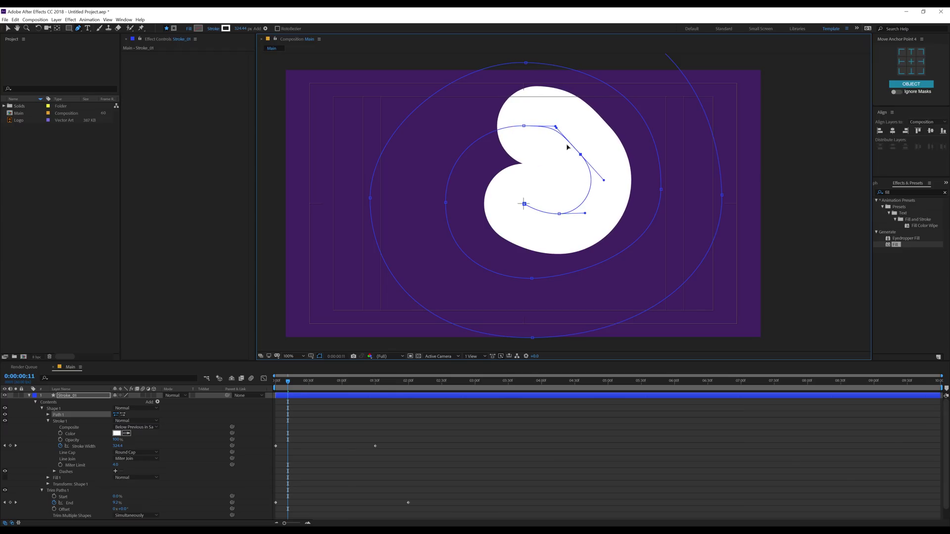
left_click_drag(524, 128, 564, 135)
left_click(313, 394)
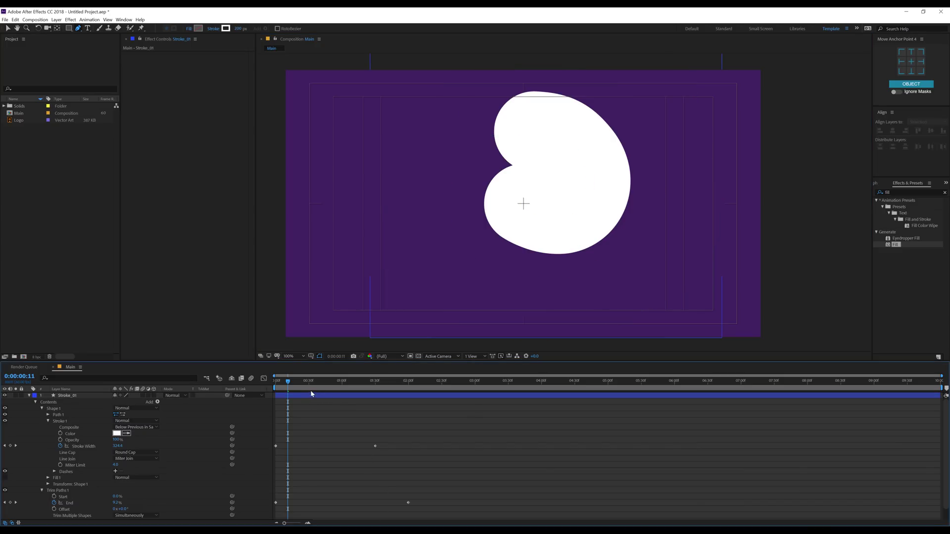
mouse_move(288, 388)
left_mouse_down()
mouse_move(263, 387)
mouse_move(408, 390)
mouse_move(276, 390)
left_mouse_up()
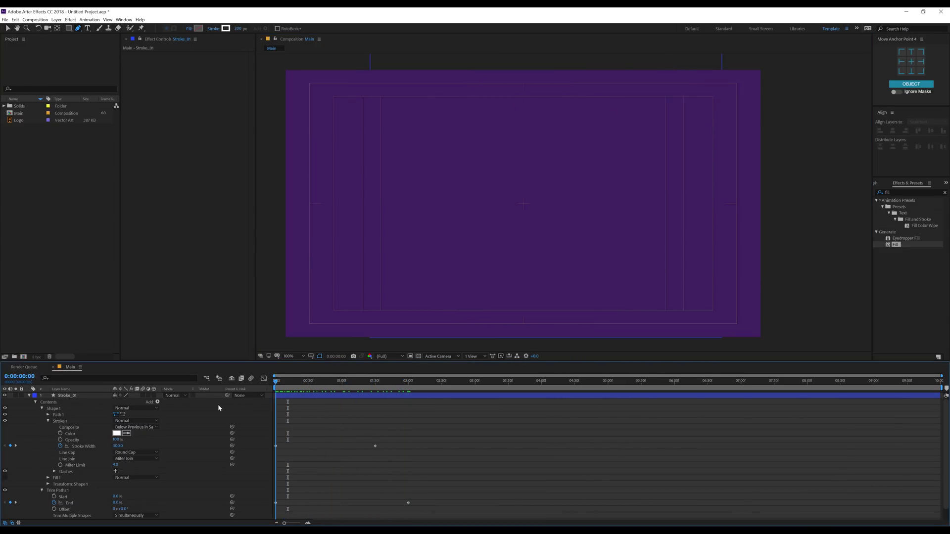
Step: Add a Scale keyframe to Stroke_01 at the 2-second mark, enlarging the spiral
left_click(67, 395)
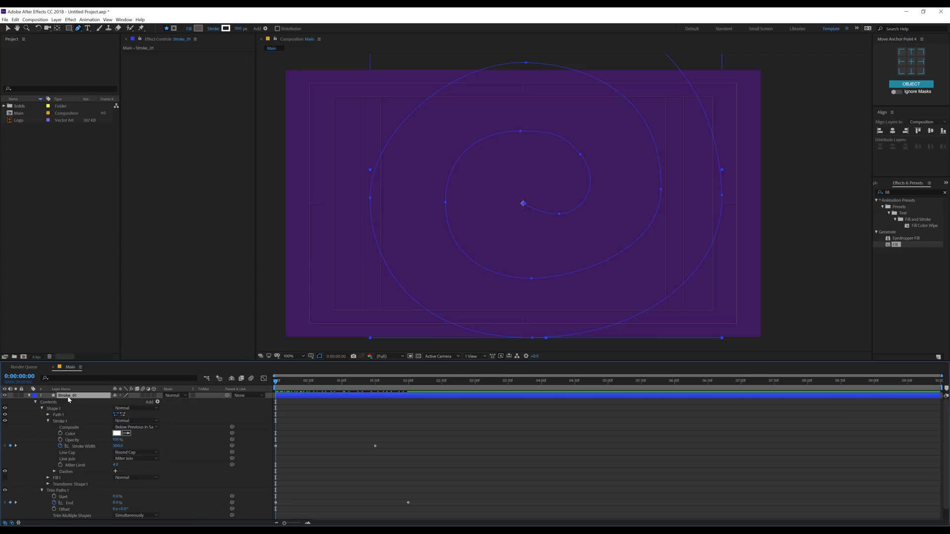
key("s")
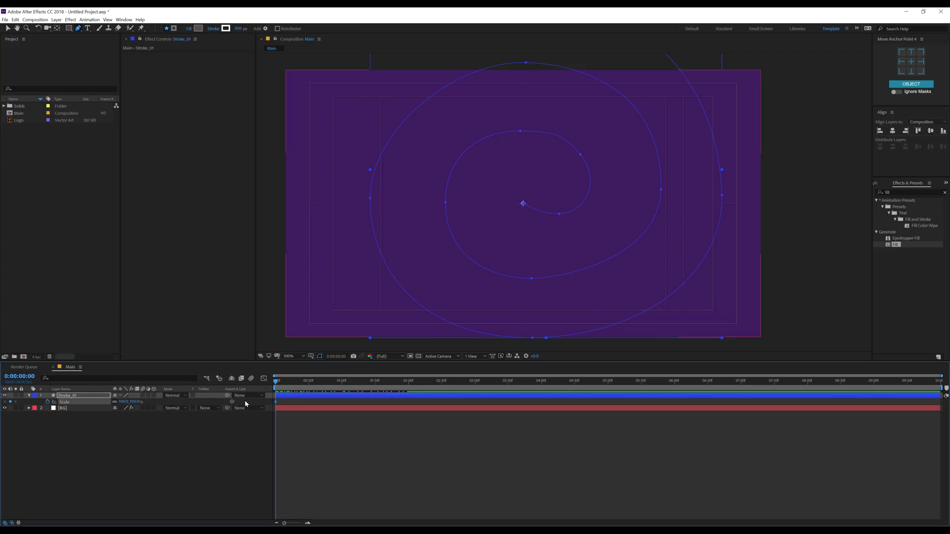
left_click_drag(333, 386, 410, 392)
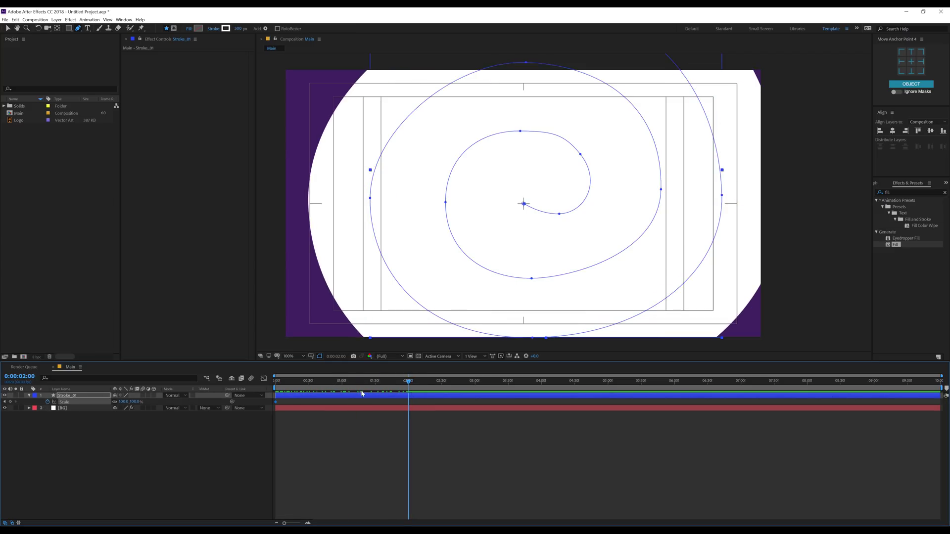
left_click_drag(123, 402, 140, 402)
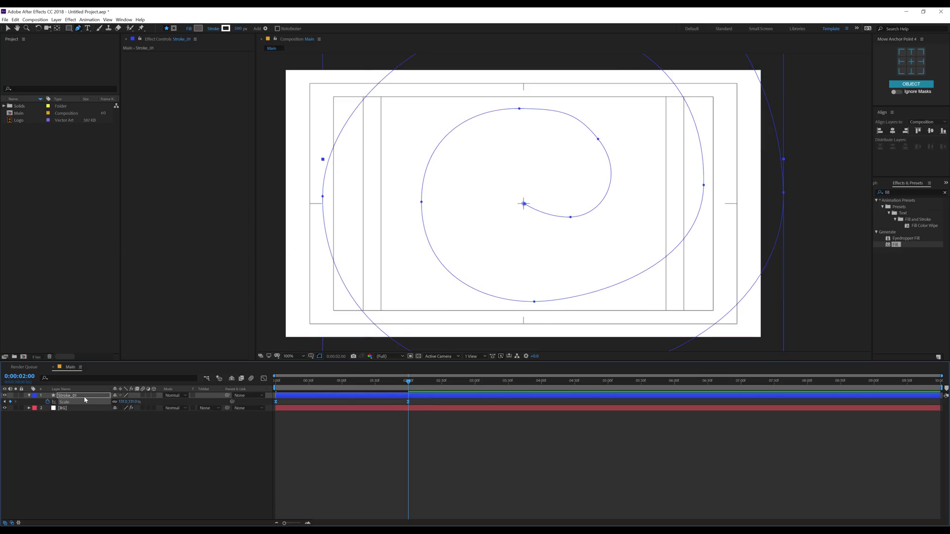
Step: Easy-ease all of Stroke_01's keyframes with F9 and preview from the start
key("u")
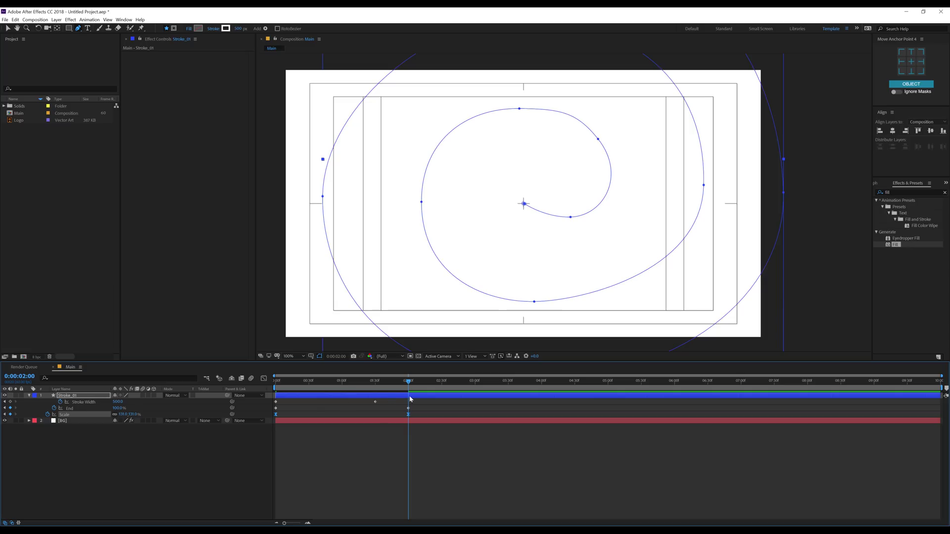
left_click_drag(419, 403, 244, 429)
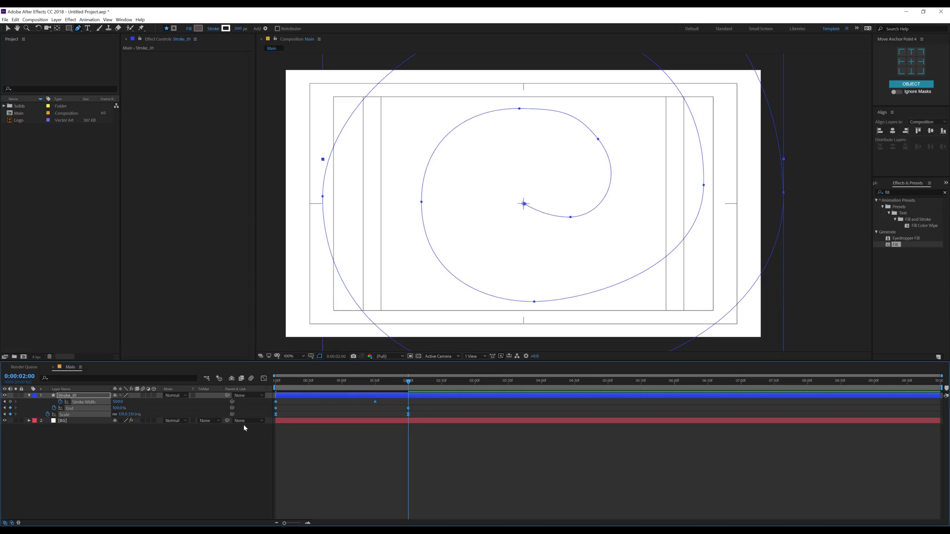
key("F9")
left_click(332, 440)
key("Home")
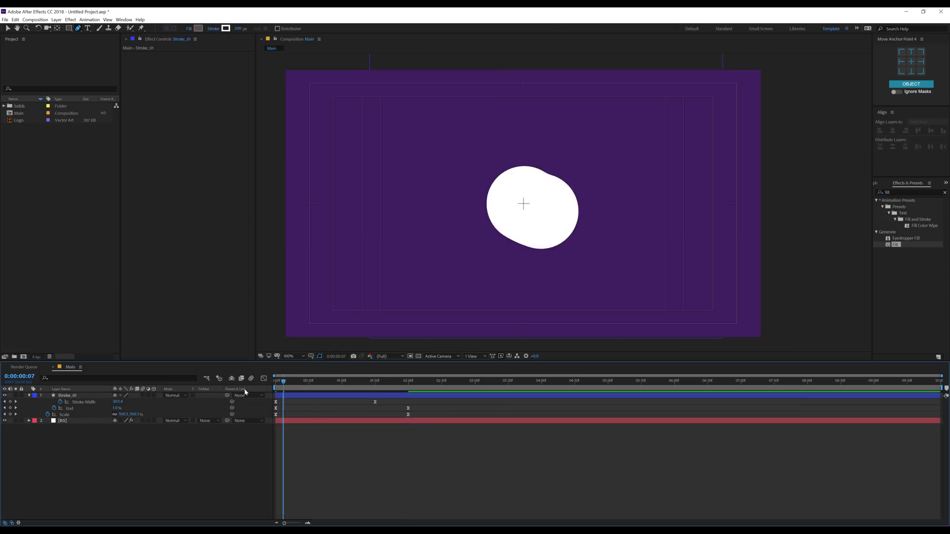
key("space")
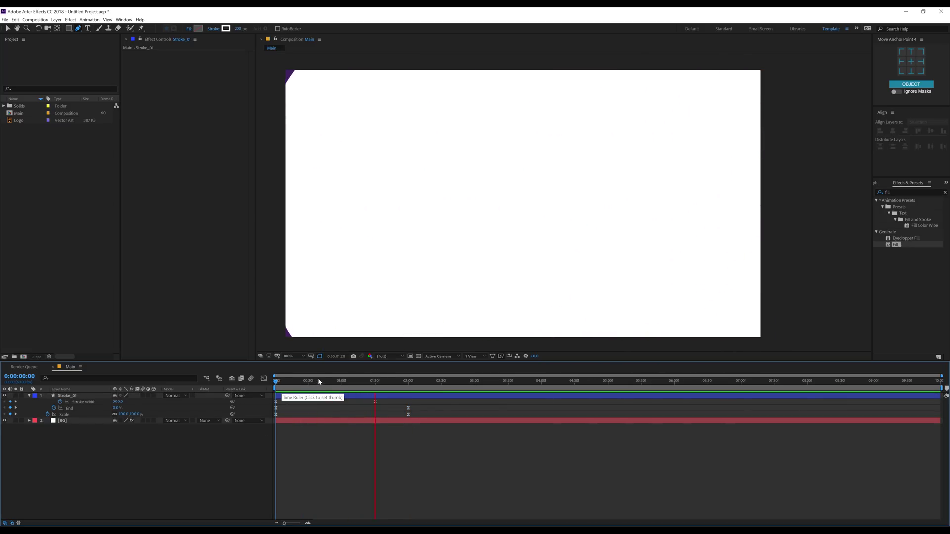
mouse_move(277, 387)
left_mouse_down()
mouse_move(317, 392)
mouse_move(276, 392)
left_mouse_up()
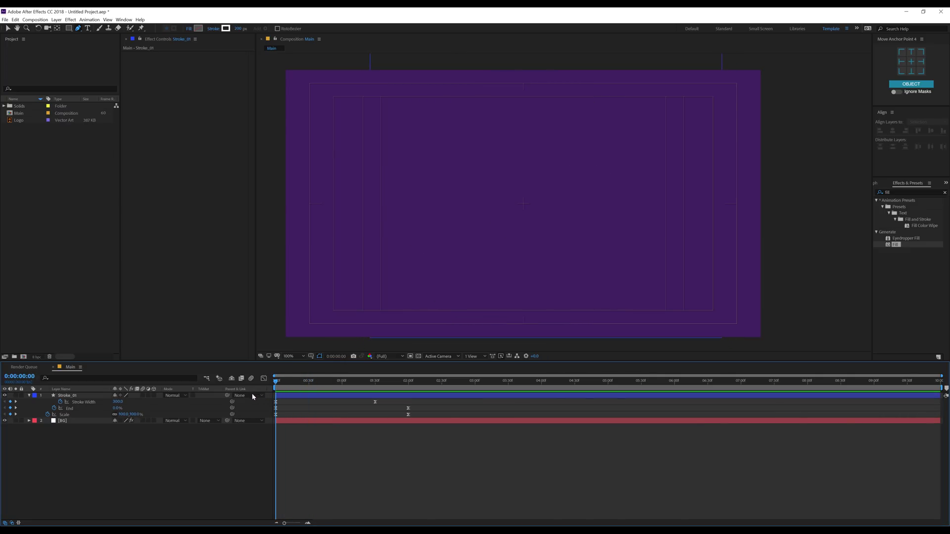
Step: Set Stroke Width to 250 and move its keyframe earlier to about 20 frames
left_click(119, 403)
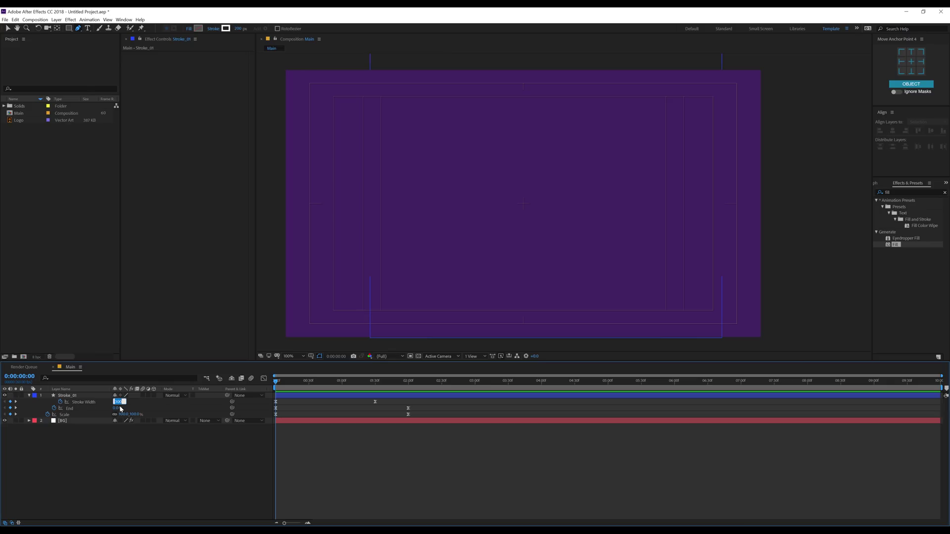
type("250")
key("Return")
mouse_move(277, 381)
left_mouse_down()
mouse_move(313, 387)
mouse_move(300, 387)
left_mouse_up()
left_click_drag(374, 404, 298, 403)
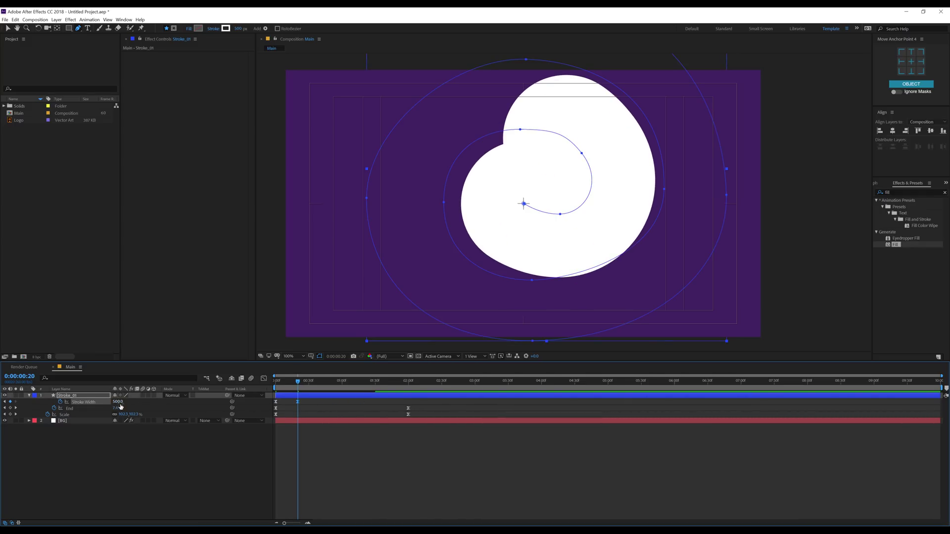
mouse_move(290, 386)
left_mouse_down()
mouse_move(264, 388)
mouse_move(317, 391)
left_mouse_up()
Step: Set Scale to 140% at 2 seconds and move that keyframe to 1 second
key("Home")
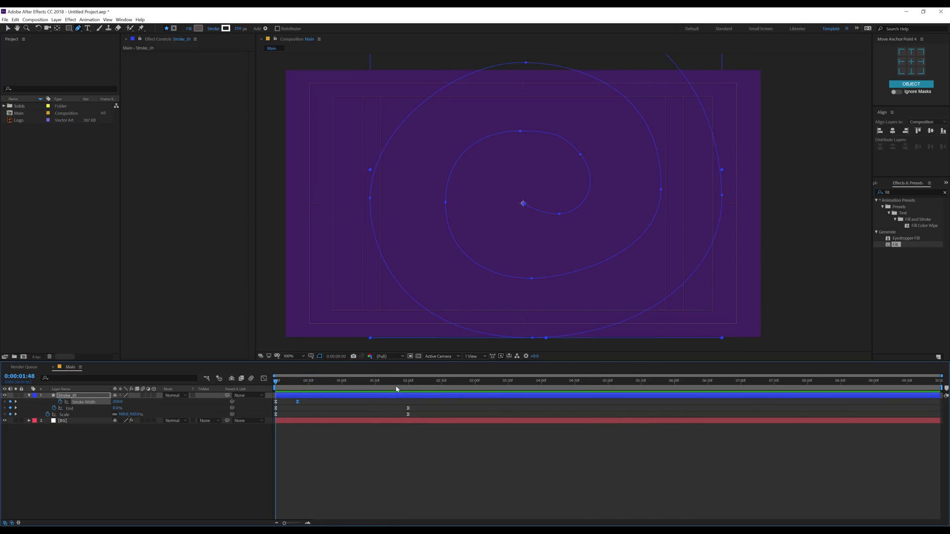
left_click_drag(396, 388, 408, 389)
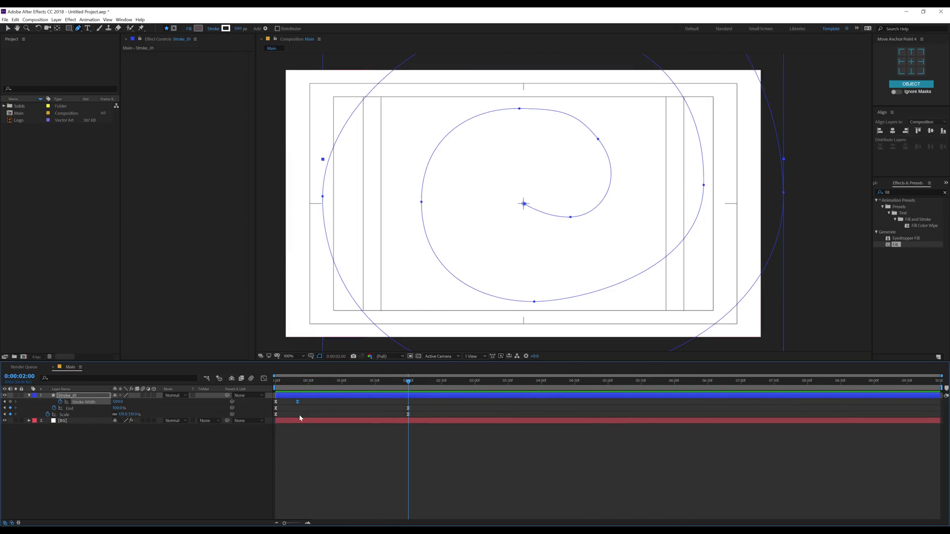
left_click(132, 414)
left_click_drag(408, 382, 343, 387)
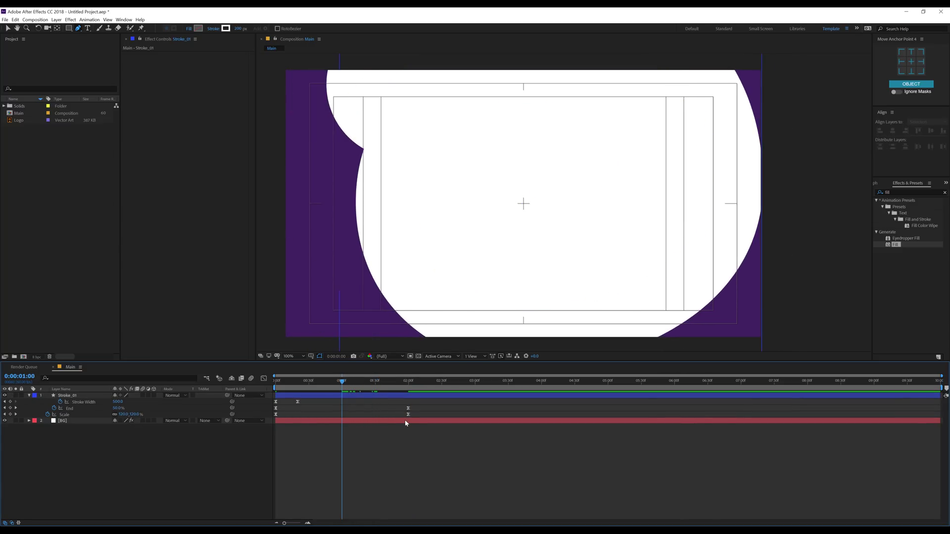
left_click_drag(408, 416, 342, 415)
Step: Shift the Scale keyframe to about 1.5 seconds and preview the revised timing
key("space")
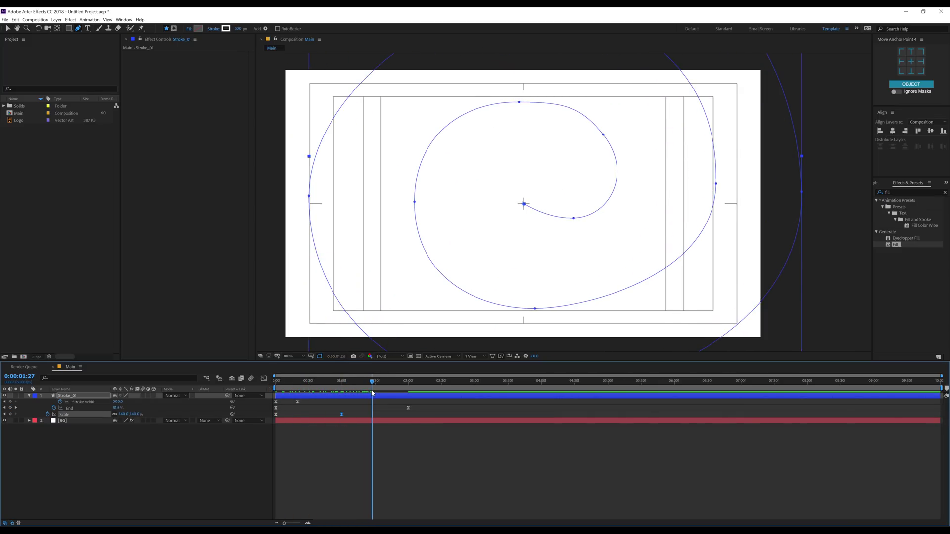
left_click_drag(342, 415, 375, 414)
left_click(342, 381)
key("space")
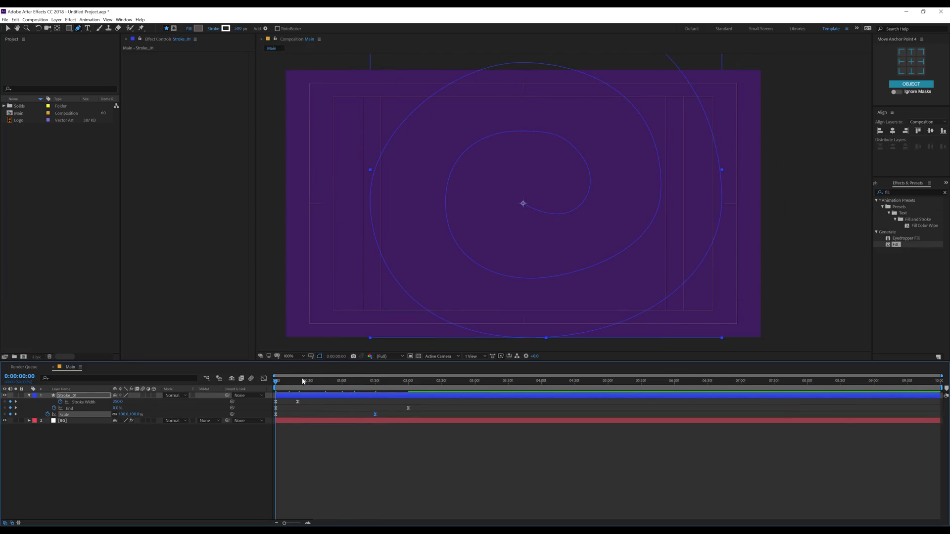
mouse_move(307, 381)
left_mouse_down()
mouse_move(364, 382)
mouse_move(290, 385)
mouse_move(386, 383)
left_mouse_up()
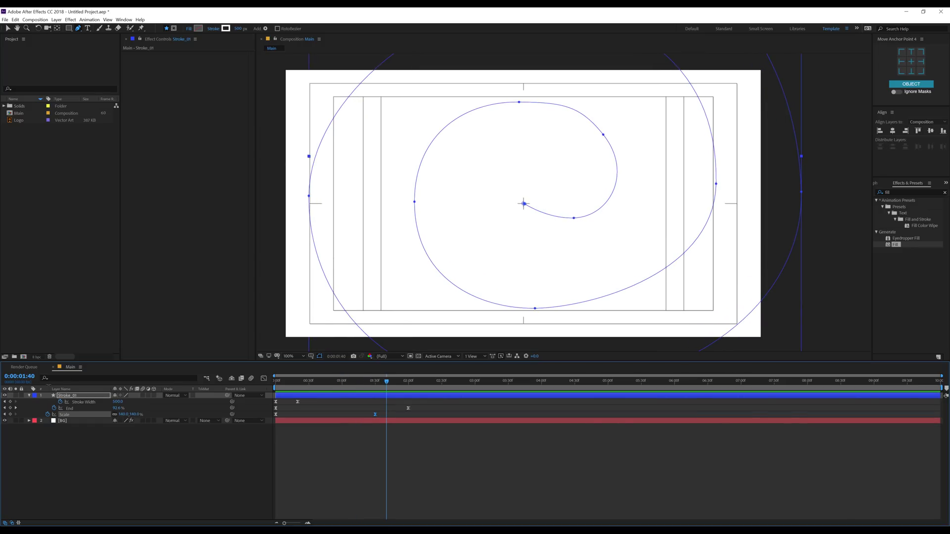
key("u")
left_click(79, 397)
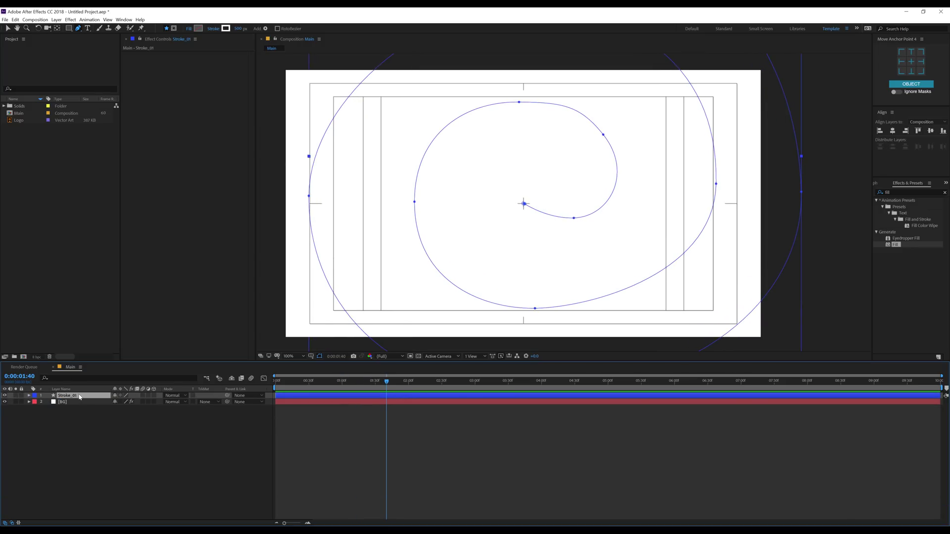
Step: Duplicate Stroke_01 as Stroke_02, rotate it 180°, and preview both strokes
key("ctrl+d")
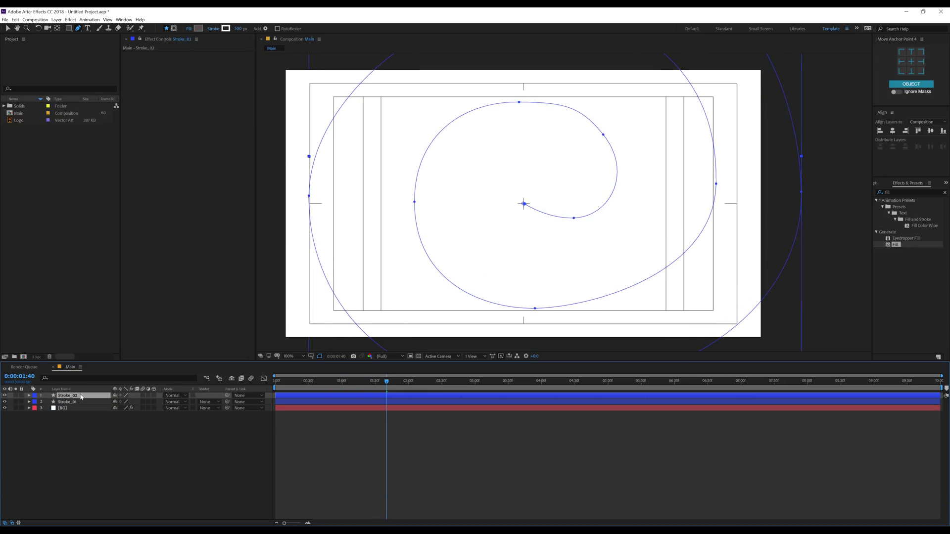
key("r")
left_click(127, 402)
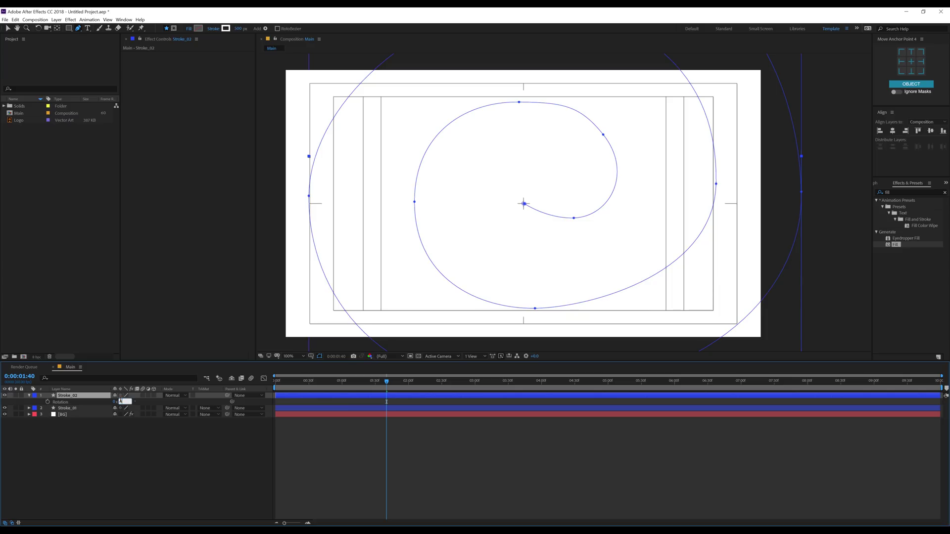
left_click(110, 432)
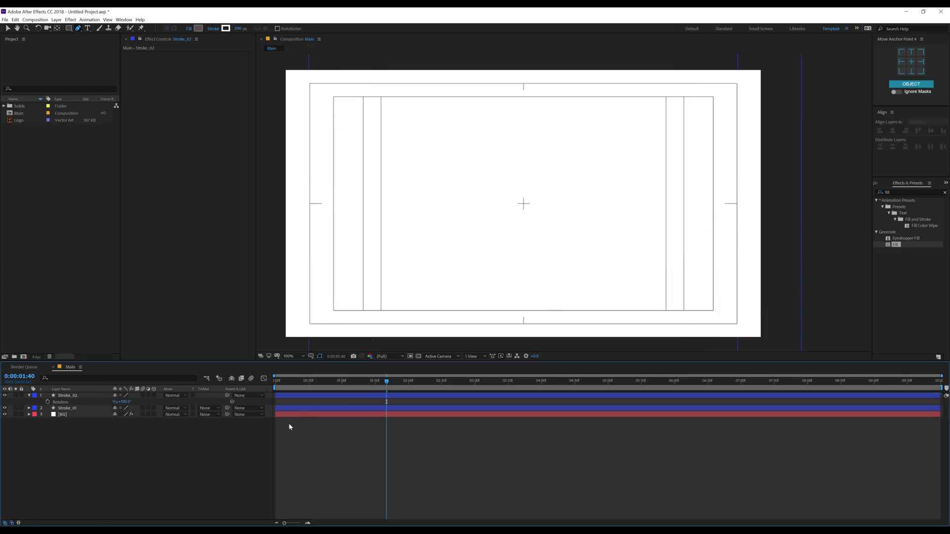
left_click(286, 381)
key("space")
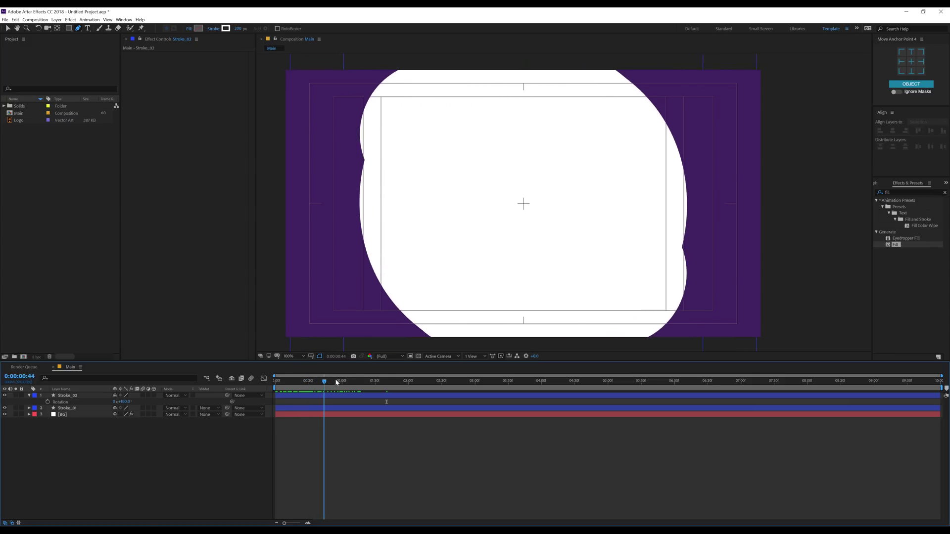
left_click(379, 377)
Step: Start a new composition from the Project panel
left_click(55, 255)
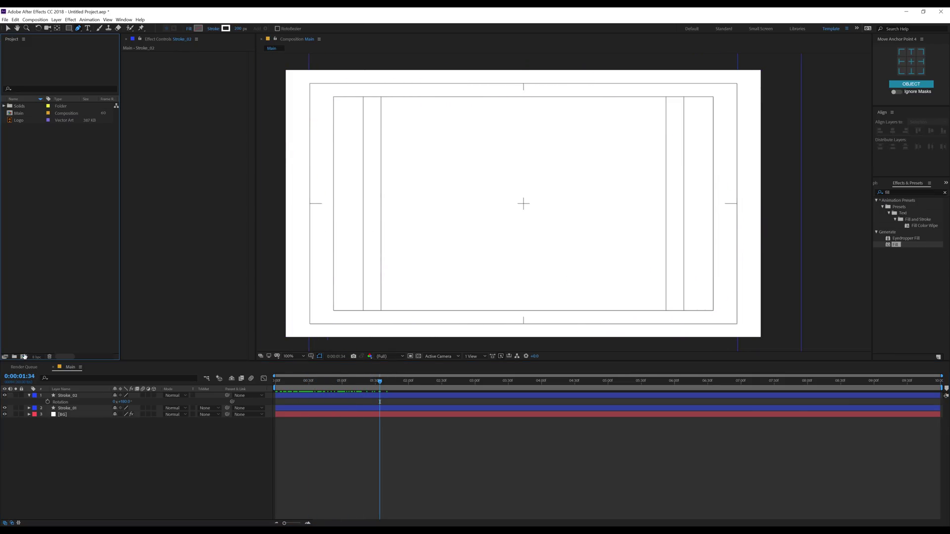
left_click(23, 357)
left_click_drag(473, 138, 498, 130)
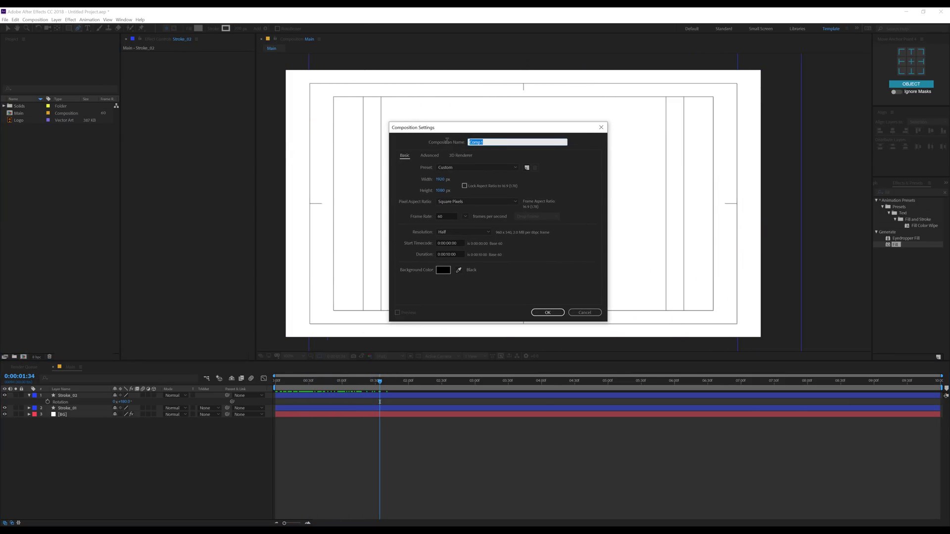
Step: Create the Logo composition and scale the logo artwork inside it to 48%
type("Logo")
left_click(544, 312)
left_click_drag(20, 120, 87, 426)
key("s")
left_click_drag(130, 402, 111, 402)
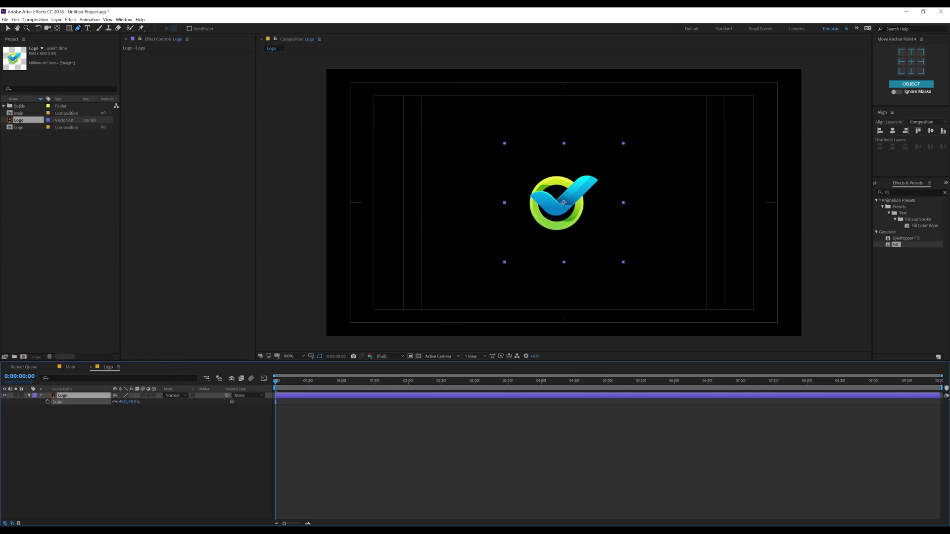
Step: Place the Logo composition into Main at 75% scale, then open Stroke_02's stroke colour
left_click(71, 368)
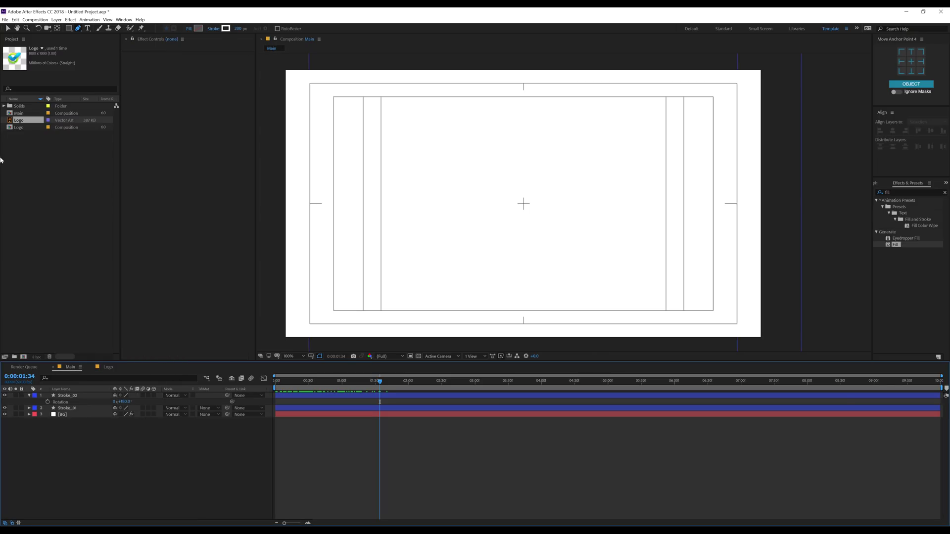
left_click_drag(23, 128, 79, 396)
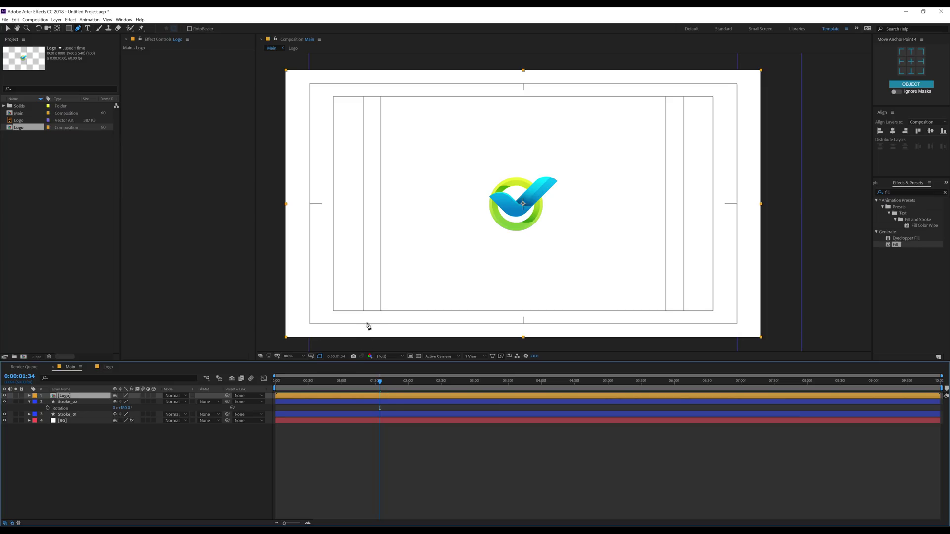
key("s")
left_click_drag(133, 402, 121, 402)
left_click(133, 402)
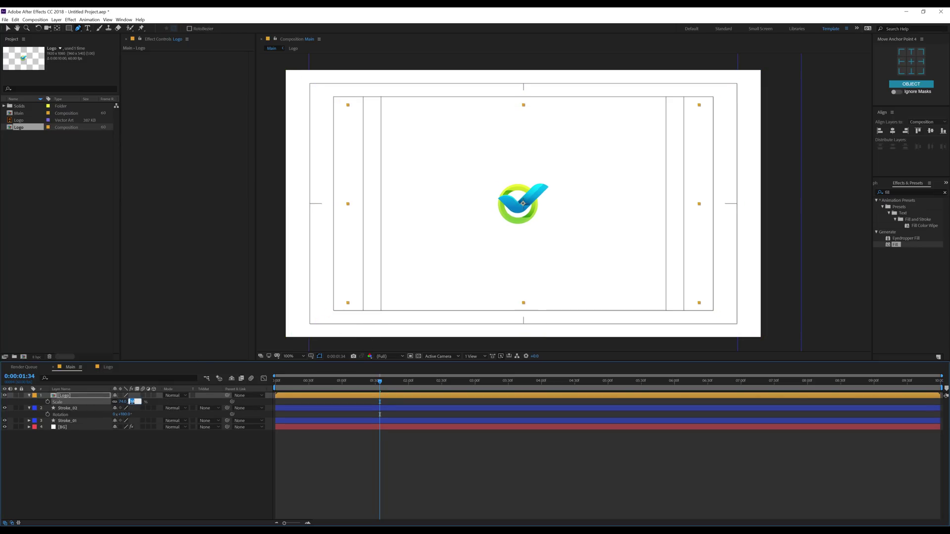
type("75")
key("Return")
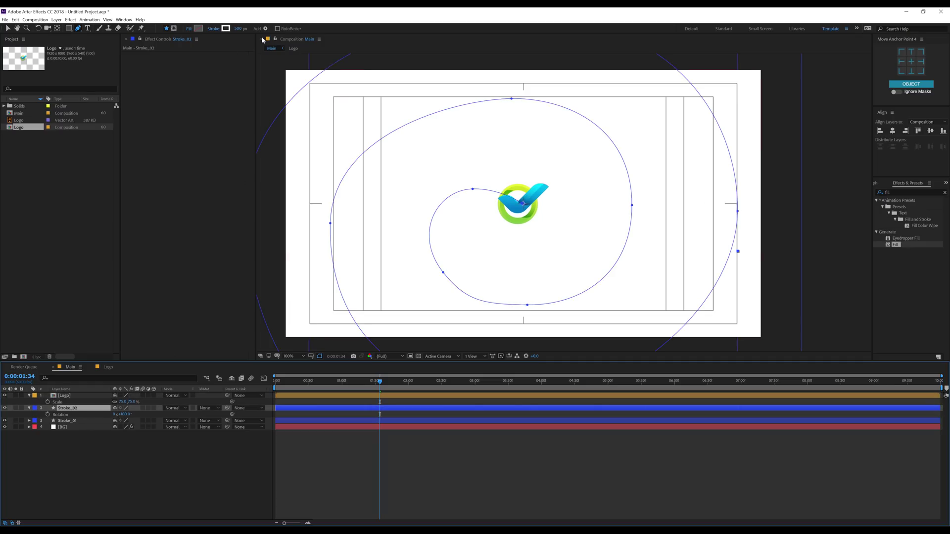
left_click(226, 28)
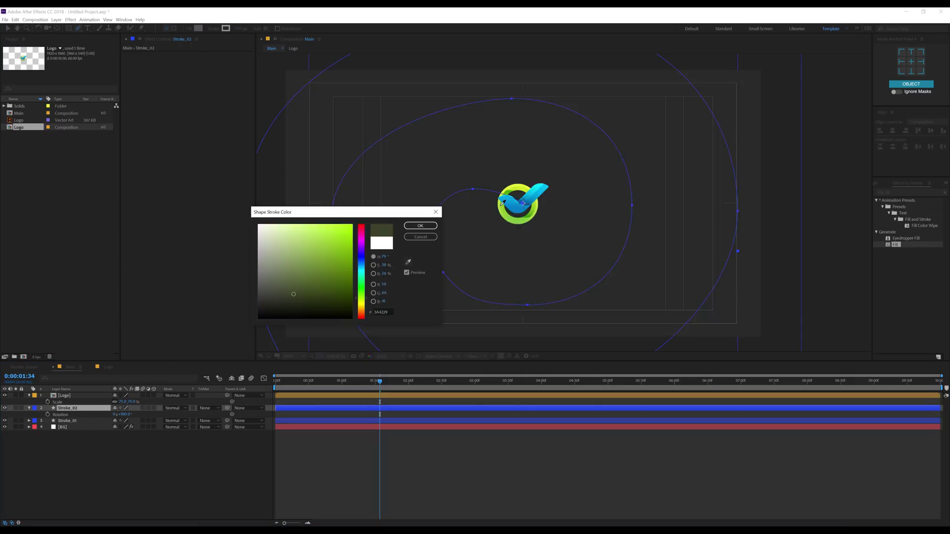
Step: Give Stroke_02 a lime stroke colour sampled from the logo
left_click(527, 185)
left_click(420, 225)
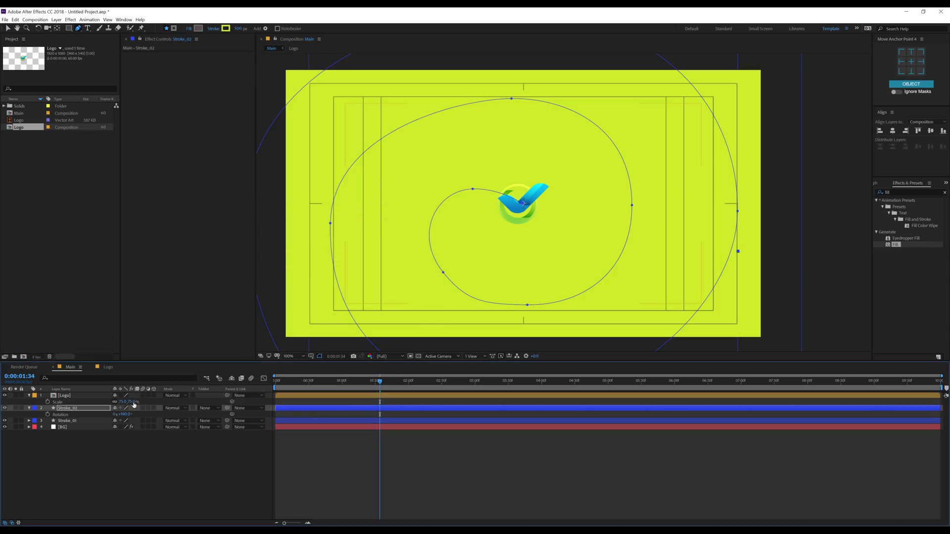
left_click_drag(376, 379, 294, 391)
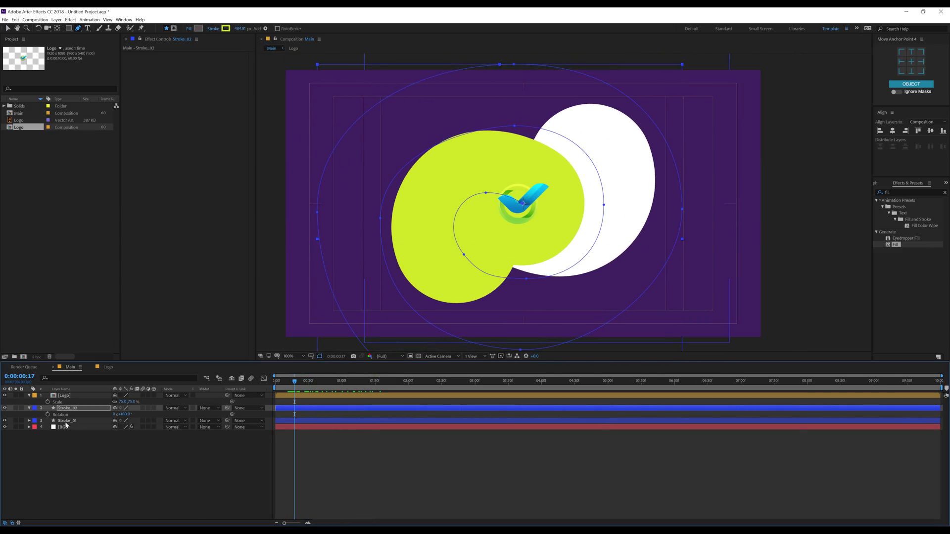
Step: Make Stroke_01's stroke cyan, sampled from the checkmark
left_click(65, 421)
left_click(226, 28)
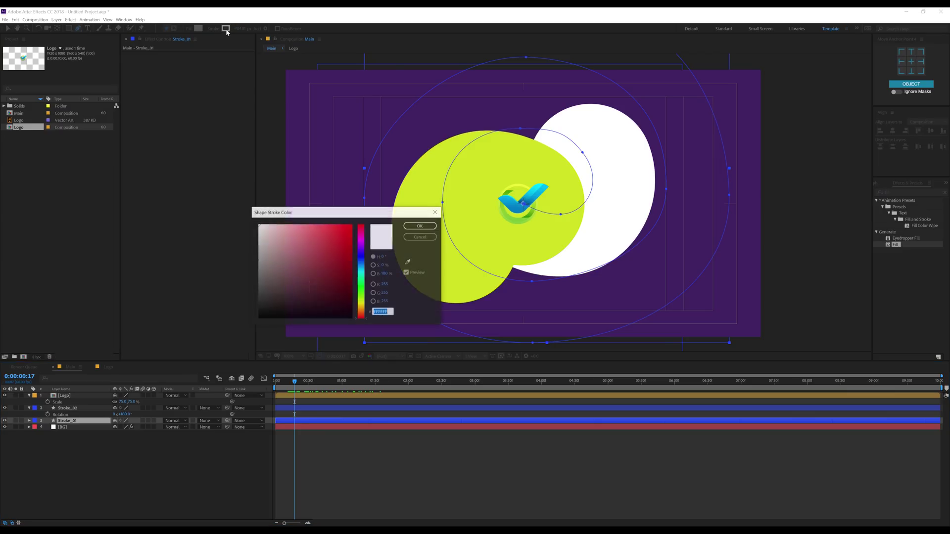
left_click(409, 263)
left_click(538, 187)
left_click(427, 227)
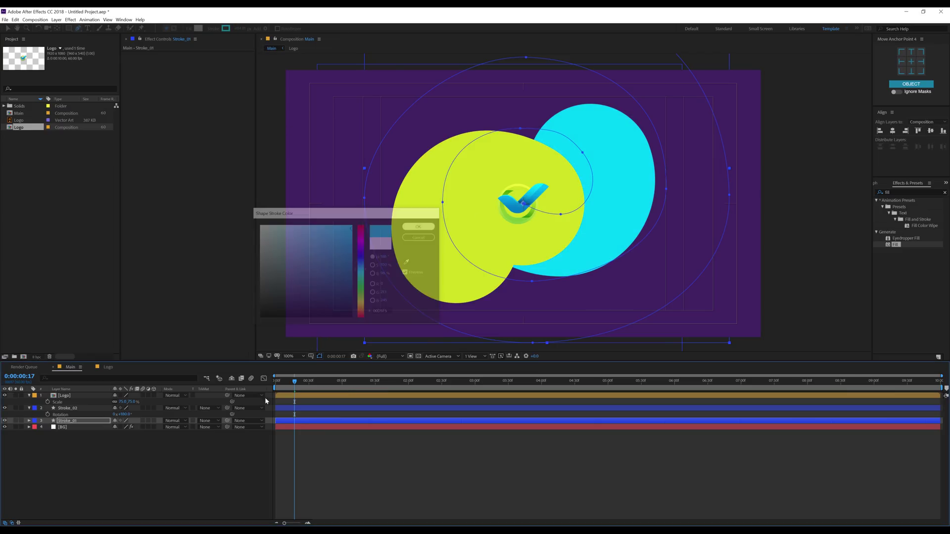
Step: Preview the lime and cyan shapes growing in, then select both stroke layers
left_click(131, 460)
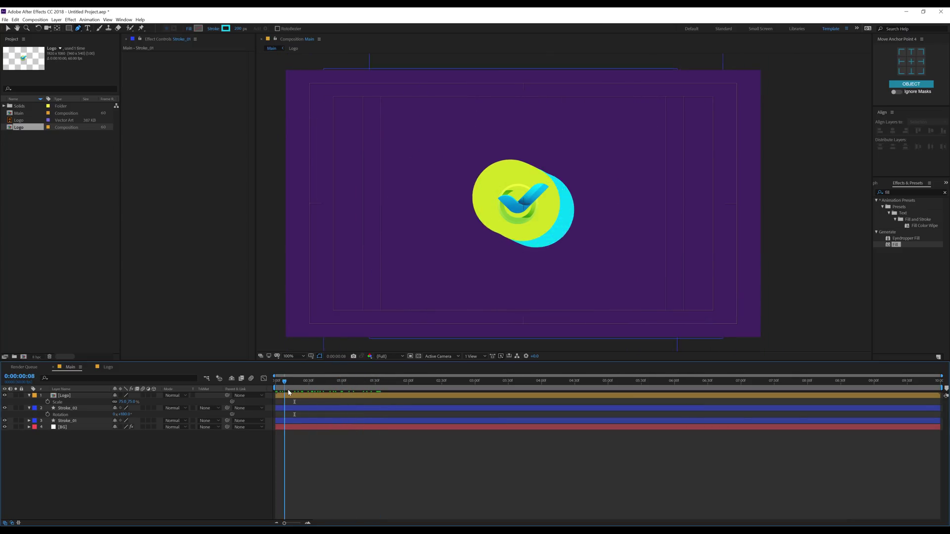
key("space")
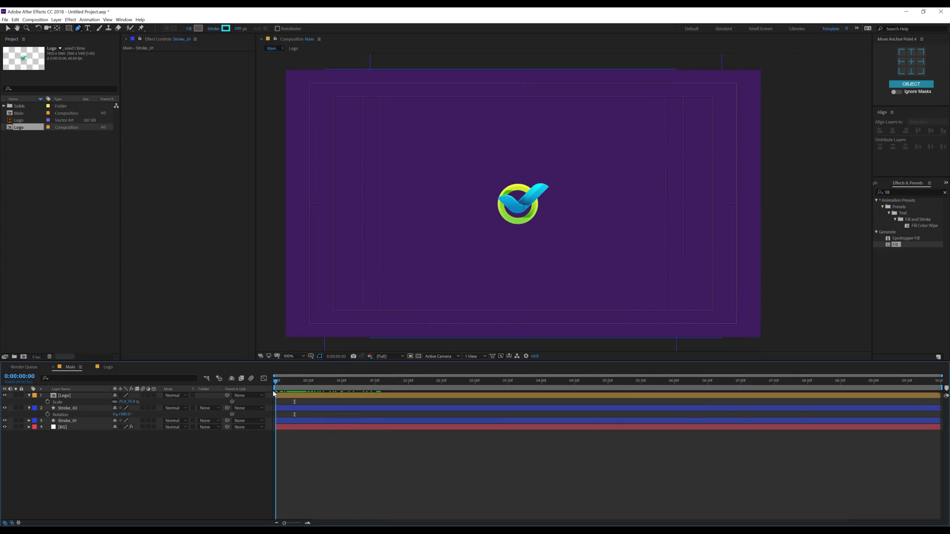
key("space")
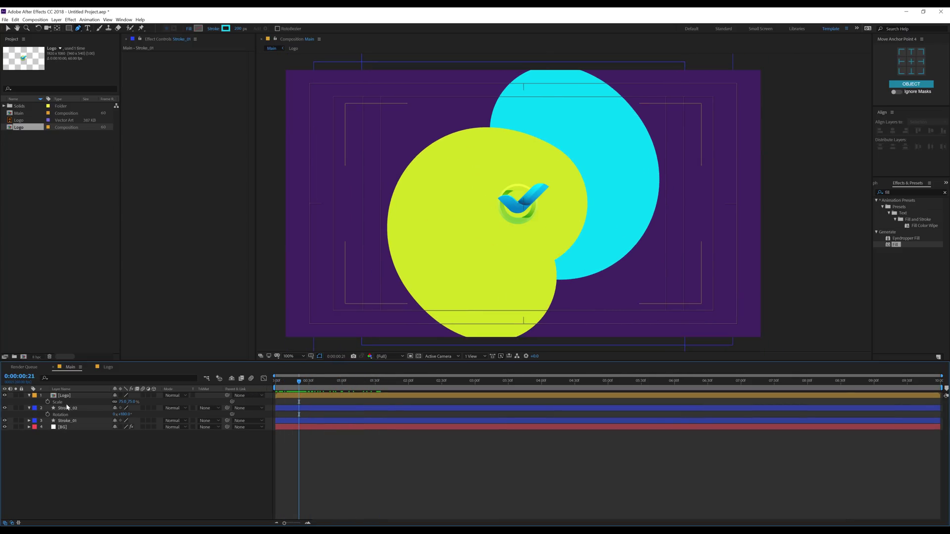
left_click(68, 408)
left_click(68, 421, "shift")
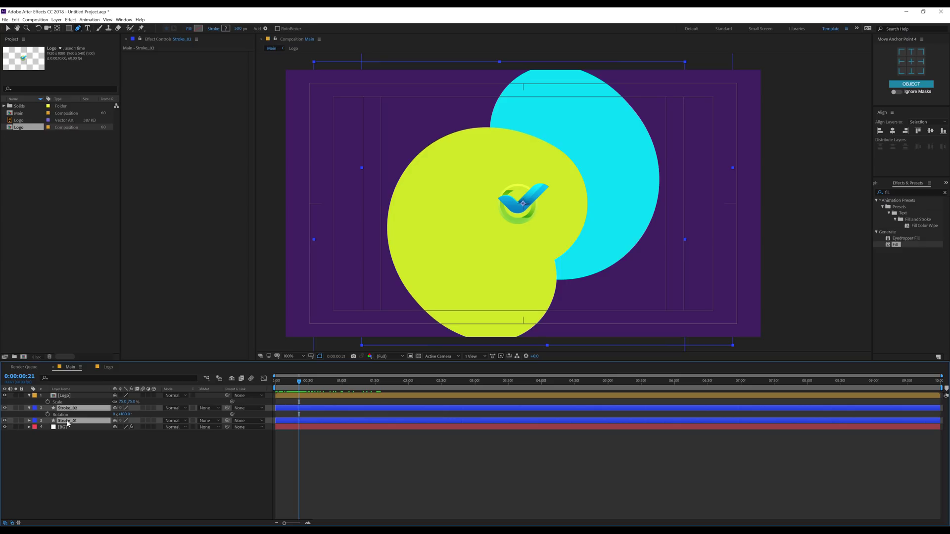
Step: Pre-compose Stroke_02 and Stroke_01 into a composition named Strokes
key("ctrl+shift+c")
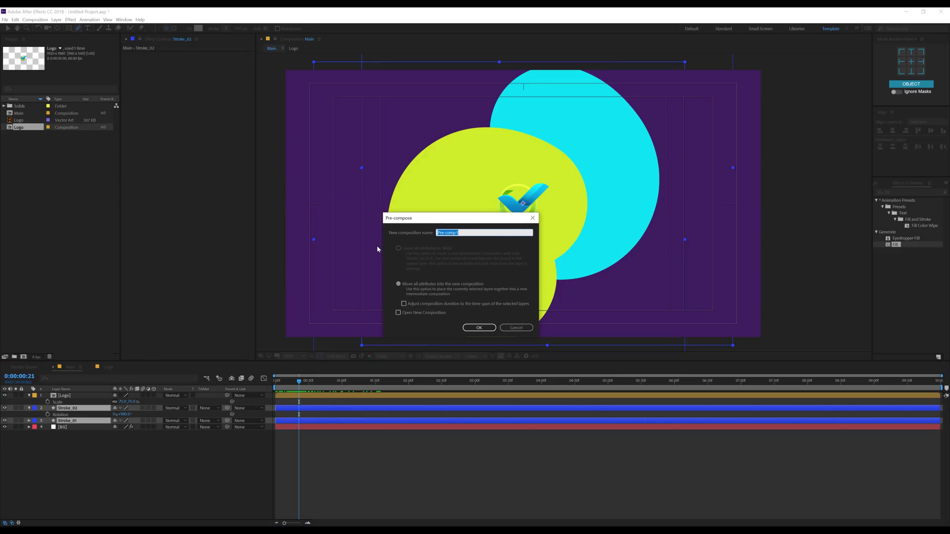
type("Strokes")
left_click(483, 329)
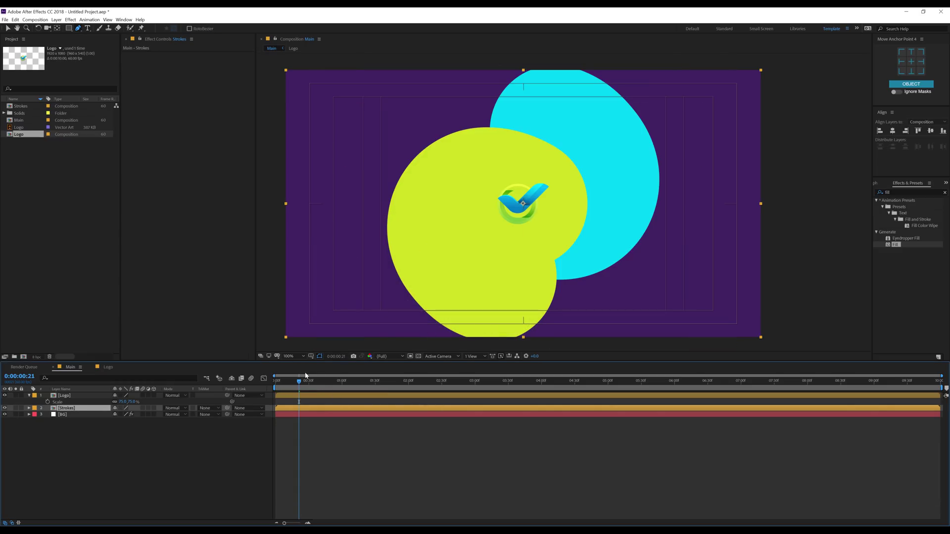
Step: Keyframe Strokes' Scale from 0% at 0:00 to 100% at 0:29, eased with F9
key("s")
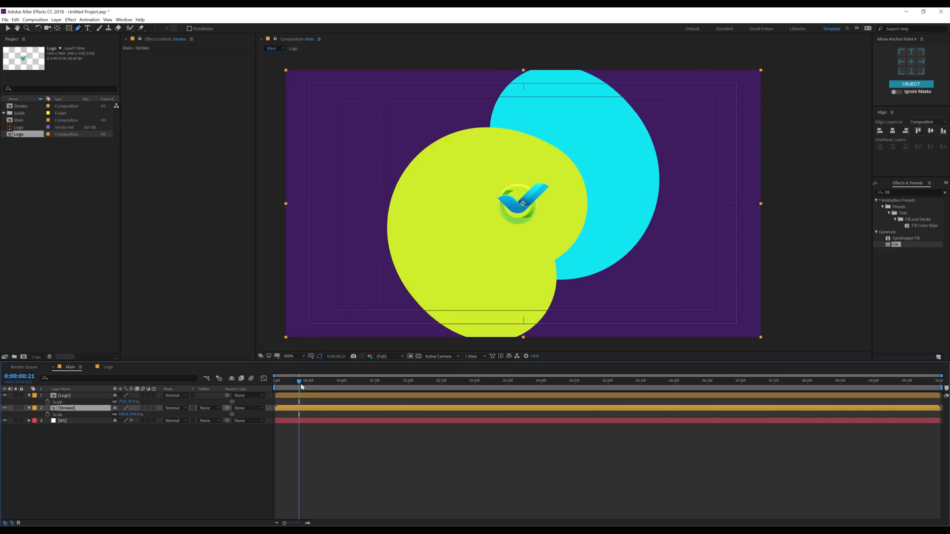
left_click_drag(302, 387, 307, 387)
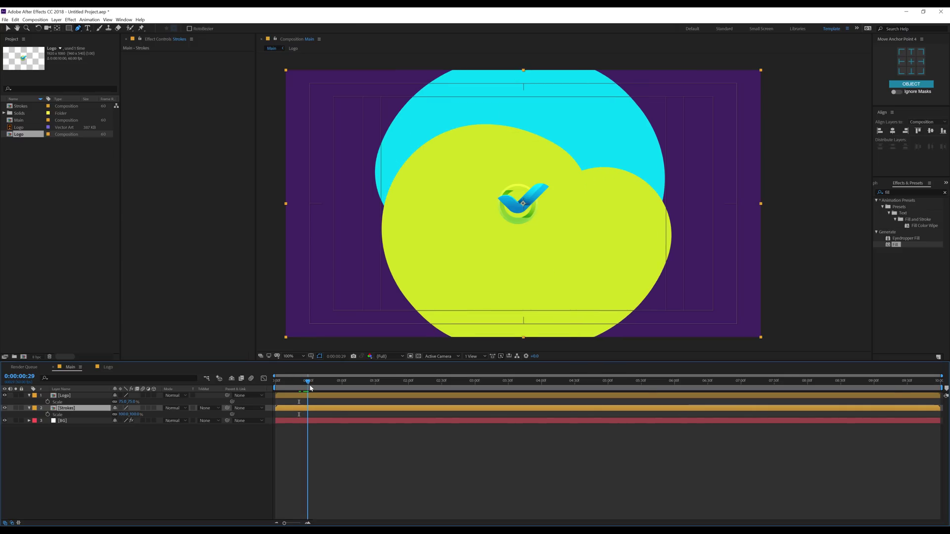
left_click(47, 414)
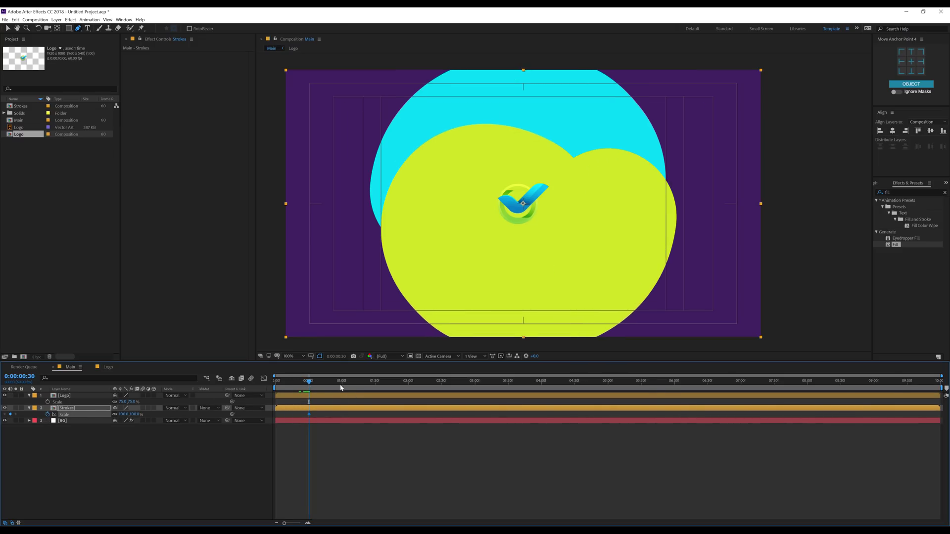
left_click_drag(307, 384, 276, 384)
left_click(135, 414)
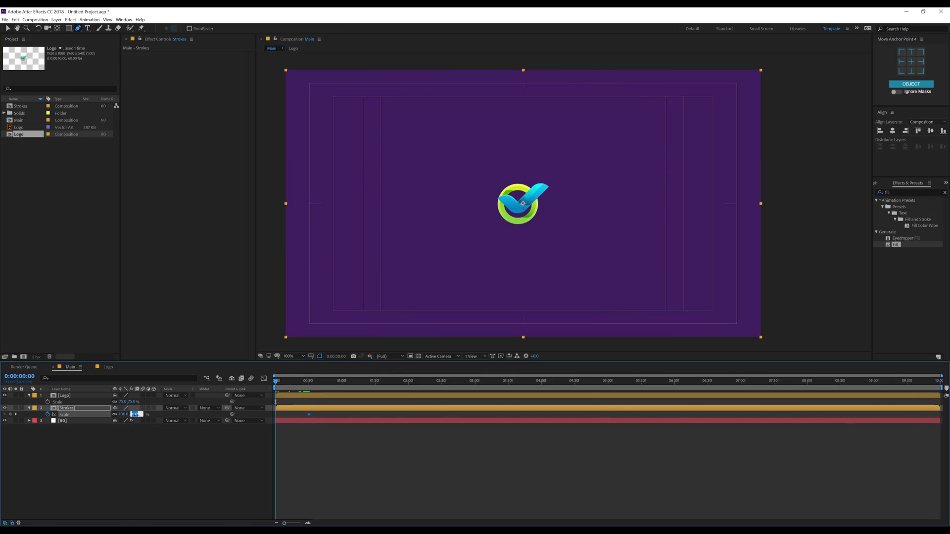
type("0")
key("Return")
left_click_drag(320, 413, 251, 425)
key("F9")
Step: Enable Collapse Transformations on Strokes so the blobs aren't clipped, and preview the growth
left_click_drag(276, 381, 302, 386)
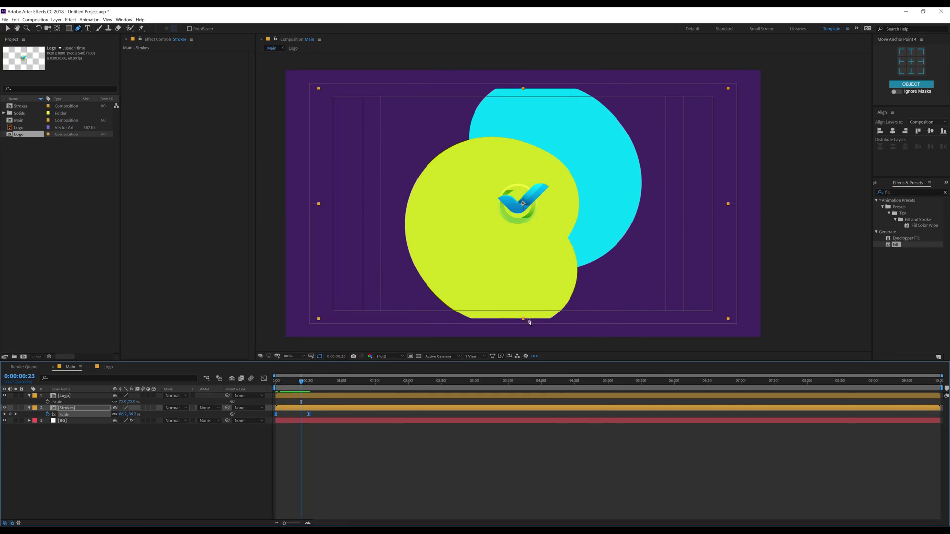
left_click(7, 28)
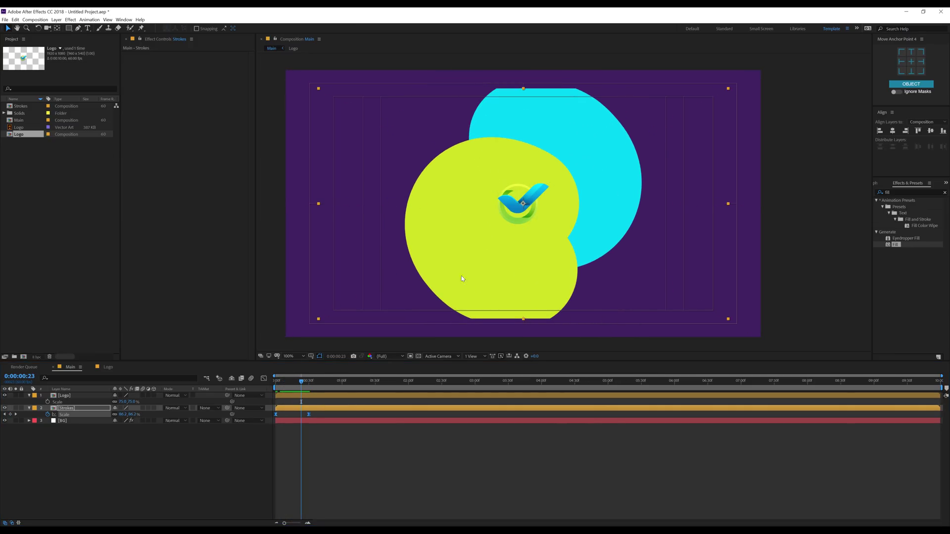
left_click(120, 408)
key("space")
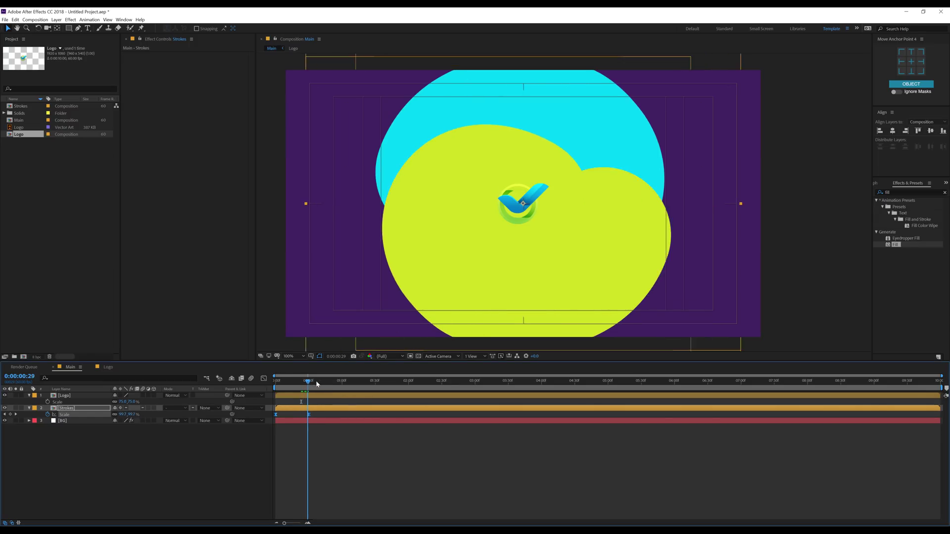
left_click_drag(357, 378, 259, 384)
key("space")
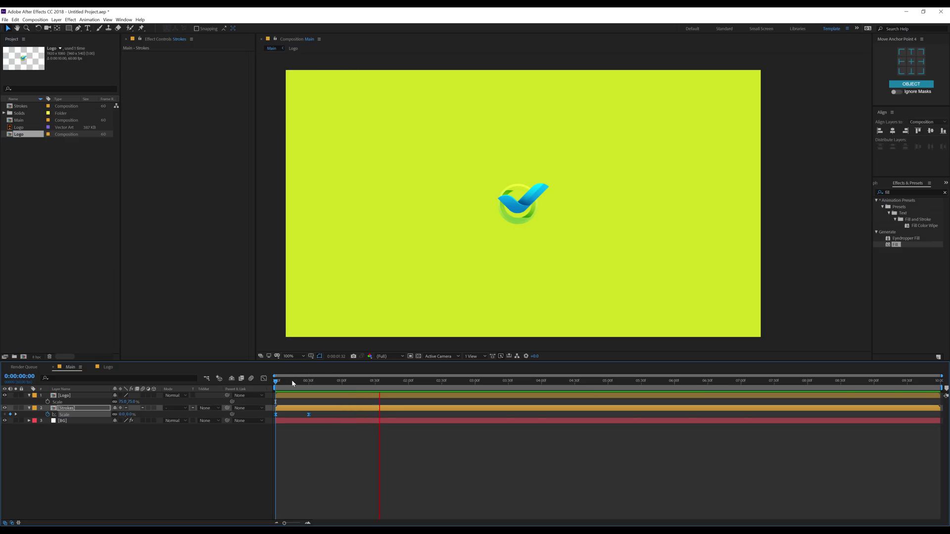
left_click(312, 382)
left_click_drag(322, 388, 268, 389)
Step: Hide the Logo layer and collapse its properties
left_click(163, 445)
left_click(4, 395)
left_click(30, 395)
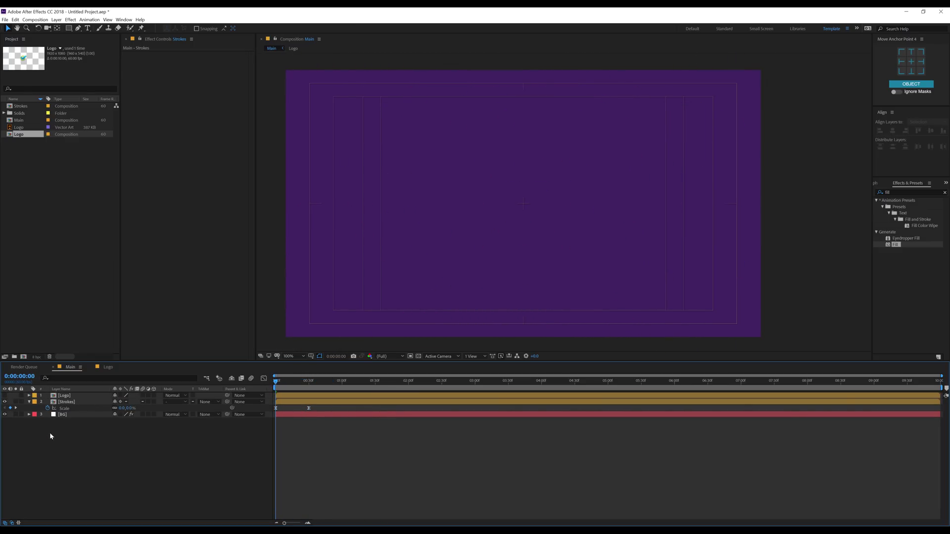
Step: Draw a polygon at the composition centre with 0 px stroke and white fill
left_click(29, 402)
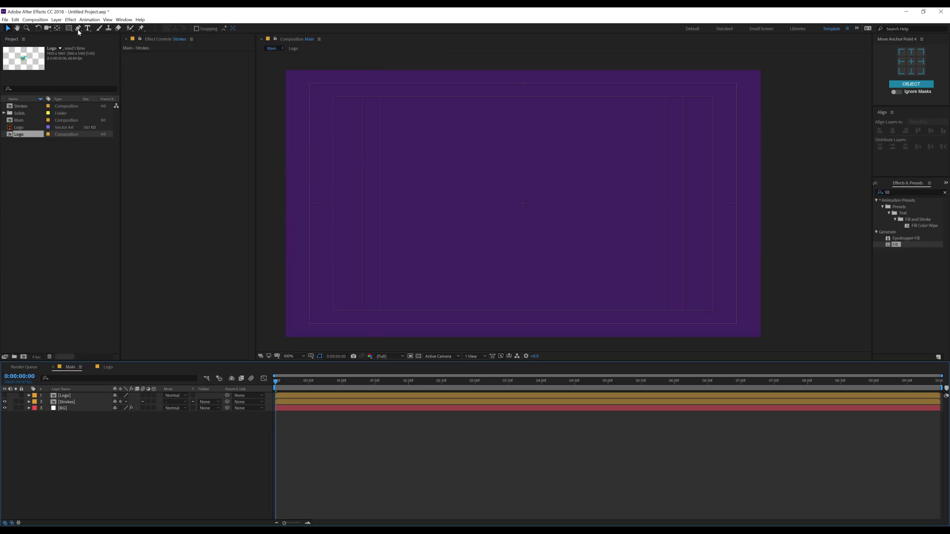
mouse_move(71, 31)
left_mouse_down()
mouse_move(76, 48)
mouse_move(108, 55)
left_mouse_up()
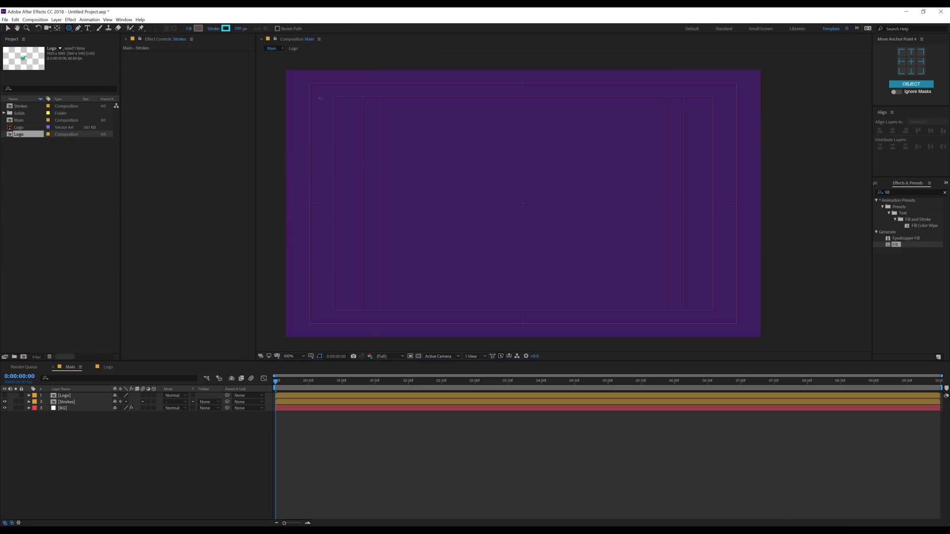
left_click_drag(524, 203, 524, 150)
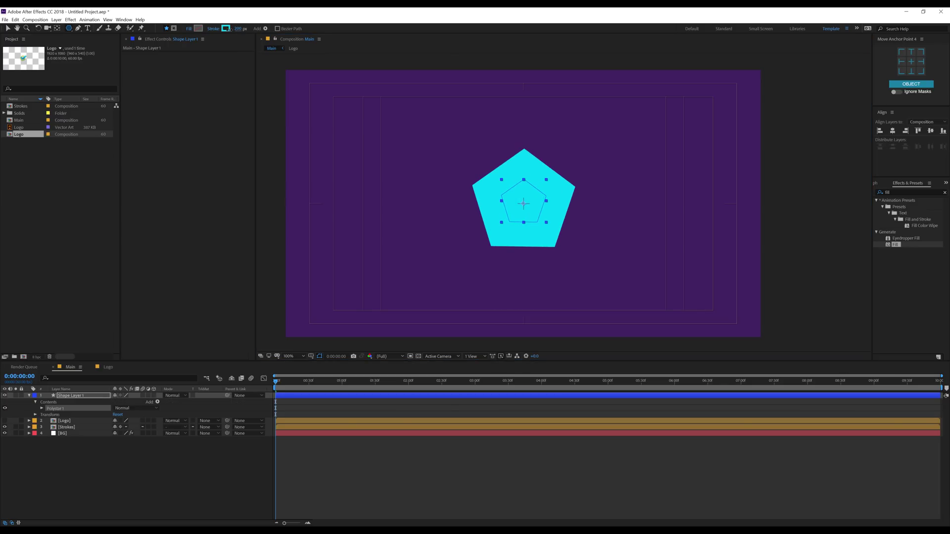
left_click_drag(240, 29, 204, 32)
left_click(199, 29)
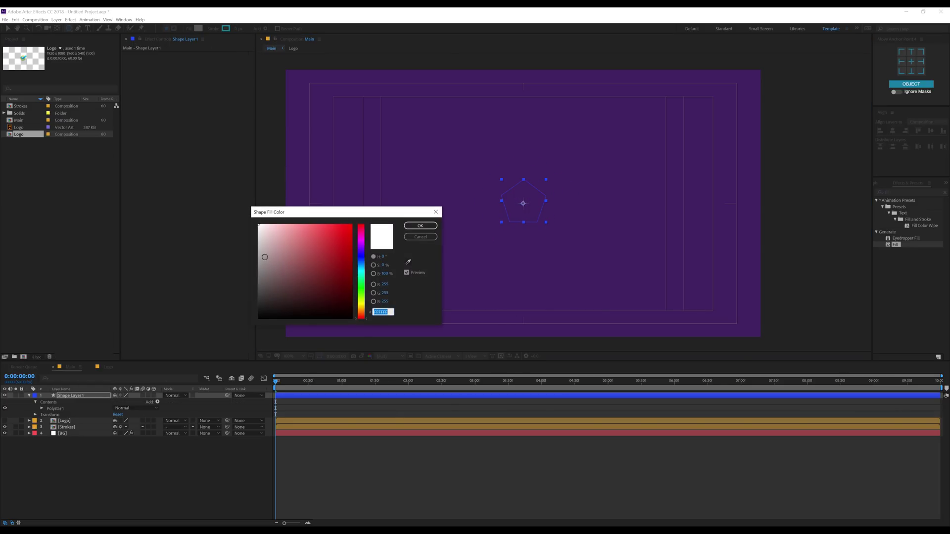
left_click(420, 225)
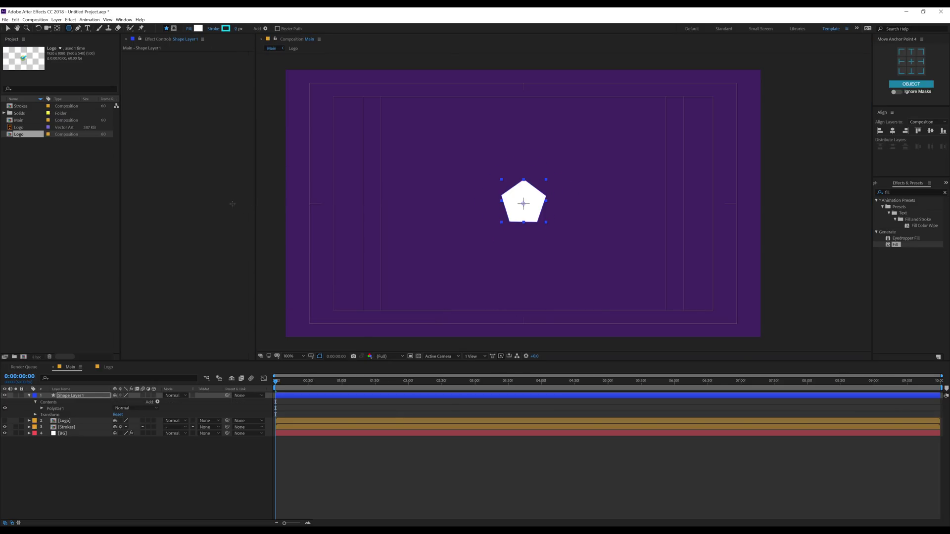
Step: Set the polygon to 4 points rotated 45° to form a square
left_click(42, 409)
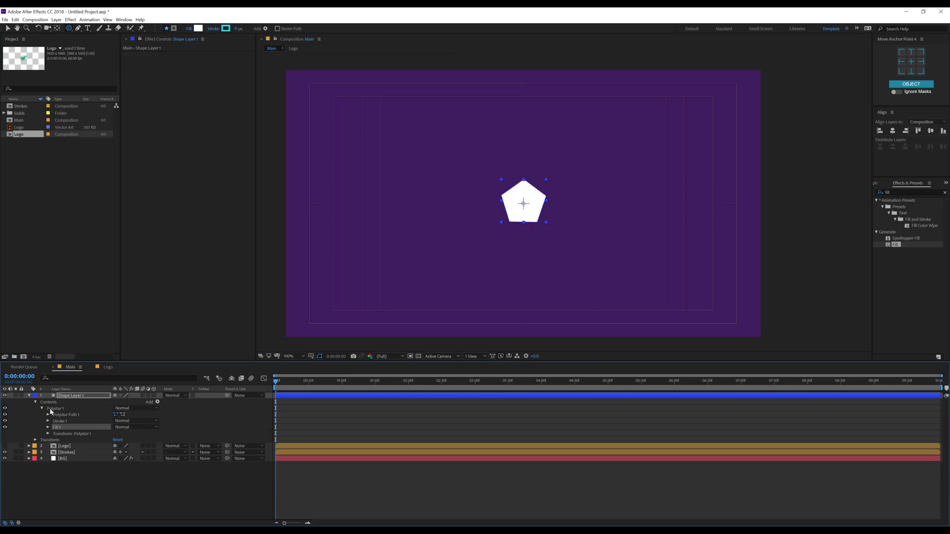
left_click(49, 414)
left_click(116, 427)
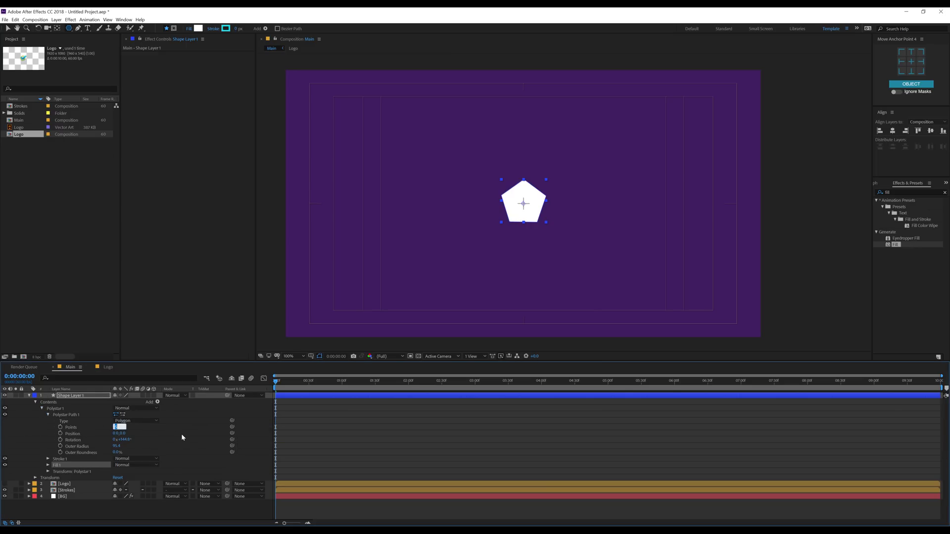
type("4")
key("Return")
left_click(182, 433)
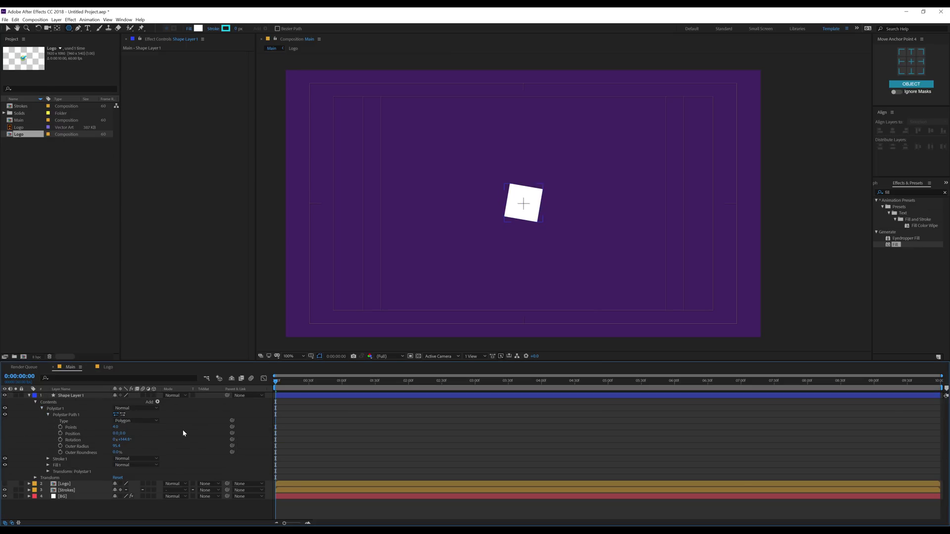
left_click(123, 440)
type("0")
key("Return")
left_click(121, 440)
type("45")
key("Return")
Step: Enlarge the square's outer radius to 173.4 and rename the layer Shape
left_click_drag(117, 446, 140, 451)
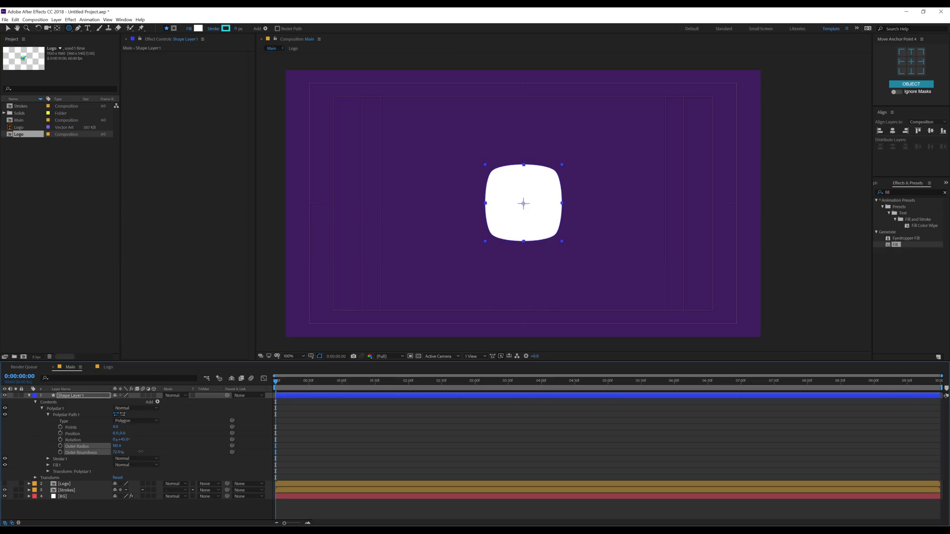
left_click(610, 242)
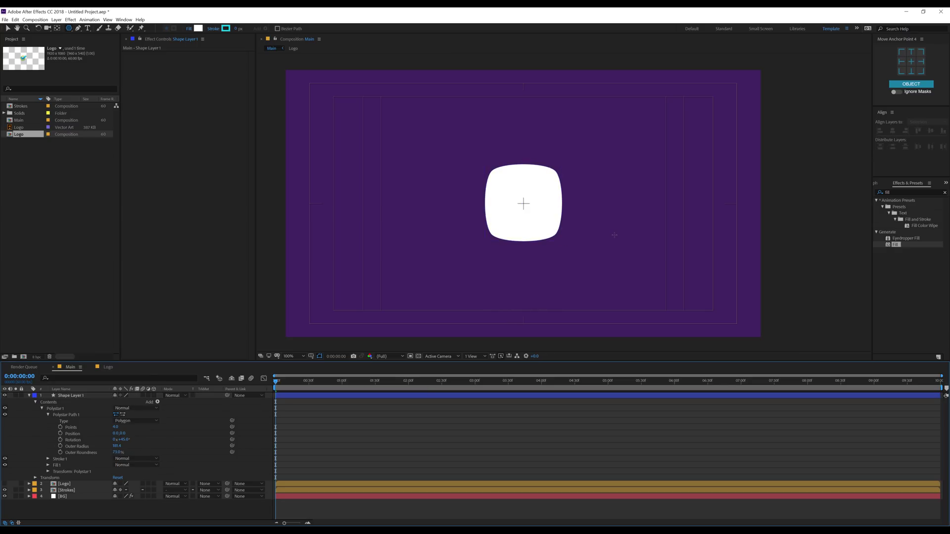
left_click(30, 396)
left_click(74, 396)
key("Return")
type("Shap")
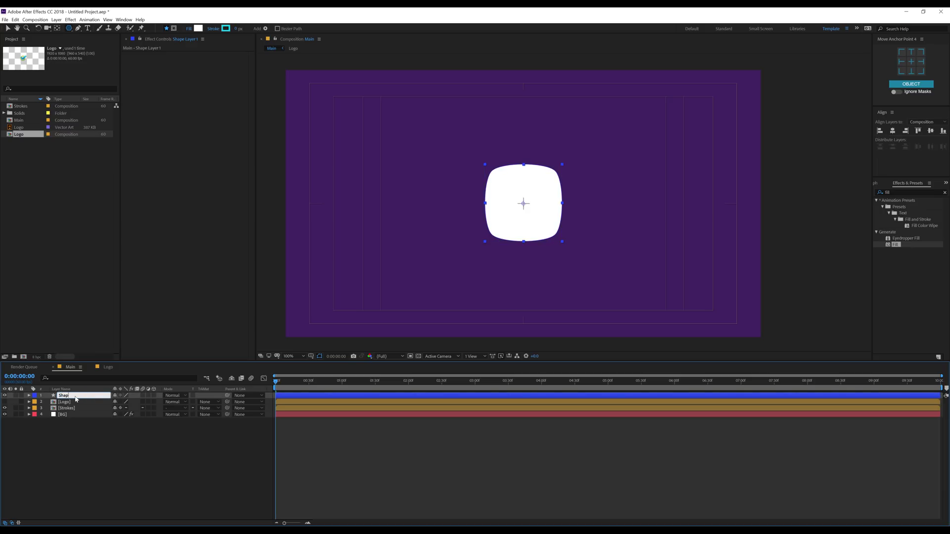
type("e")
Step: Move the Shape layer below the Logo layer and make the logo visible
left_click(89, 435)
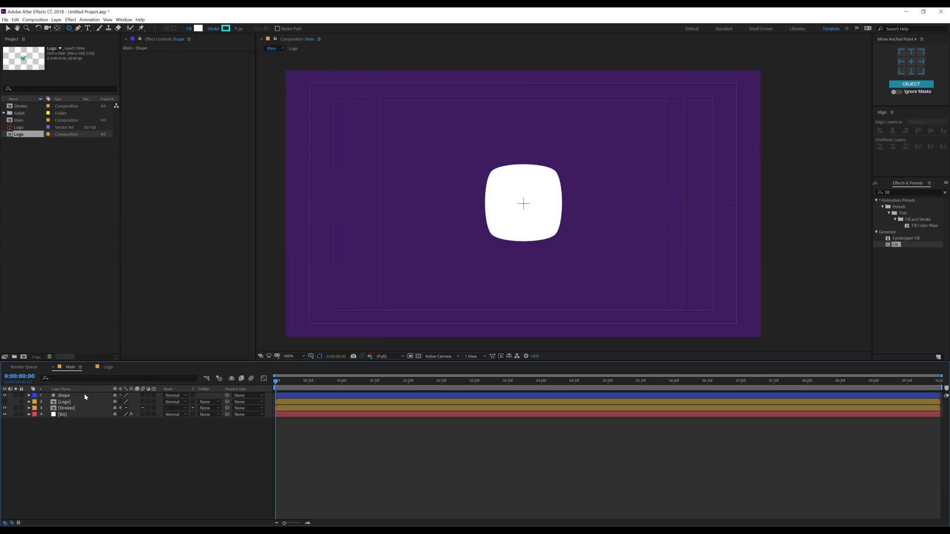
left_click_drag(64, 396, 65, 404)
left_click(5, 396)
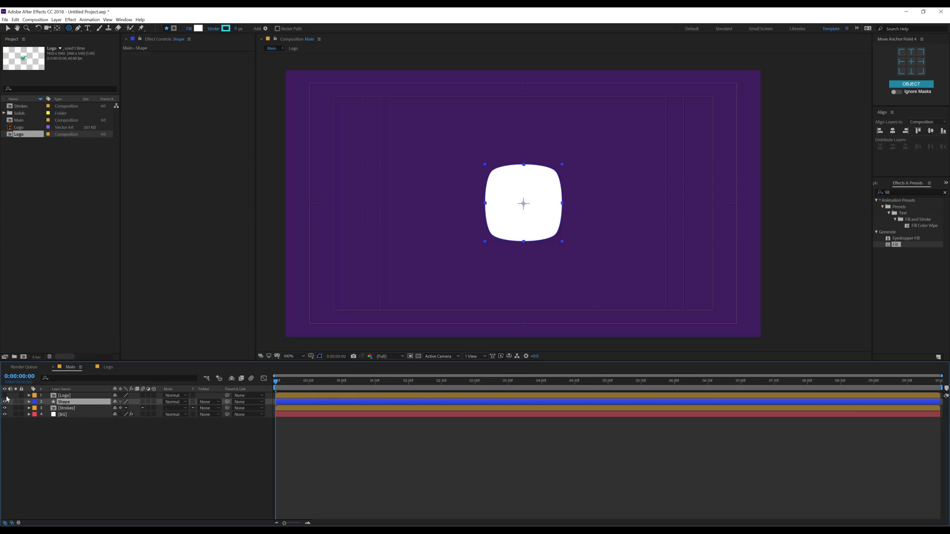
Step: Nudge the logo into place and centre it horizontally in the composition
key("ctrl+Up")
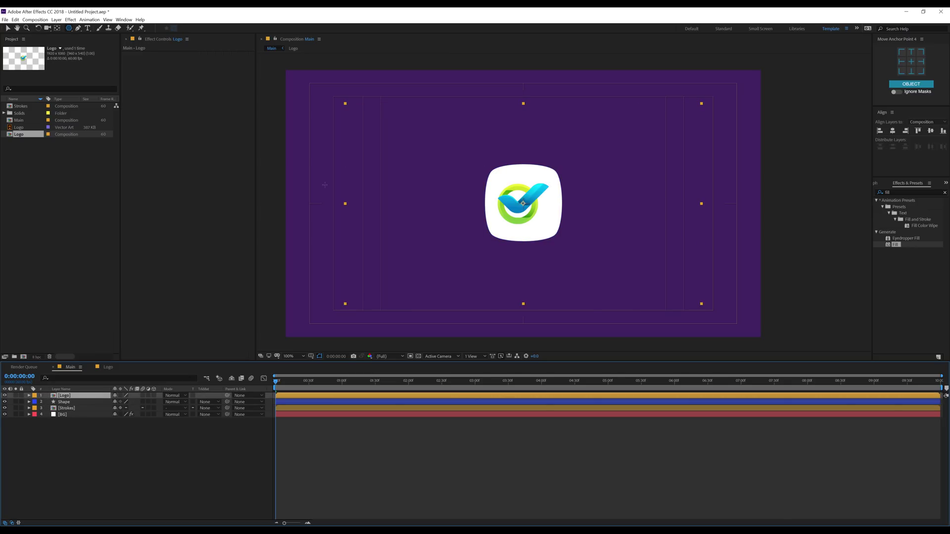
left_click(8, 28)
scroll(589, 236, "up", 1)
left_click(486, 208)
left_click_drag(487, 209, 487, 206)
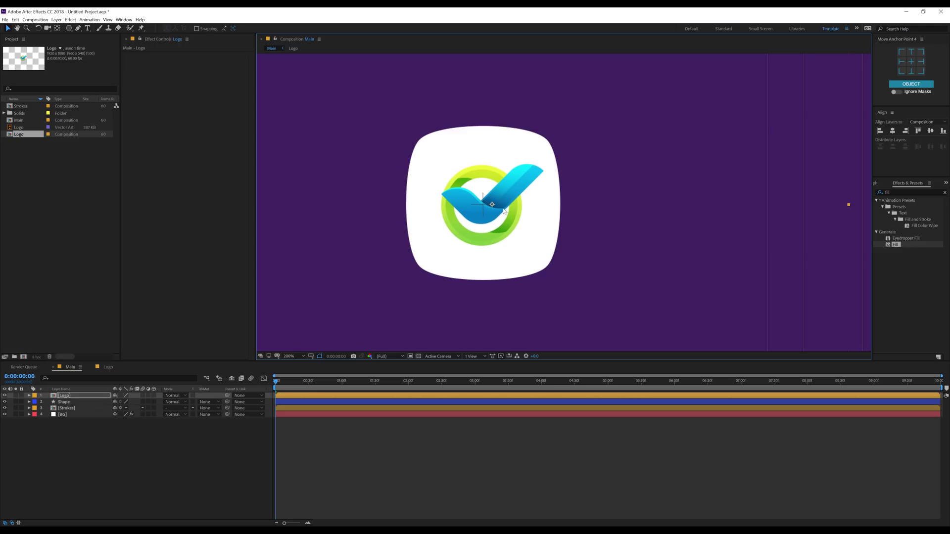
scroll(504, 211, "down", 1)
left_click(233, 417)
left_click(533, 203)
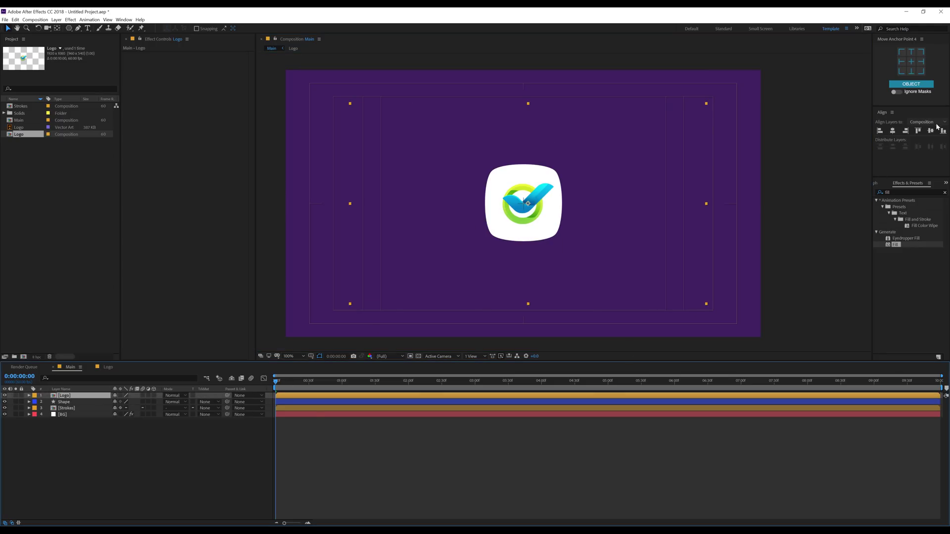
left_click(893, 131)
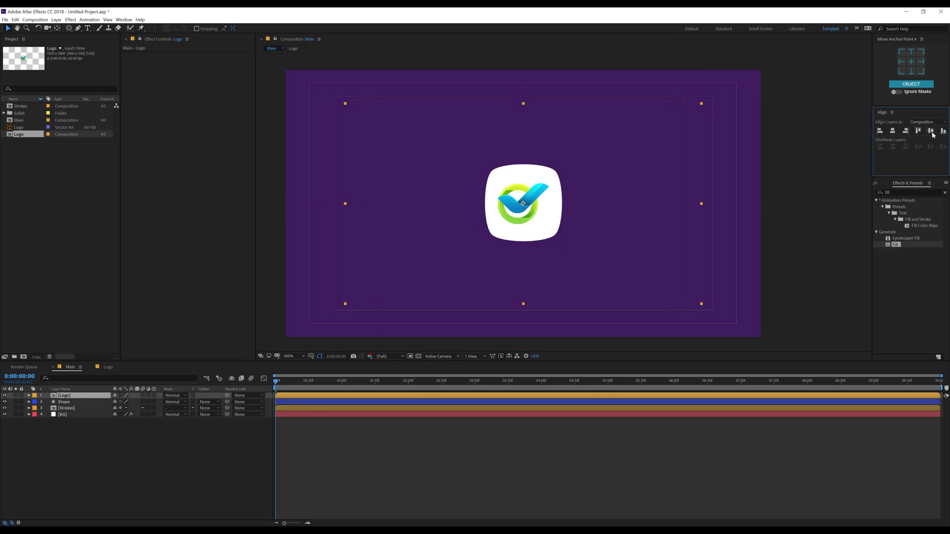
Step: Shift the logo slightly right inside the Logo precomp, then return to Main
double_click(536, 203)
left_click_drag(561, 208, 569, 209)
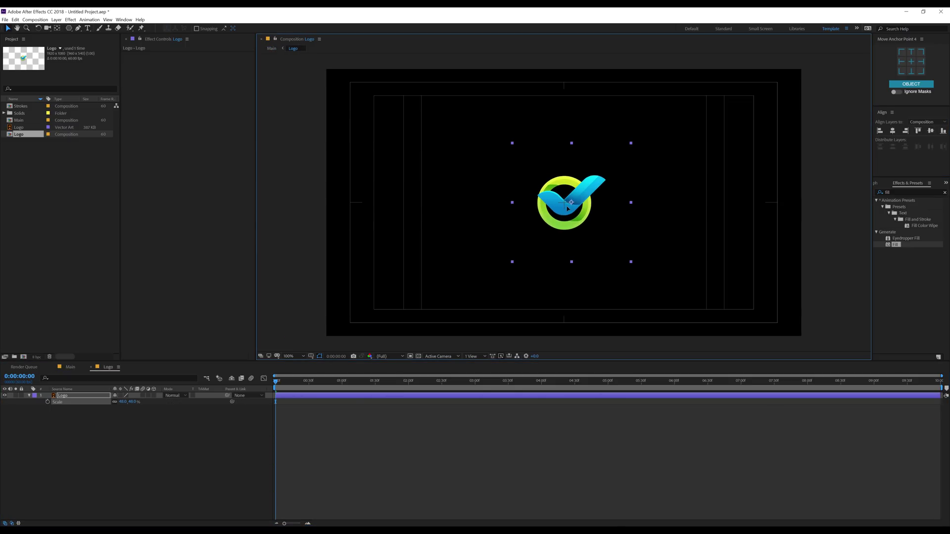
left_click(68, 367)
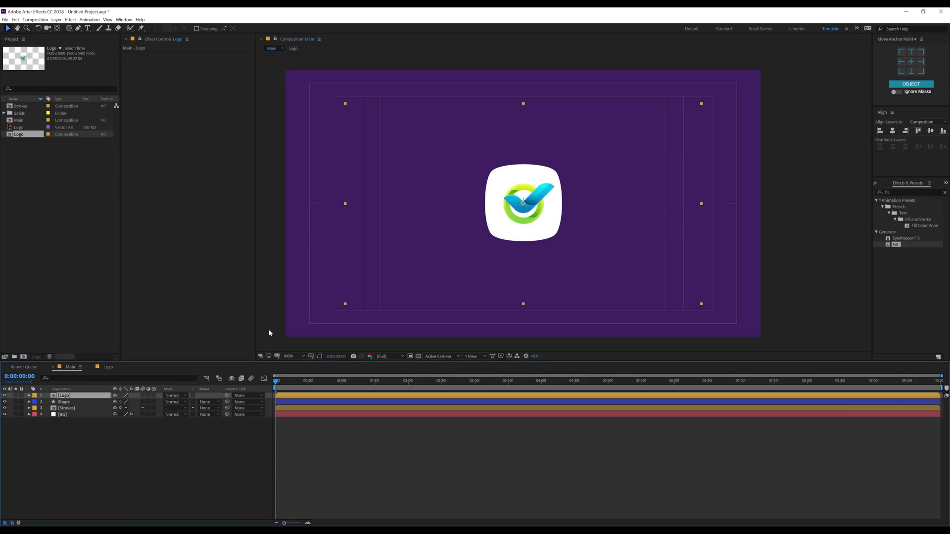
left_click(108, 367)
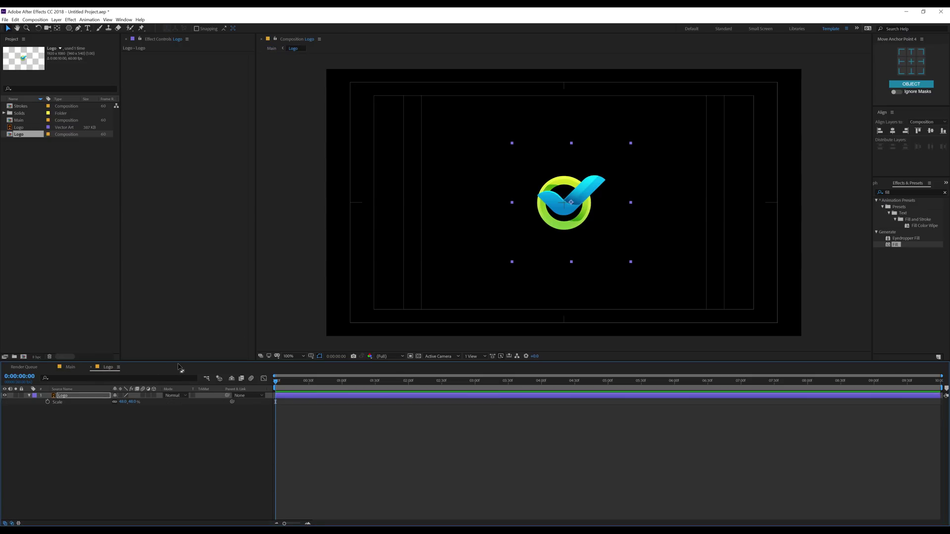
left_click(70, 367)
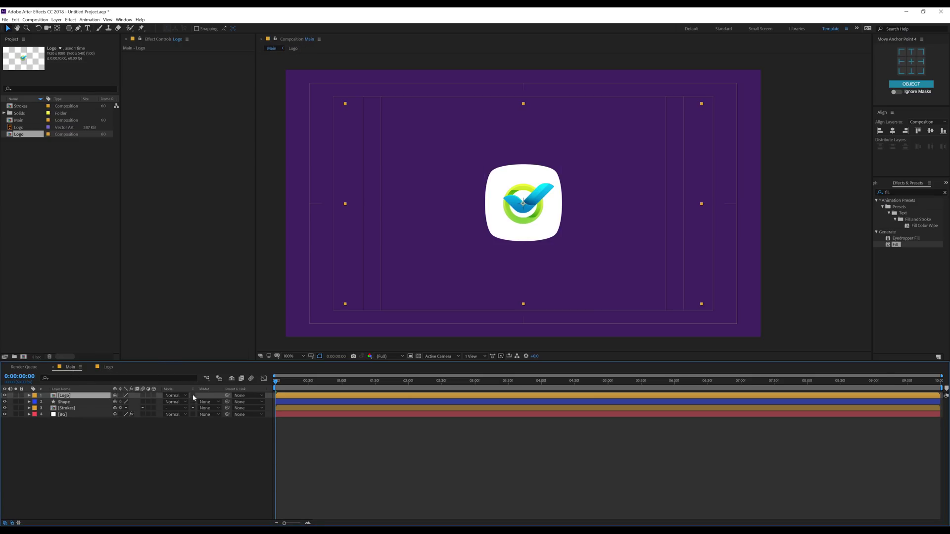
left_click(154, 444)
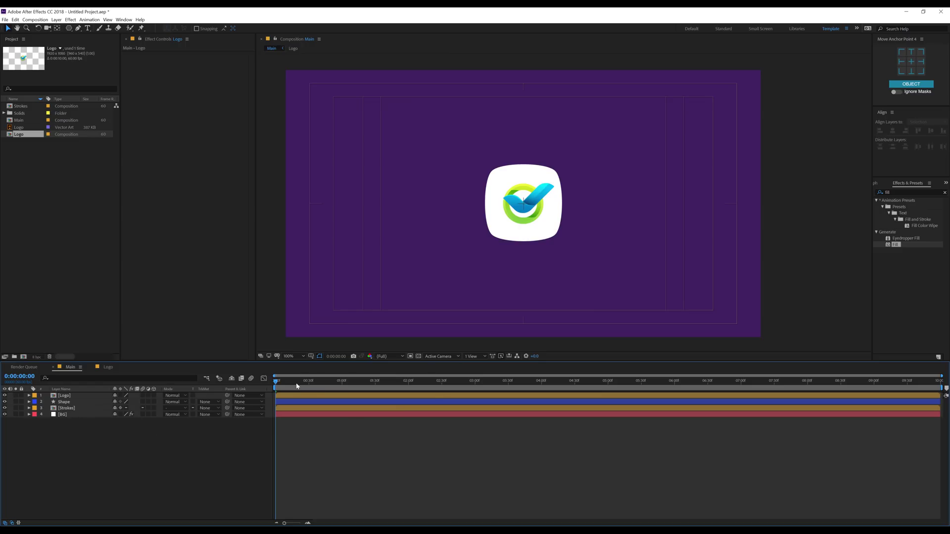
Step: Slide the Strokes and badge Shape layers so both start at one second
left_click_drag(303, 388, 343, 388)
left_click(394, 408)
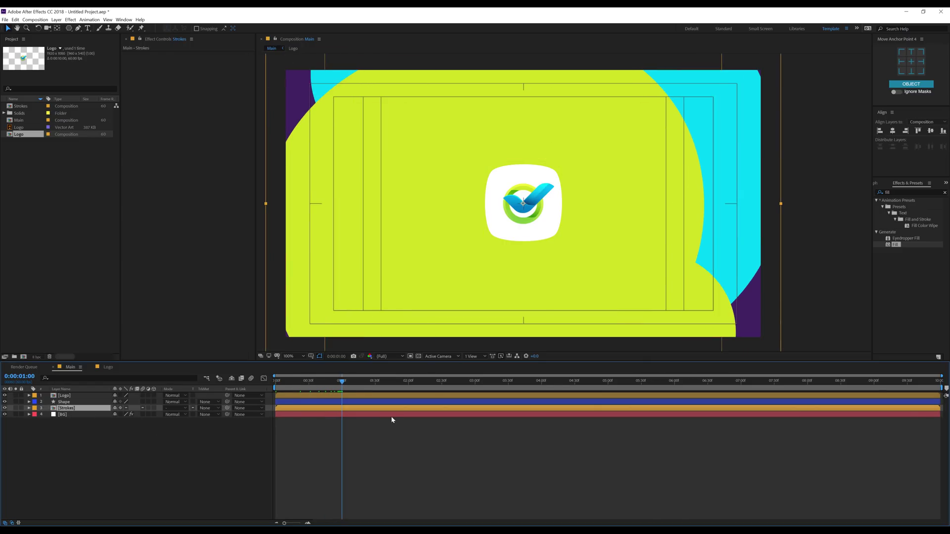
left_click_drag(284, 409, 352, 412)
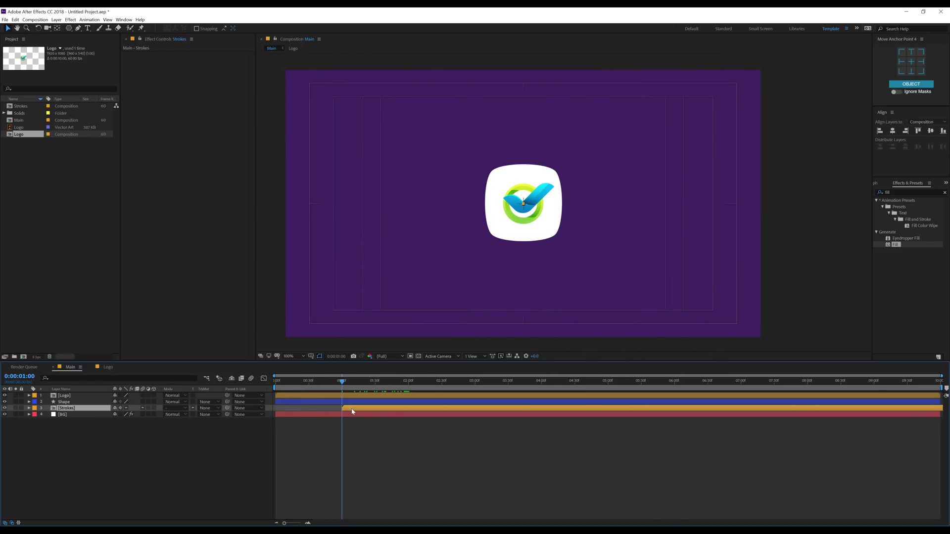
left_click(294, 401)
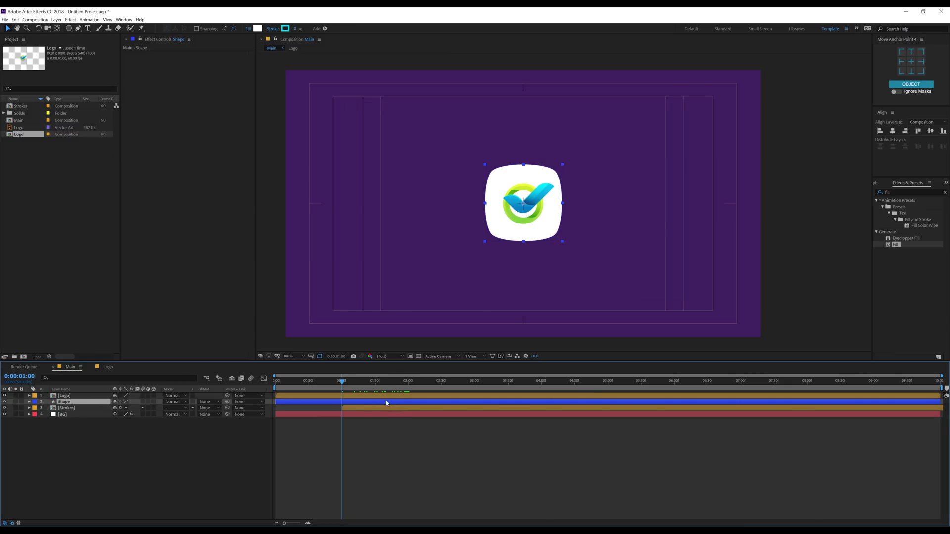
left_click_drag(310, 401, 368, 406)
Step: Keyframe the badge Shape layer's Scale from 0% at 1:00 to 100% at 1:20 with Easy Ease
key("s")
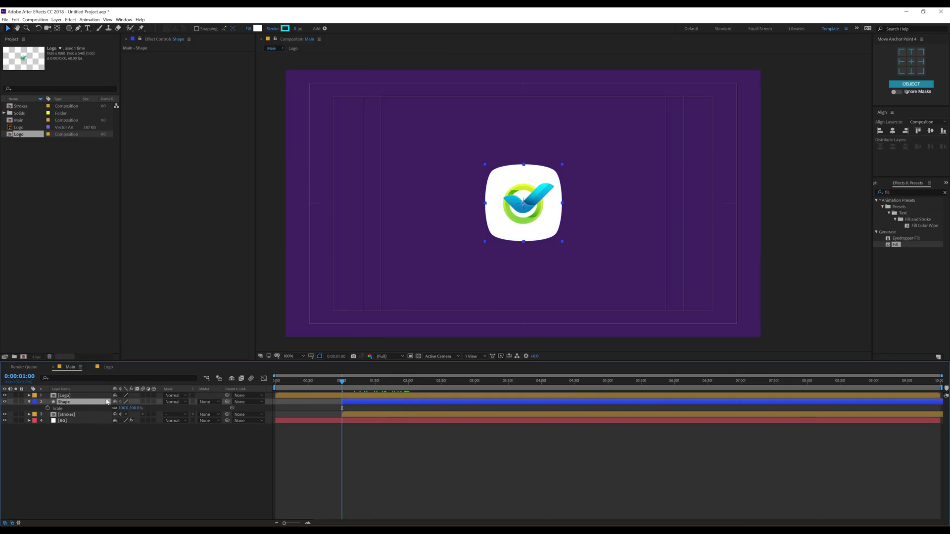
left_click_drag(346, 385, 365, 387)
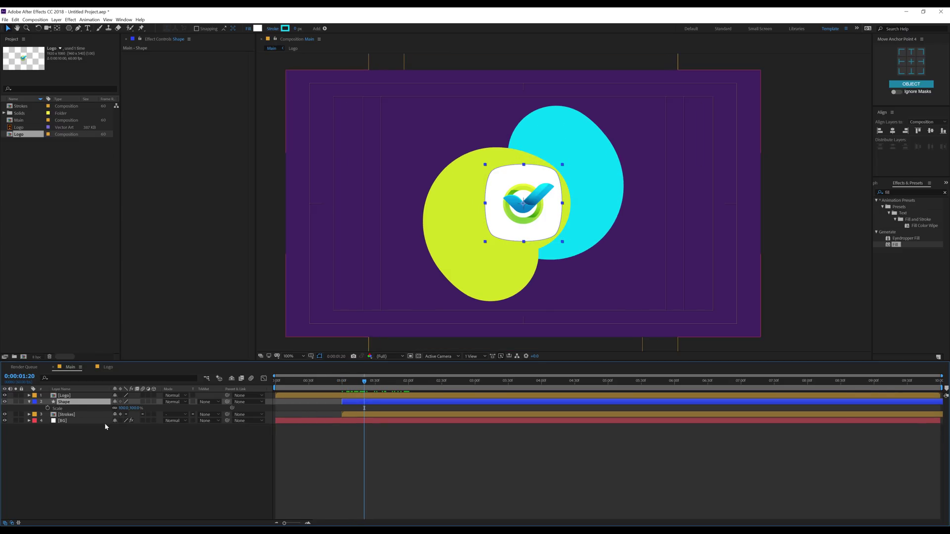
left_click(47, 408)
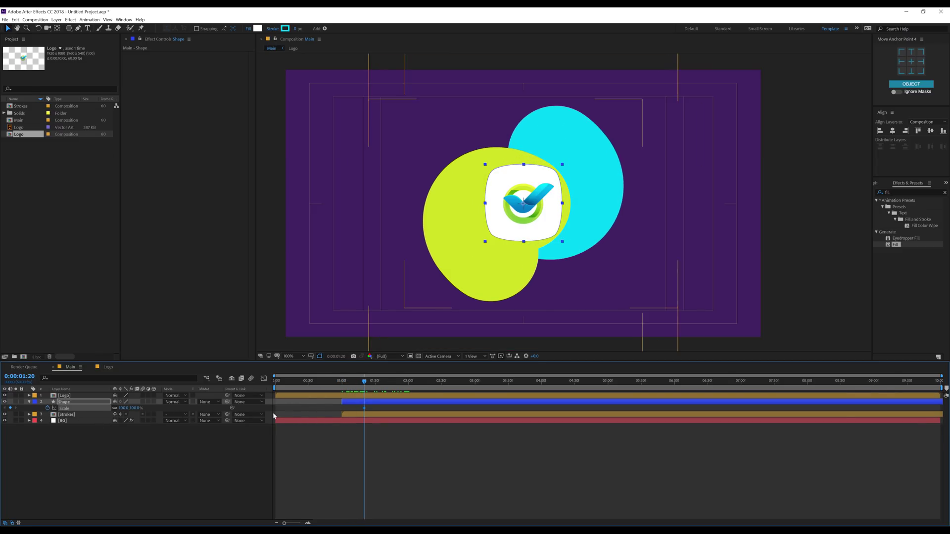
left_click(352, 385)
left_click_drag(352, 384, 342, 385)
left_click(136, 408)
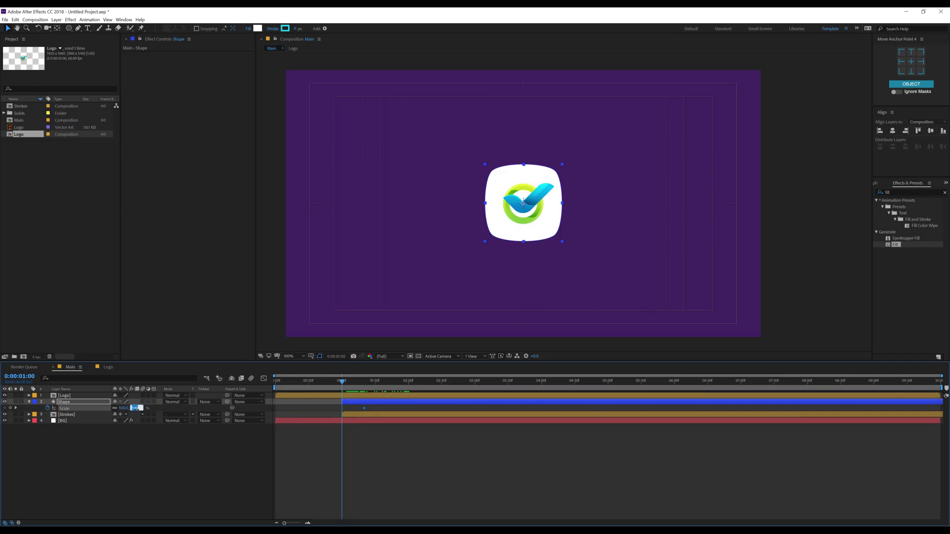
type("0")
key("Return")
left_click_drag(345, 385, 367, 385)
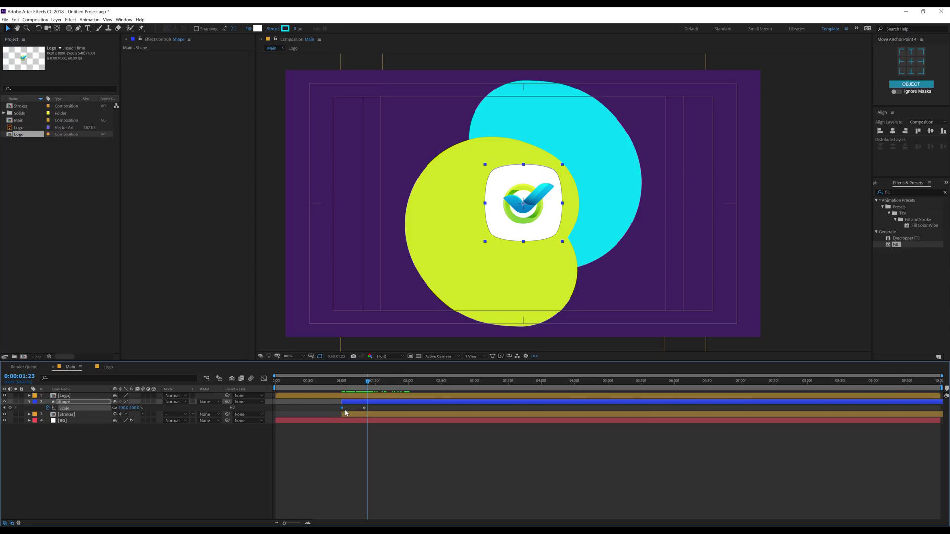
key("F9")
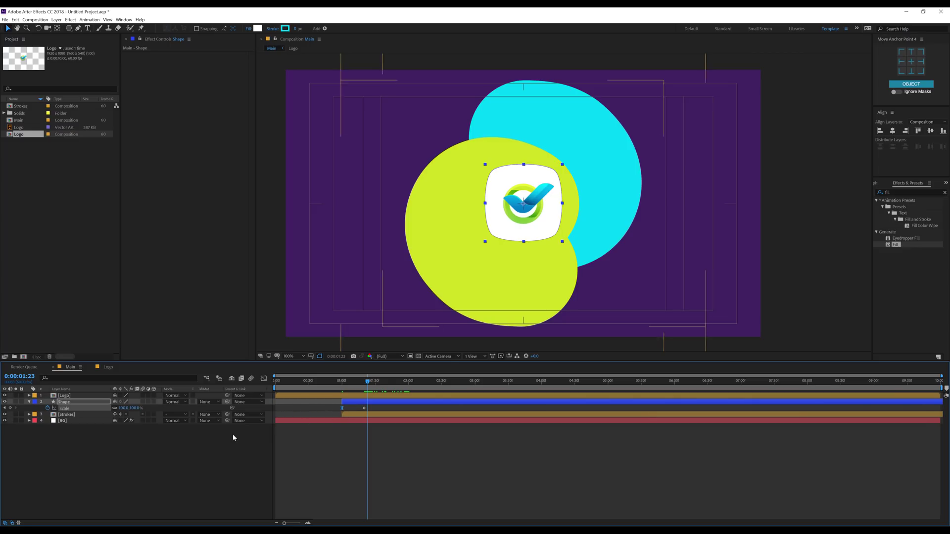
key("alt+Tab")
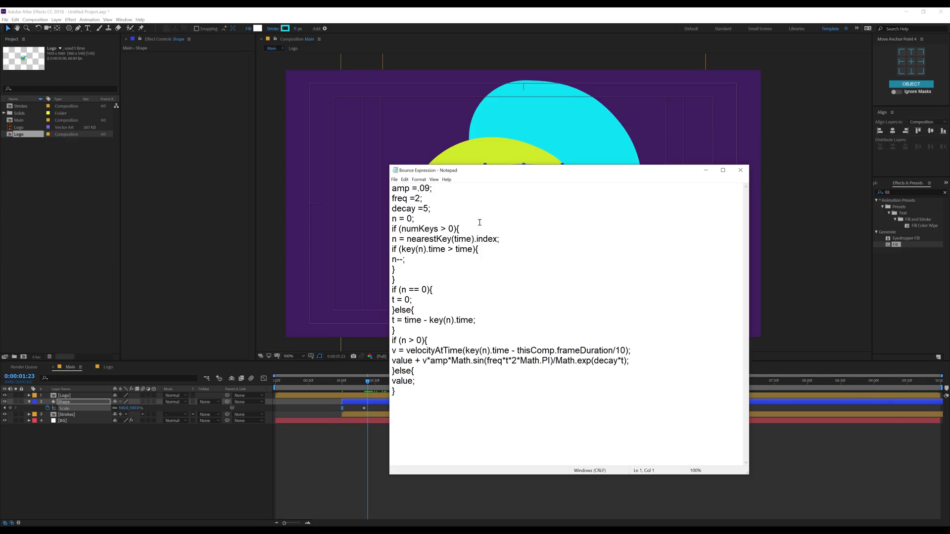
Step: Copy the whole bounce expression from Notepad and select the white badge Shape layer in After Effects
left_click(482, 213)
key("ctrl+a")
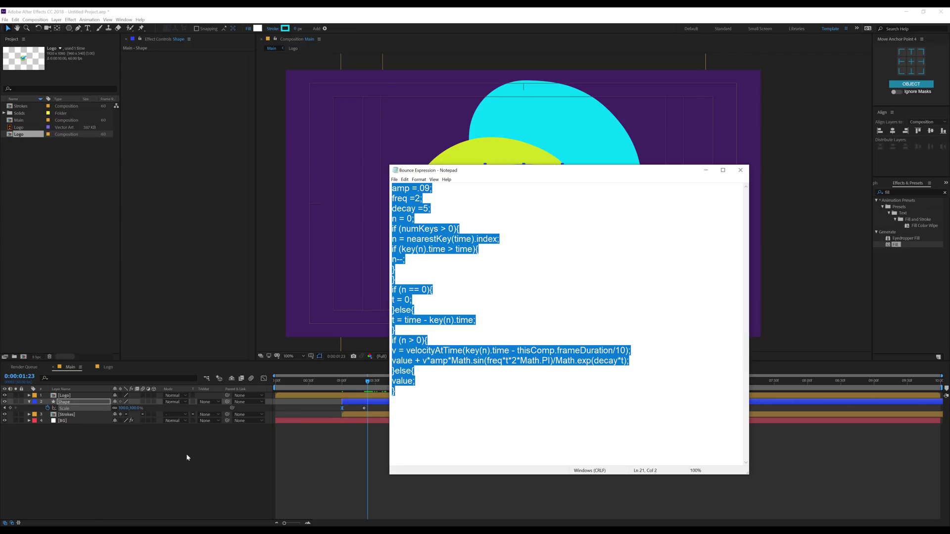
left_click(129, 458)
left_click(64, 402)
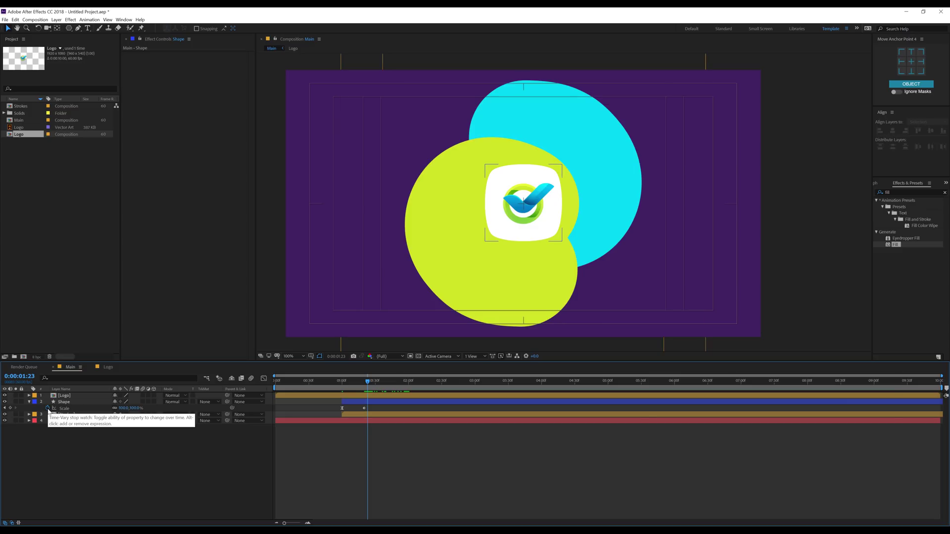
Step: Paste the bounce expression onto the badge Shape layer's Scale property
left_click(47, 408, "alt")
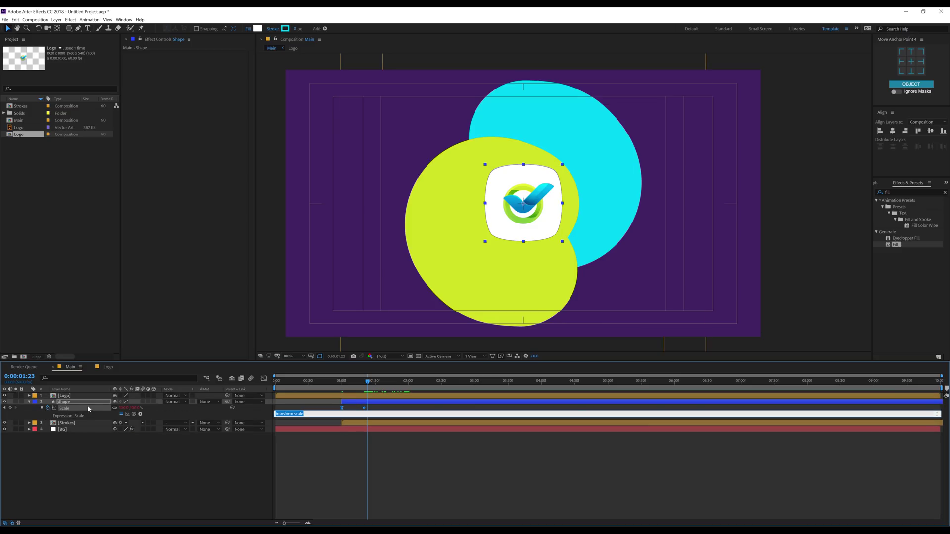
key("ctrl+v")
left_click(395, 399)
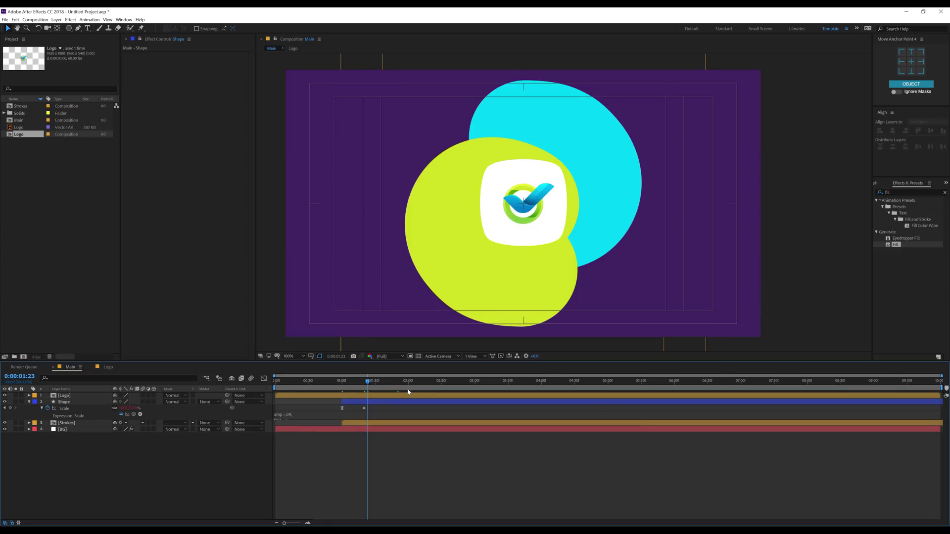
Step: Preview the badge popping in with a bounce around one second
left_click(341, 381)
key("space")
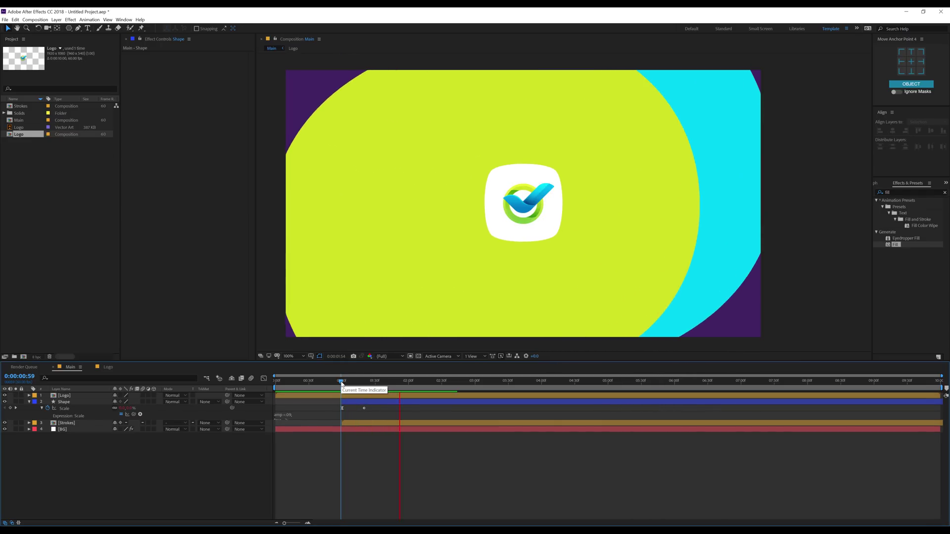
key("space")
key("space")
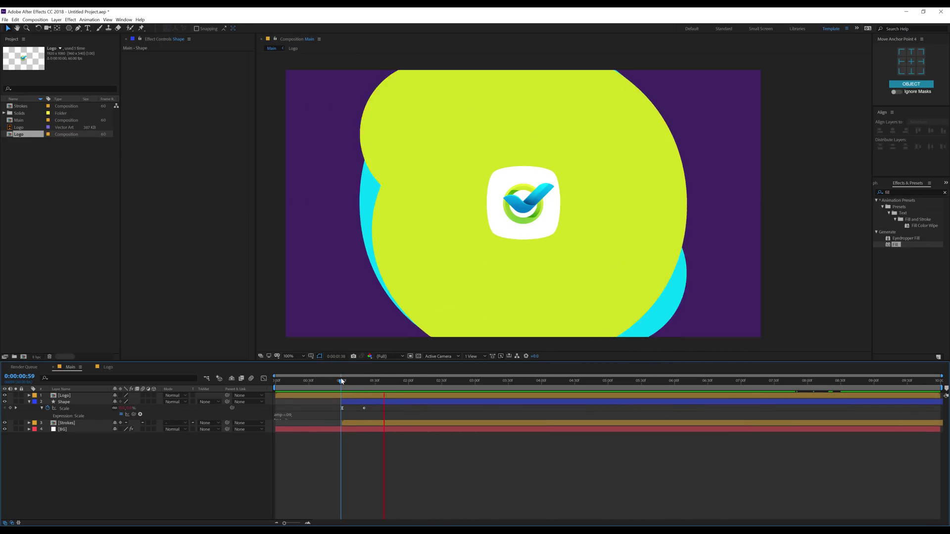
key("space")
key("Page_Down")
left_click(29, 402)
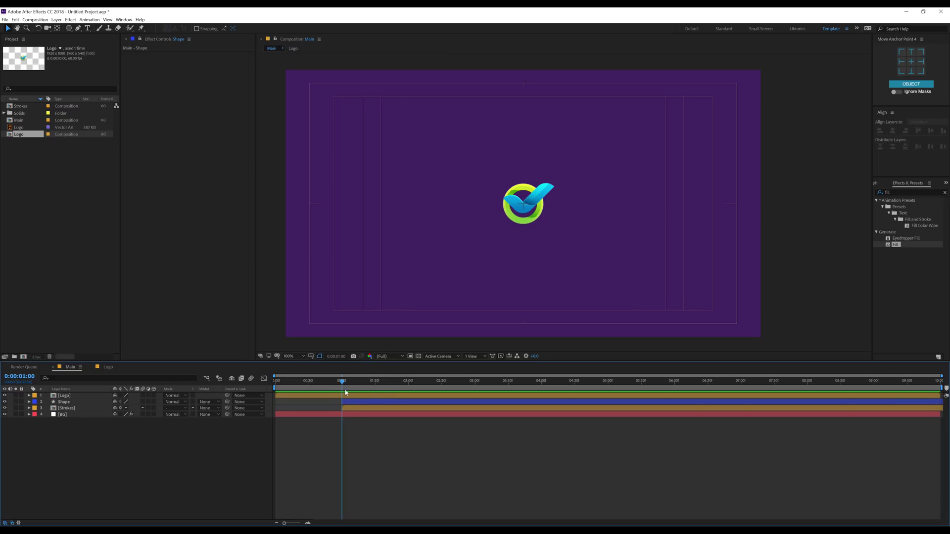
Step: Slide the Logo layer to start near one second, matching the badge's Scale keyframes
left_click_drag(318, 396, 381, 401)
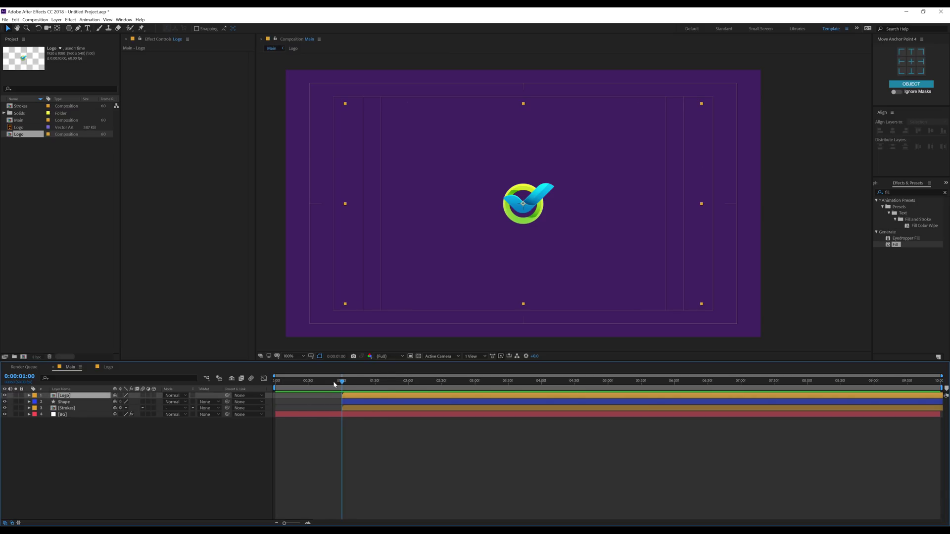
left_click(352, 403)
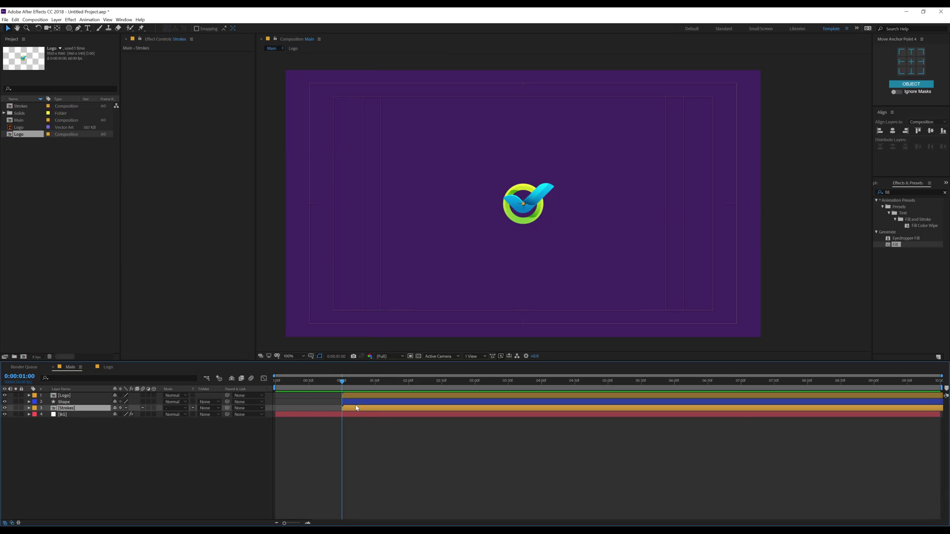
key("alt+shift+s")
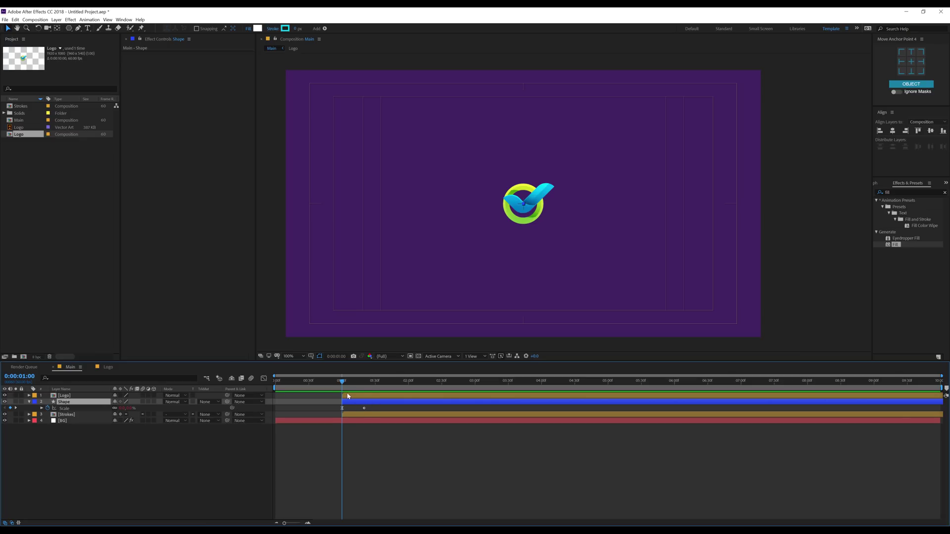
left_click(361, 386)
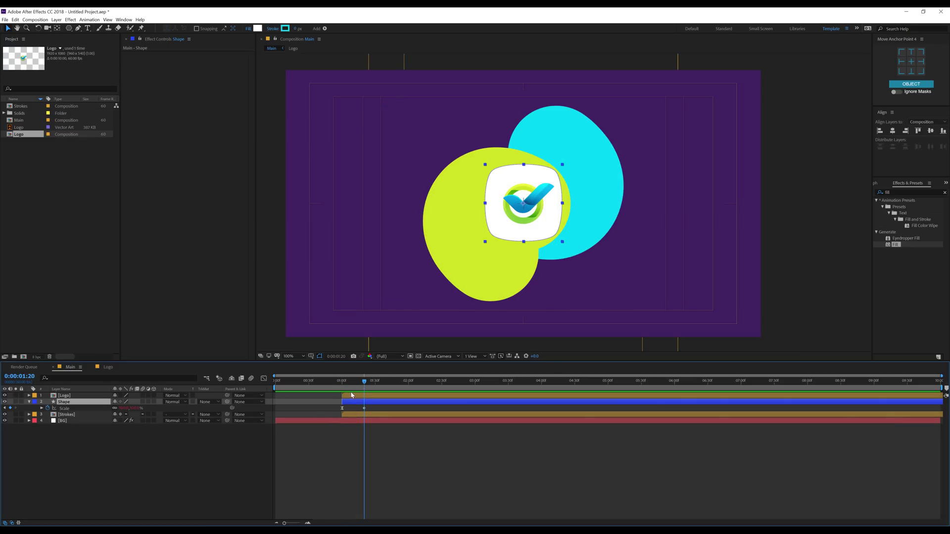
Step: Keyframe the Logo's Scale from 0% at 1:00 to 75% at 1:20, eased, and start an expression
left_click(64, 396)
key("s")
left_click(48, 402)
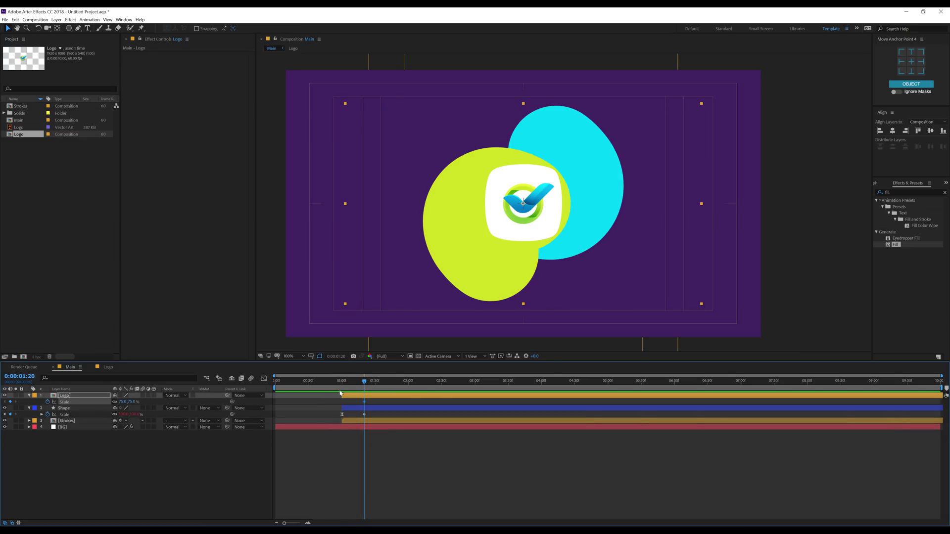
left_click_drag(352, 386, 342, 386)
left_click(135, 401)
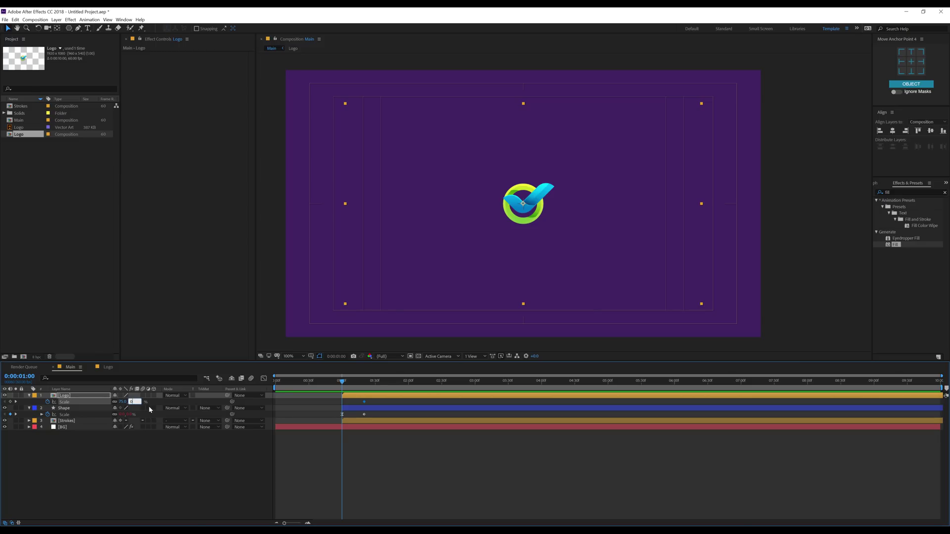
key("Return")
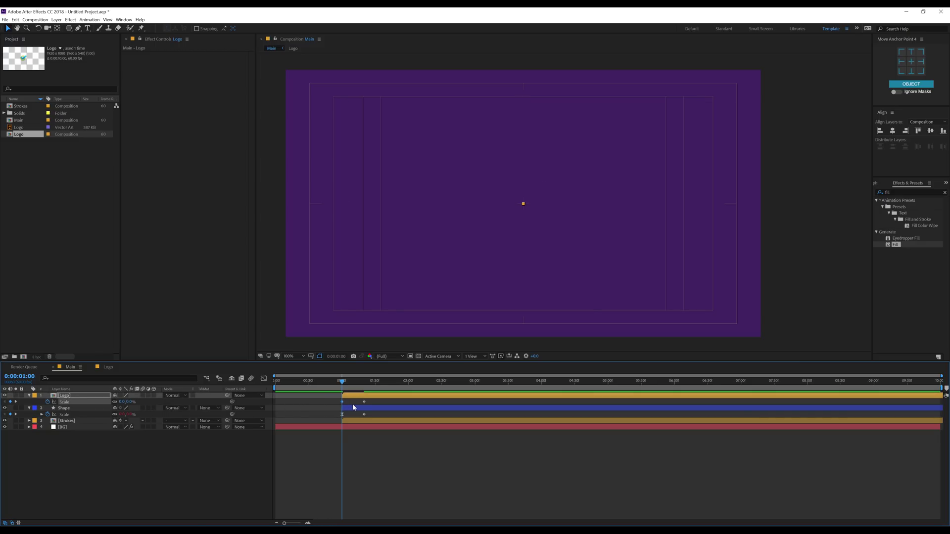
key("F9")
left_click(47, 402, "alt")
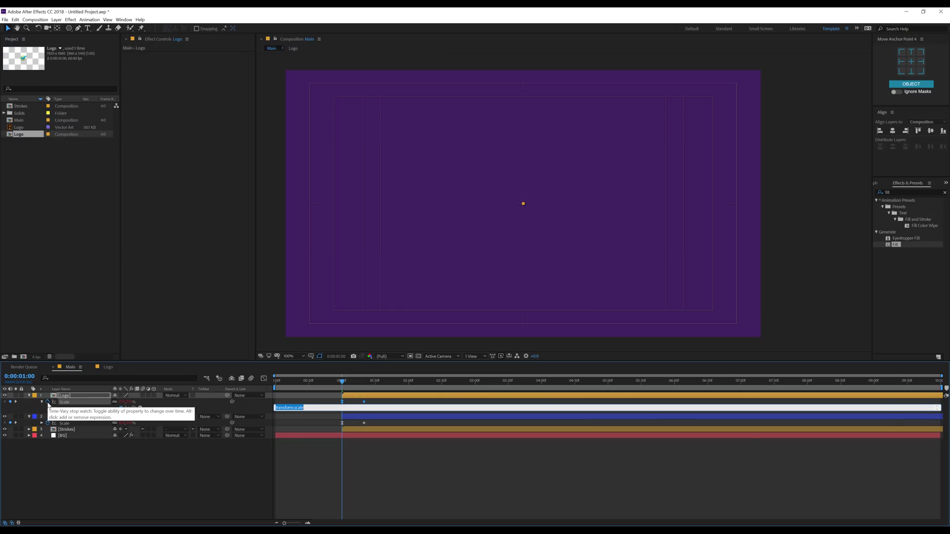
Step: Paste the bounce expression into the Logo's Scale and start the layer a few frames later
key("ctrl+v")
left_click(331, 449)
left_click_drag(351, 397, 362, 398)
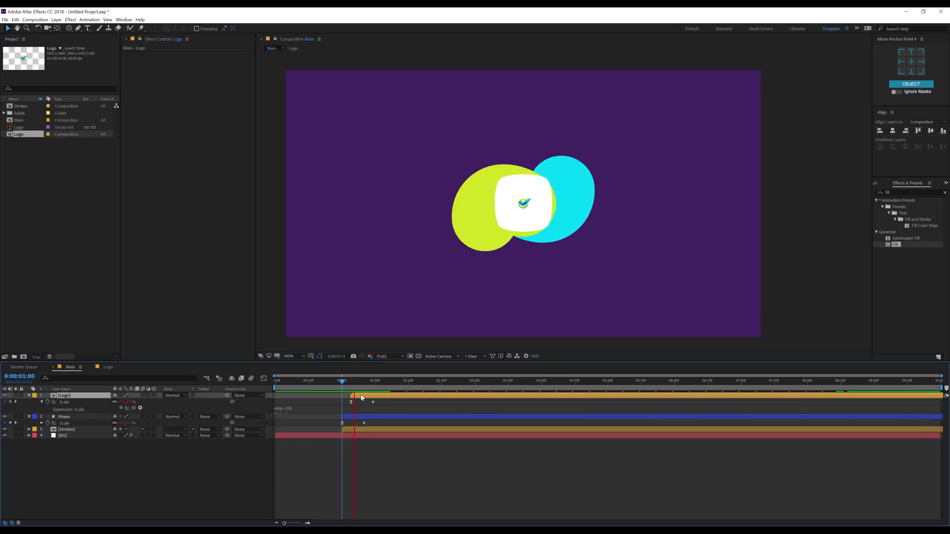
Step: Preview the logo's bounce, then collapse all layer properties and deselect
left_click(343, 382)
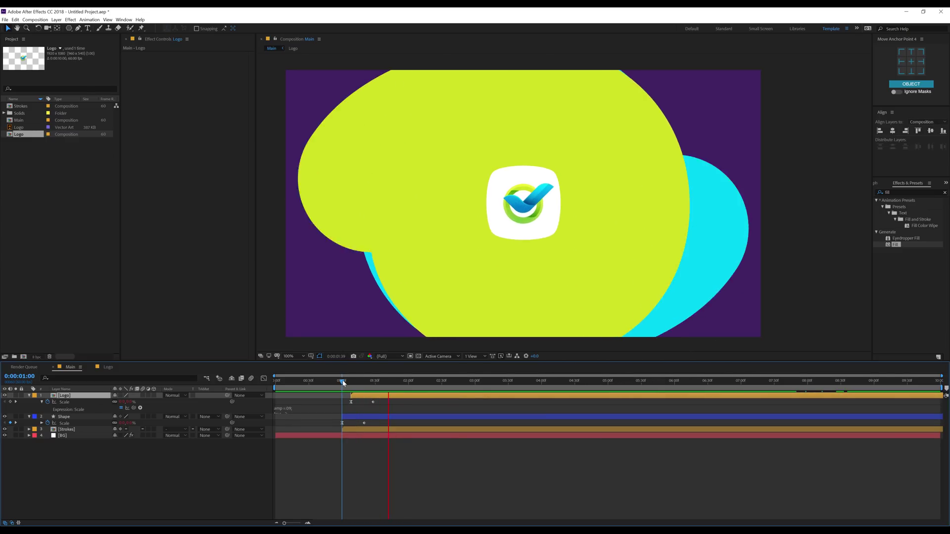
key("space")
key("space")
left_click(389, 385)
left_click_drag(389, 387, 365, 384)
left_click(188, 465)
left_click(26, 401)
key("u")
left_click(85, 456)
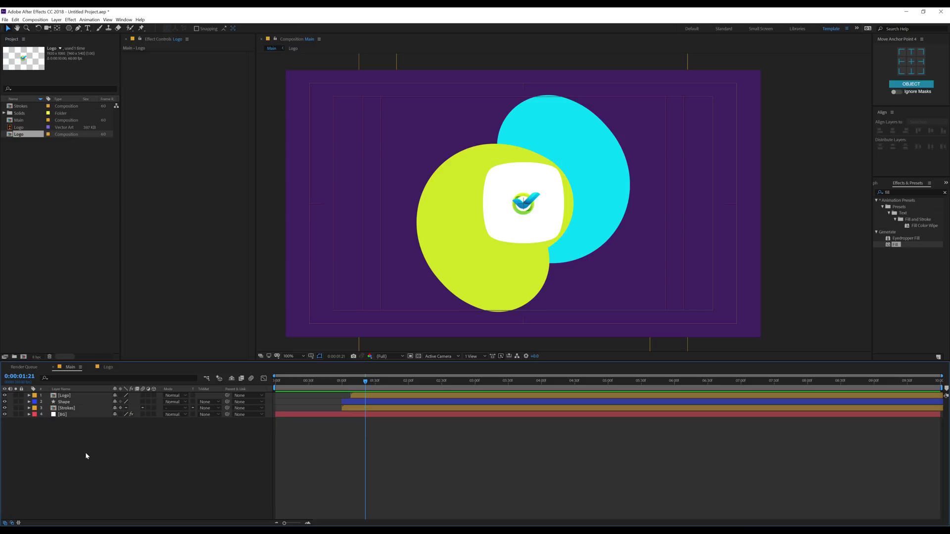
Step: Draw a white ellipse and align it to the composition's horizontal and vertical centre
mouse_move(338, 383)
left_mouse_down()
mouse_move(318, 381)
mouse_move(341, 381)
left_mouse_up()
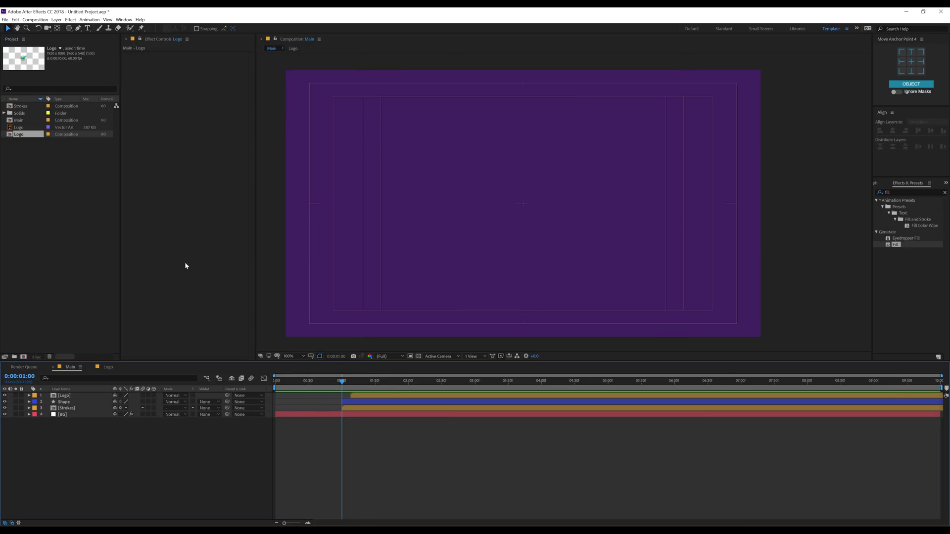
mouse_move(69, 29)
left_mouse_down()
mouse_move(104, 32)
mouse_move(102, 44)
left_mouse_up()
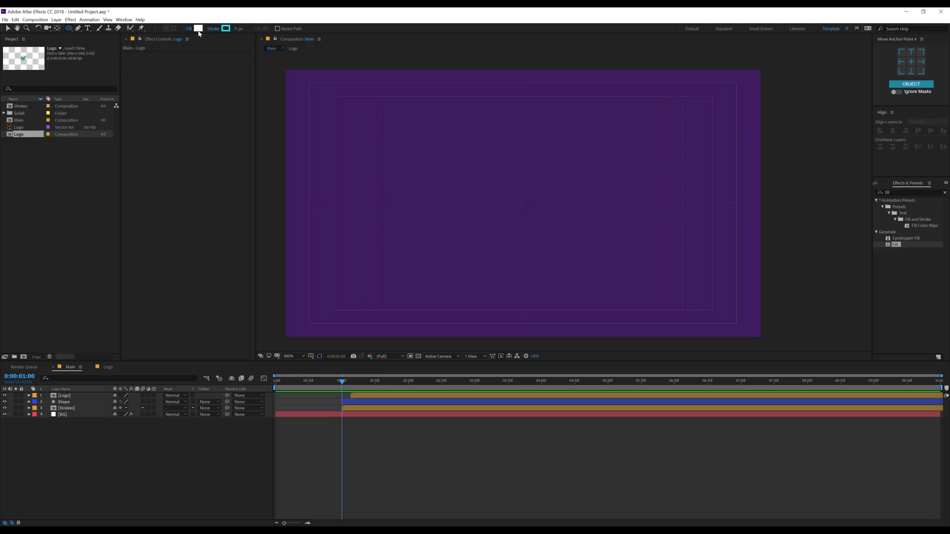
left_click_drag(525, 204, 549, 228)
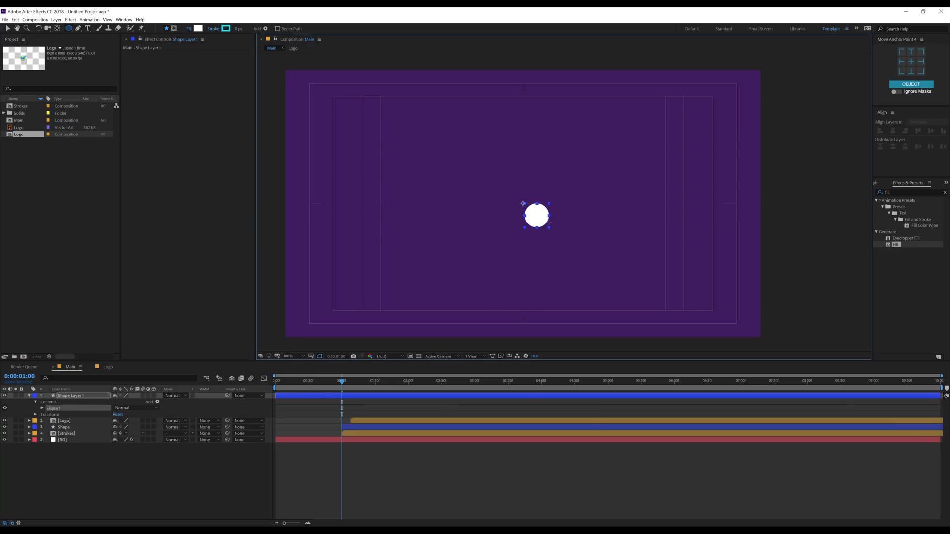
left_click(9, 29)
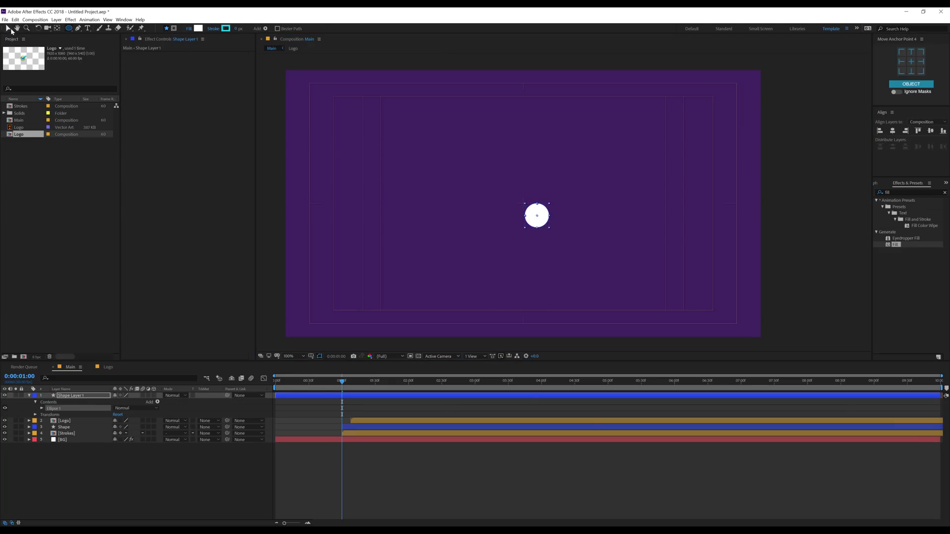
left_click(892, 130)
left_click(931, 131)
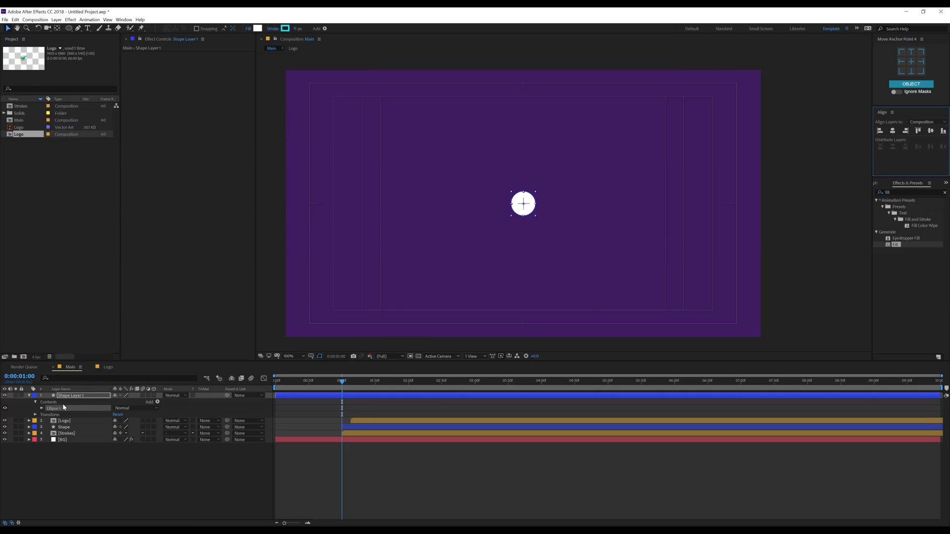
Step: Set the circle's Ellipse Path 1 Size to 35 x 35 px
left_click(44, 411)
left_click(42, 409)
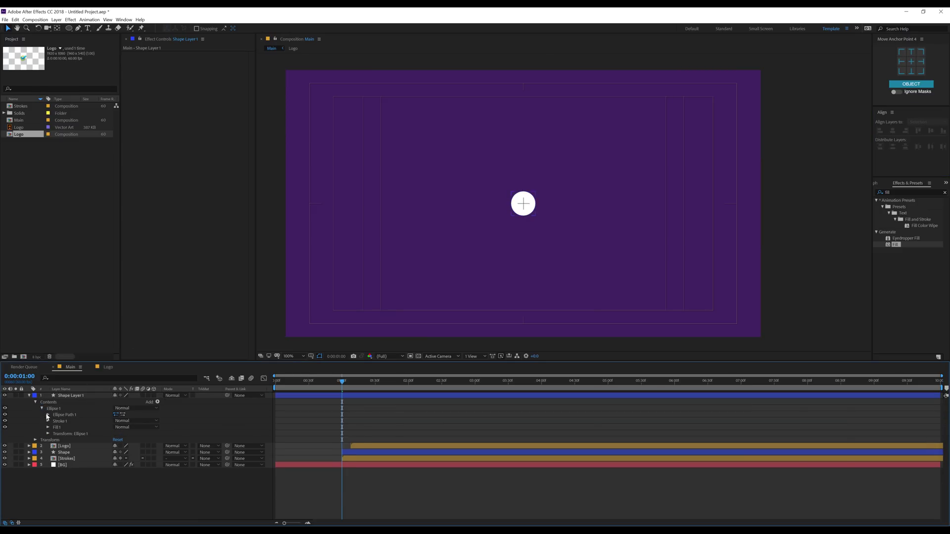
left_click(48, 414)
left_click_drag(132, 424, 127, 427)
left_click(131, 421)
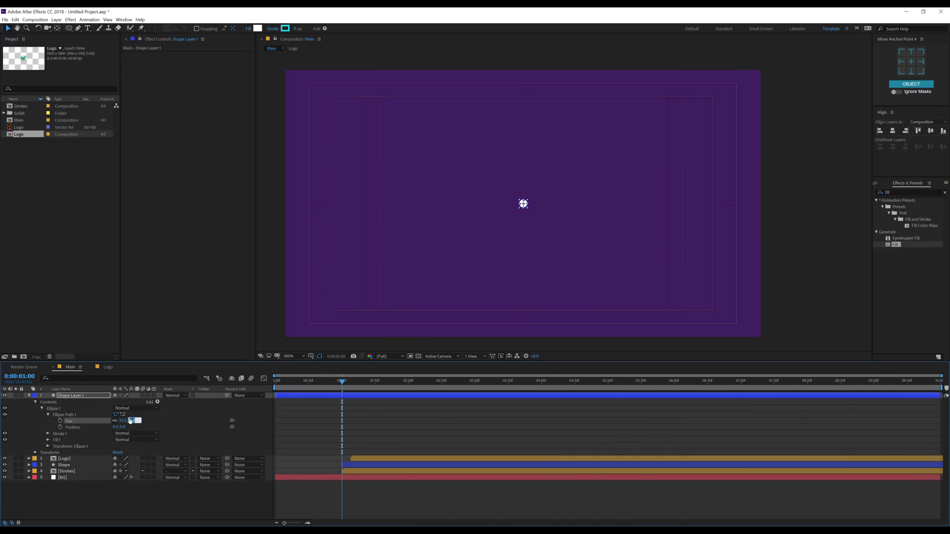
left_click(180, 435)
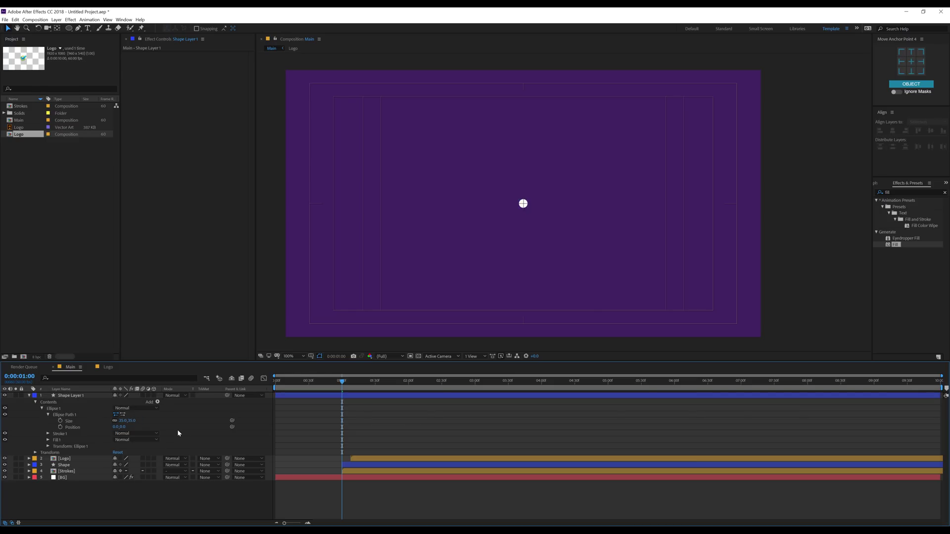
left_click(29, 396)
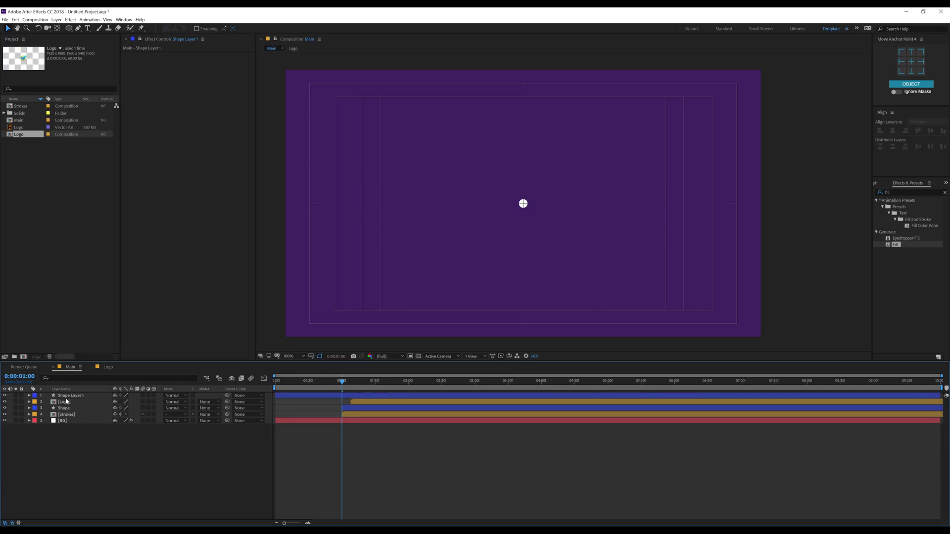
left_click(70, 396)
Step: Rename the circle layer to Dot_01
key("Return")
type("Do")
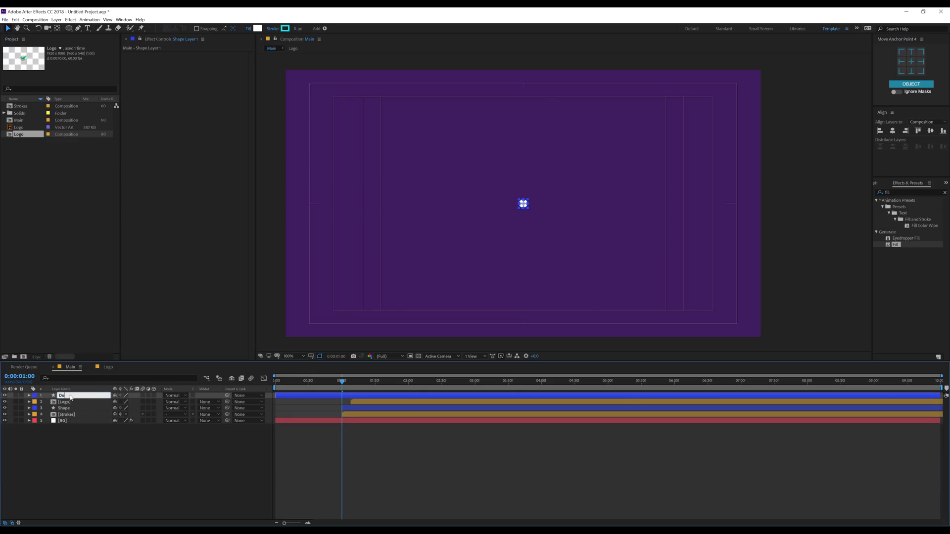
key("Return")
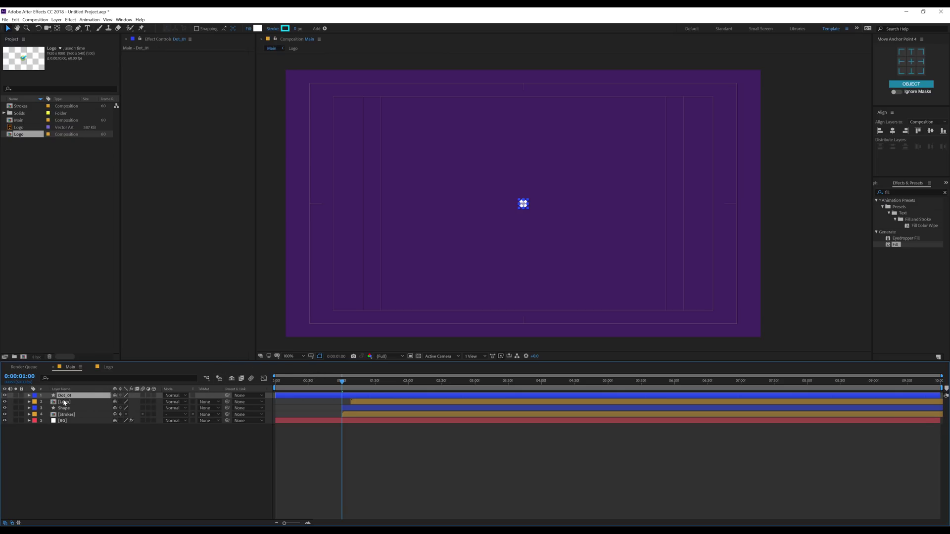
Step: Keyframe Dot_01's Position from 960,1101 at 0:30 to the centre at 1:00, eased
key("p")
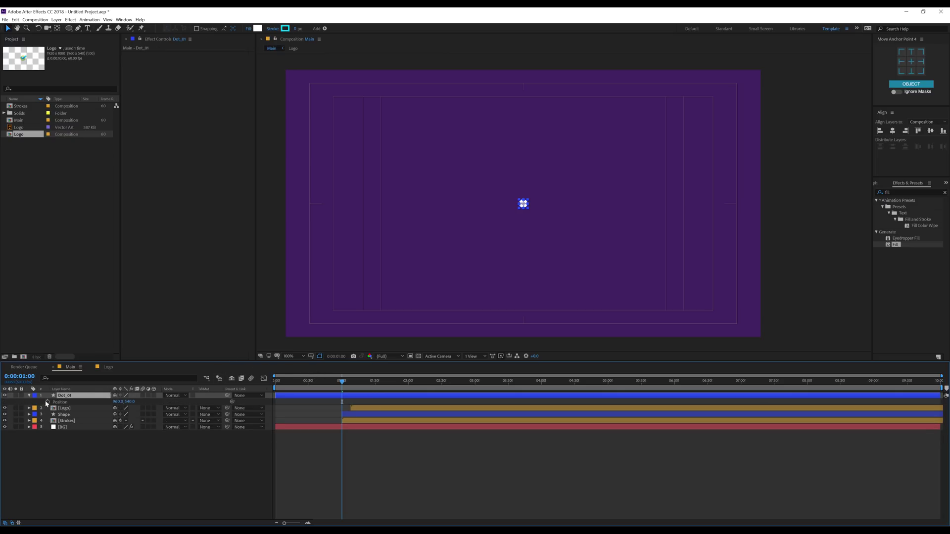
left_click(48, 401)
left_click_drag(341, 380, 309, 384)
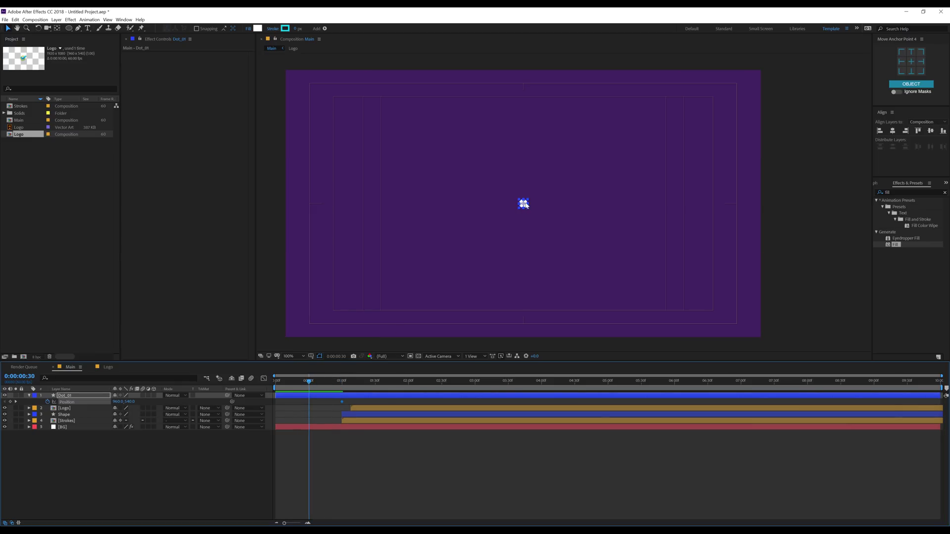
left_click_drag(524, 204, 520, 342)
left_click_drag(303, 402, 369, 411)
key("F9")
Step: In the speed graph, drag Dot_01's Position influence handles so it rushes sharply into the centre keyframe
left_click(262, 381)
right_click(371, 417)
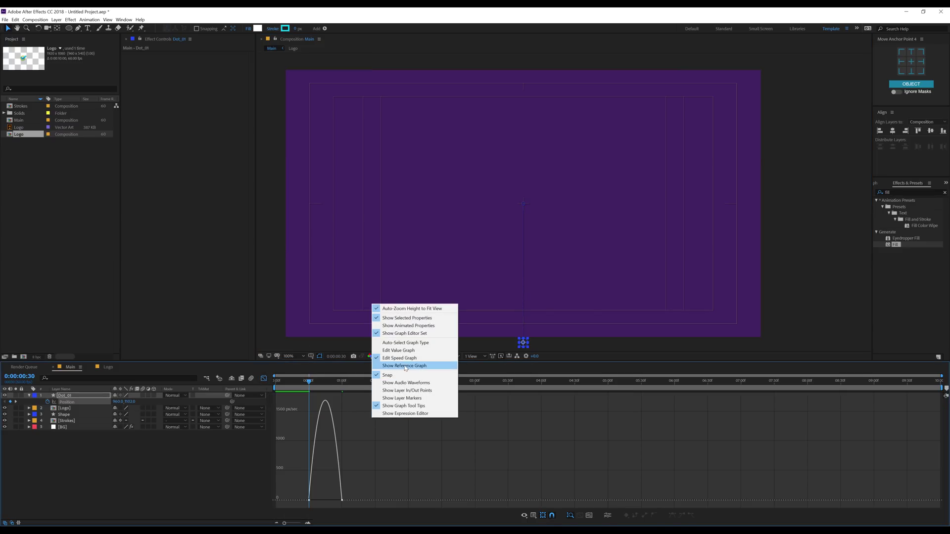
left_click(318, 498)
mouse_move(322, 492)
left_mouse_down()
mouse_move(308, 510)
mouse_move(326, 500)
left_mouse_up()
key("equal")
key("equal")
left_click_drag(427, 502, 441, 500)
key("space")
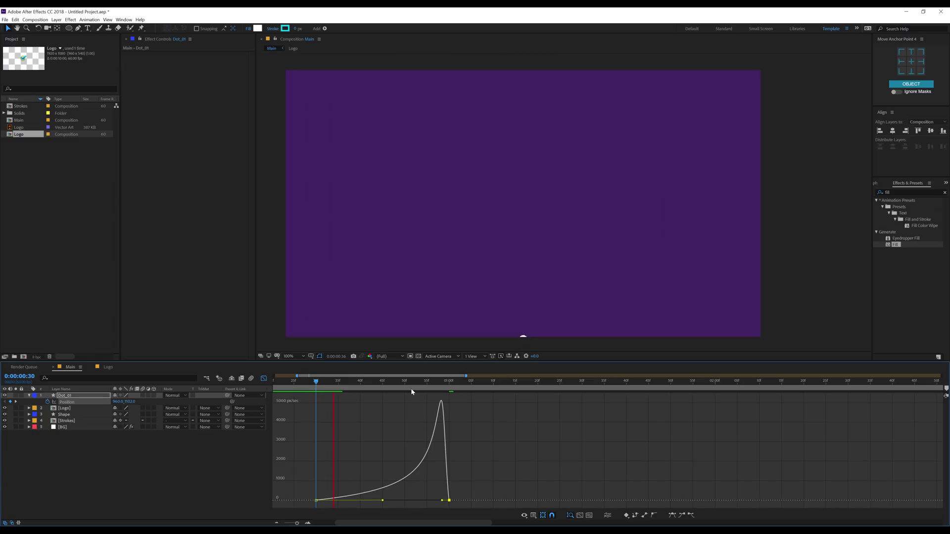
left_click(320, 384)
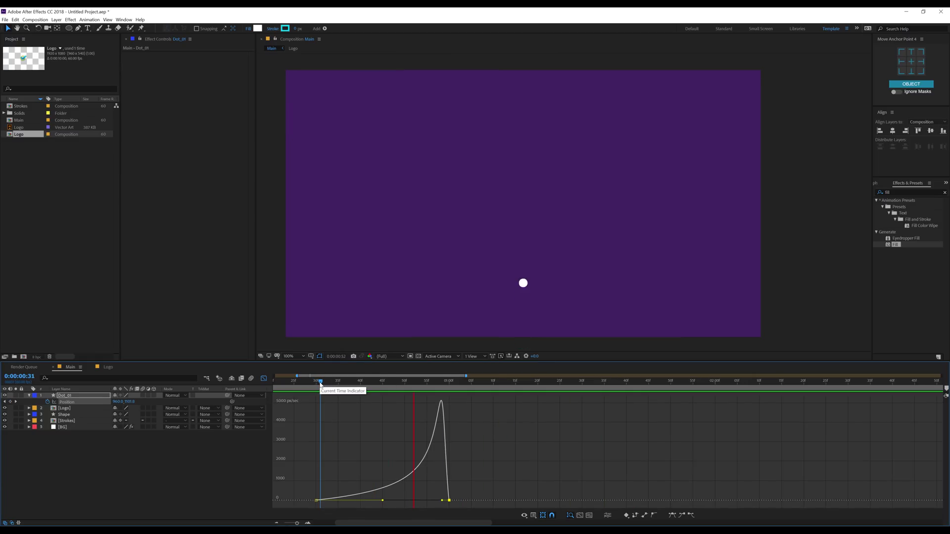
key("space")
key("shift+F3")
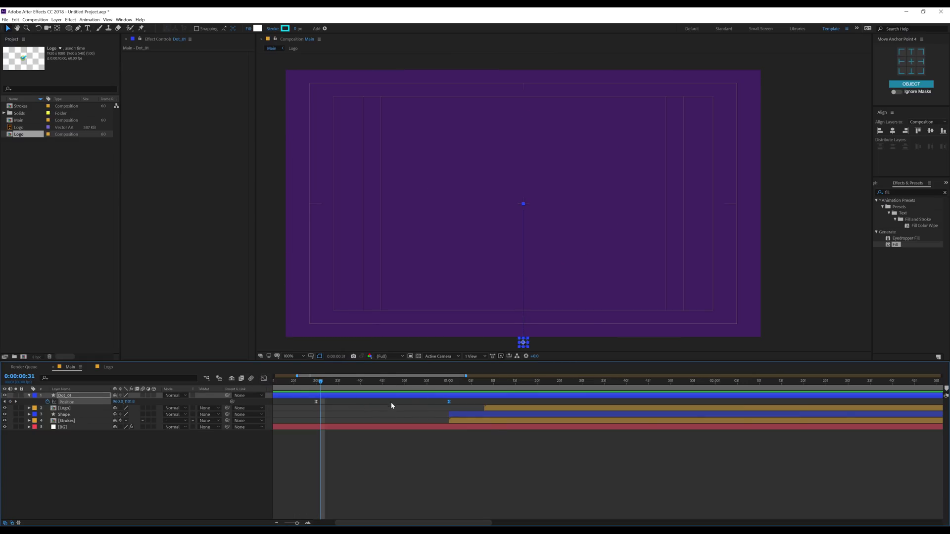
Step: Shift Dot_01's keyframes two frames later and move the layer just above [BG]
left_click_drag(436, 396, 445, 396)
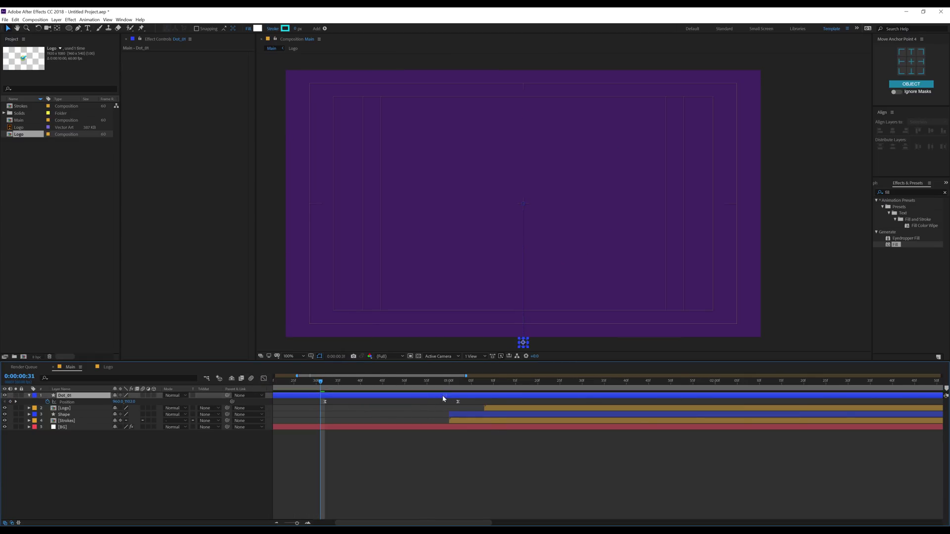
left_click(435, 385)
left_click_drag(73, 398, 77, 424)
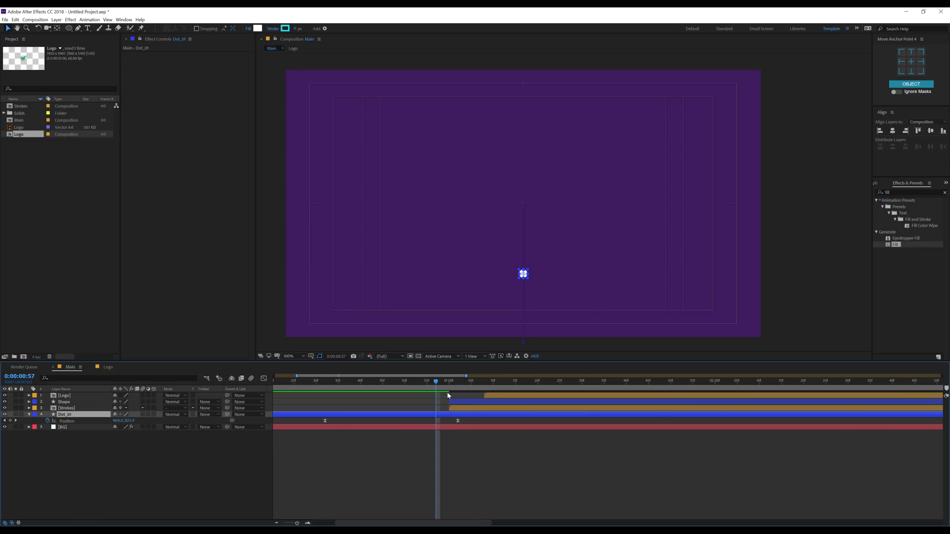
left_click(328, 389)
key("space")
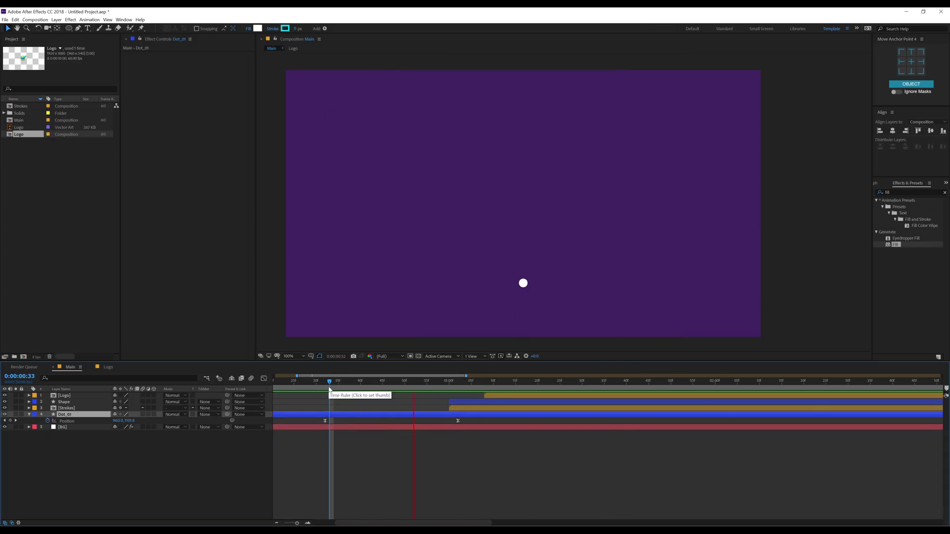
Step: Retime Dot_01's Position keyframes to the playhead so its rise finishes later
left_click_drag(329, 389, 481, 381)
mouse_move(458, 421)
left_mouse_down()
mouse_move(486, 419)
mouse_move(462, 420)
left_mouse_up()
left_click(422, 384)
mouse_move(451, 379)
left_mouse_down()
mouse_move(334, 384)
mouse_move(453, 390)
mouse_move(445, 389)
left_mouse_up()
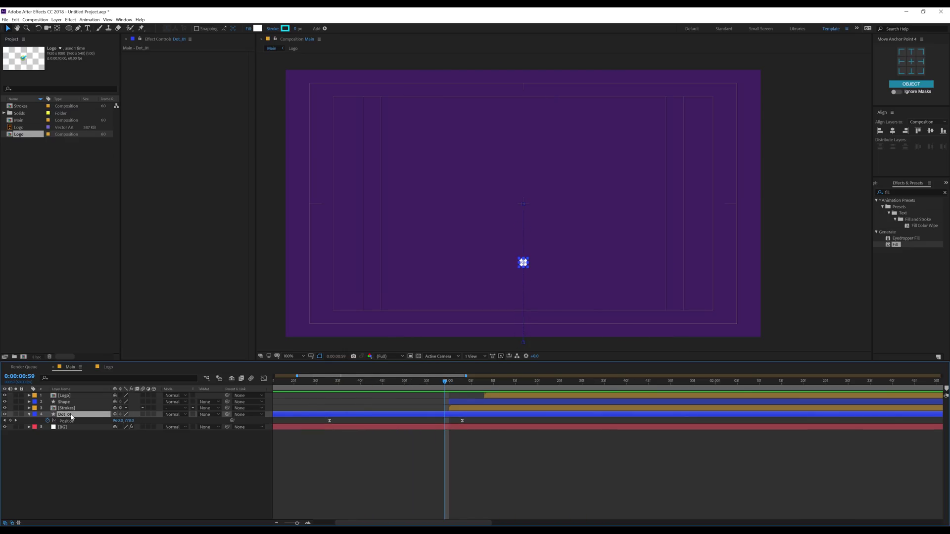
key("s")
left_click_drag(444, 384, 467, 384)
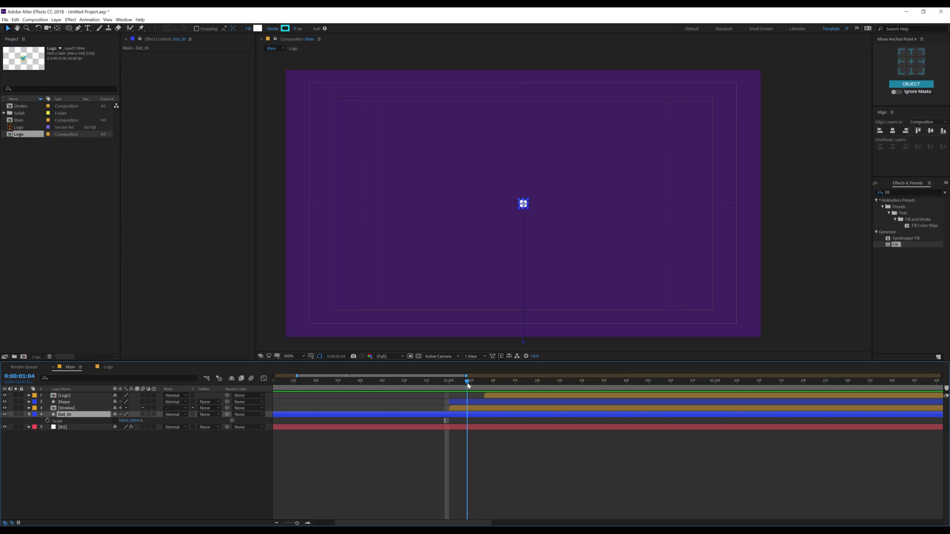
Step: Animate Dot_01's Scale from a 0:33 keyframe to 116,100% at 1:04 with Easy Ease
left_click(48, 421)
left_click_drag(460, 382, 331, 398)
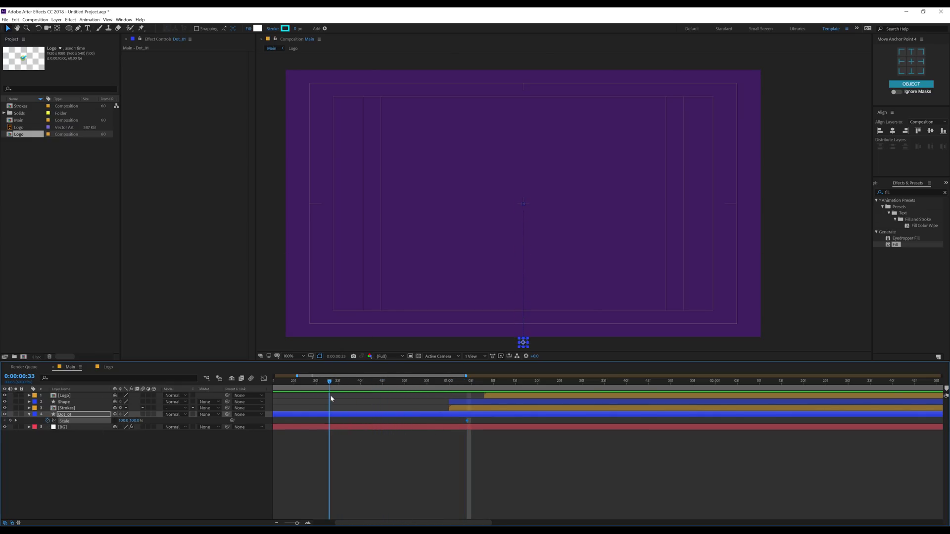
left_click(10, 421)
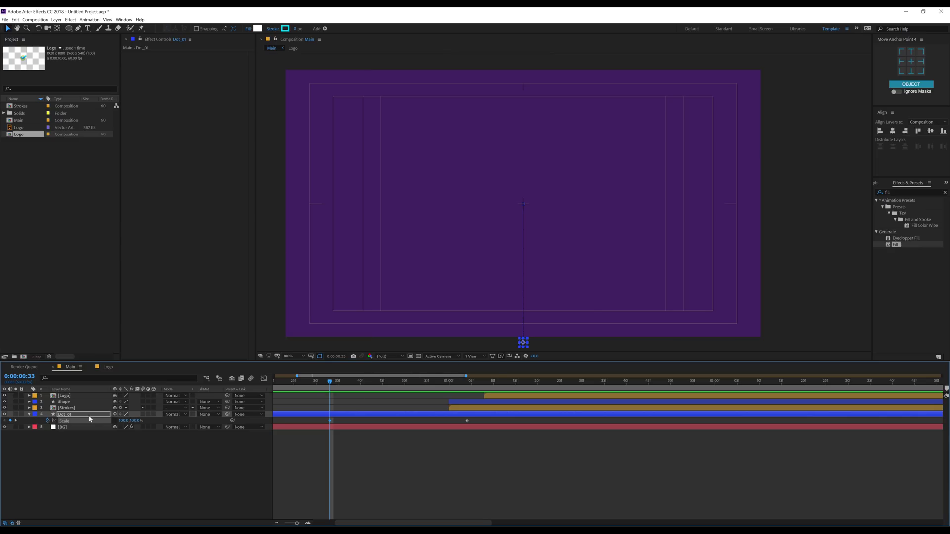
key("space")
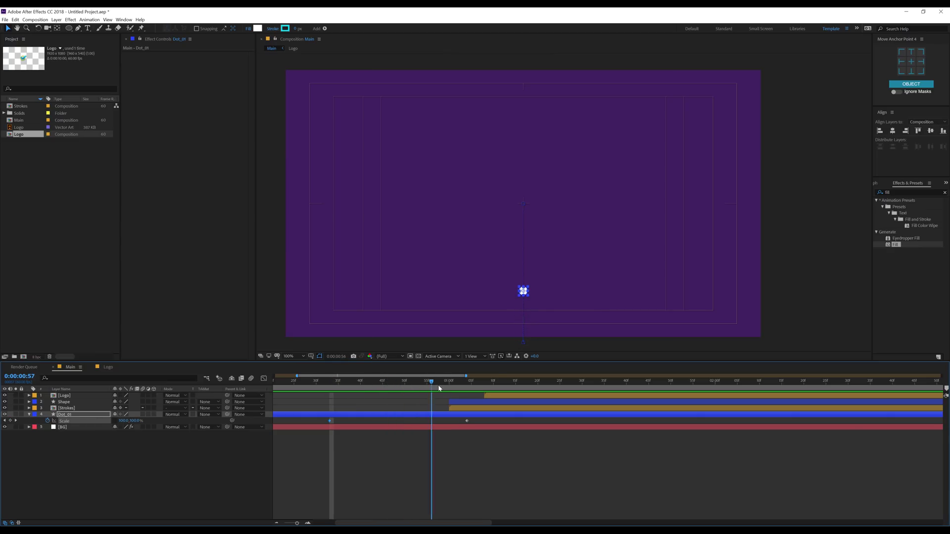
left_click_drag(122, 421, 140, 422)
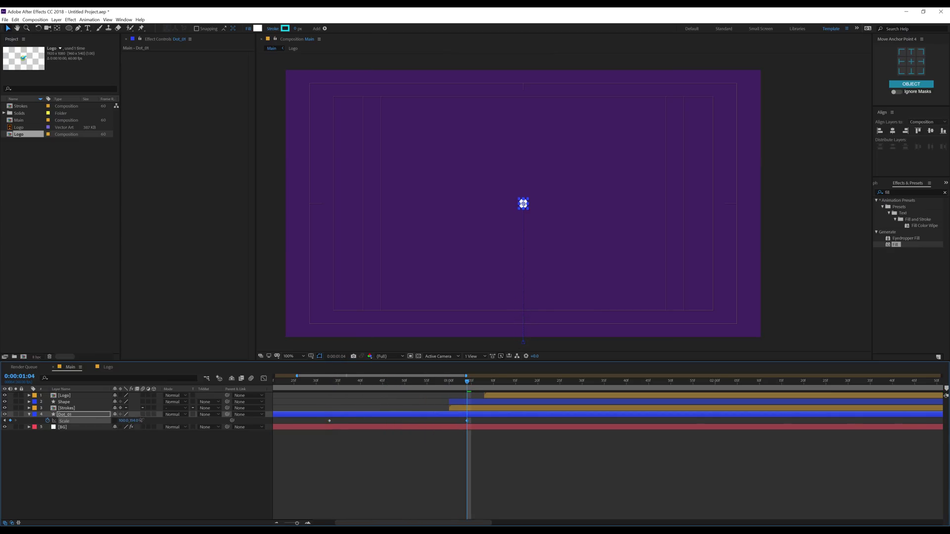
left_click(330, 381)
left_click_drag(320, 422, 498, 429)
key("F9")
Step: Preview and scrub through the dot's stretching rise
key("space")
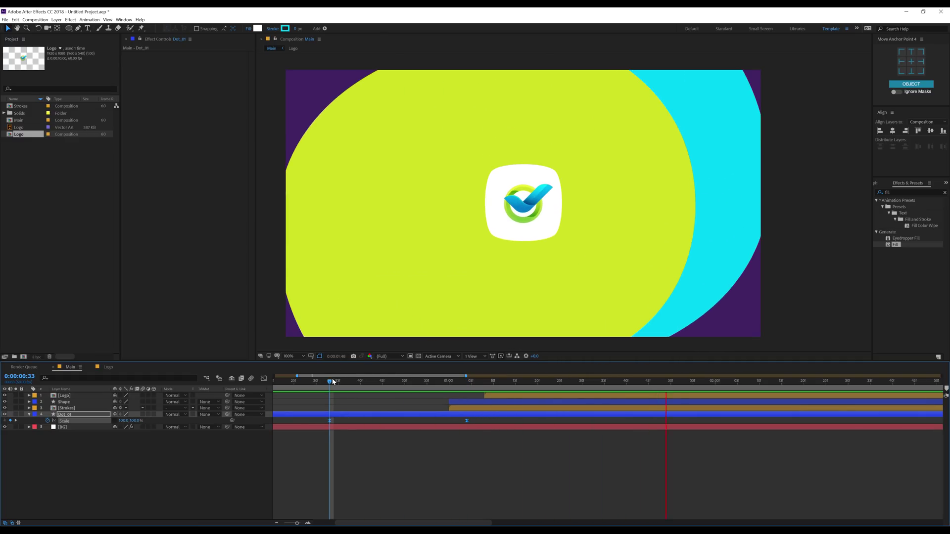
left_click(333, 382)
left_click_drag(333, 382, 527, 396)
left_click(435, 381)
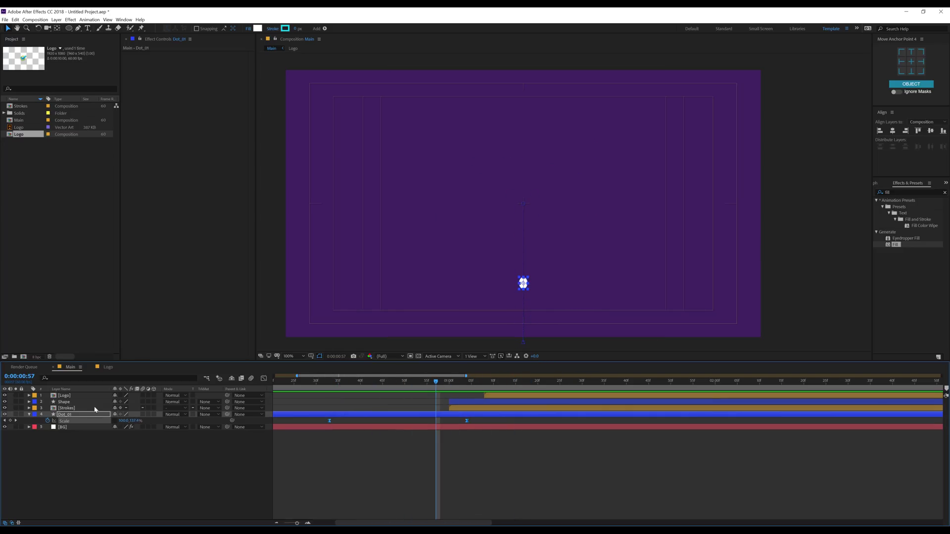
Step: Pre-compose the Dot_01 layer into a new composition named Dot
left_click(82, 415)
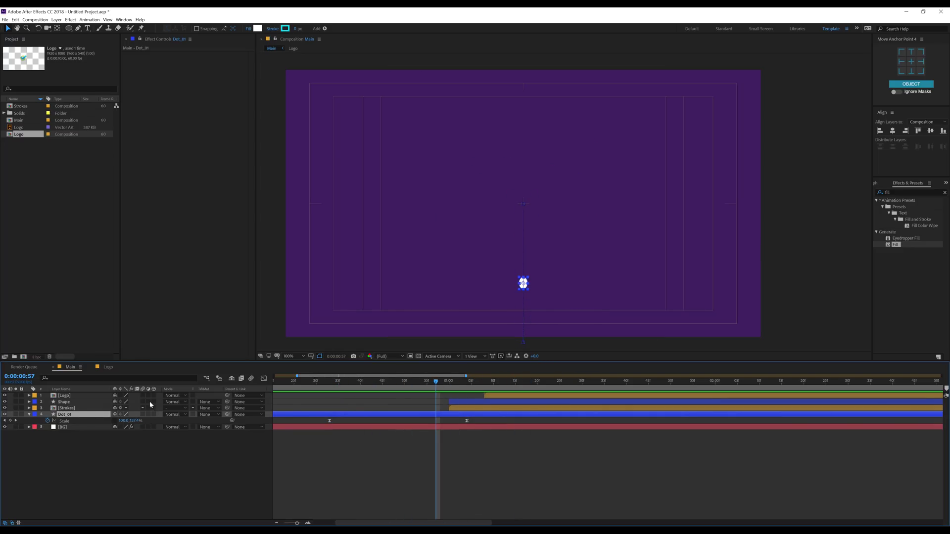
key("ctrl+shift+c")
key("End")
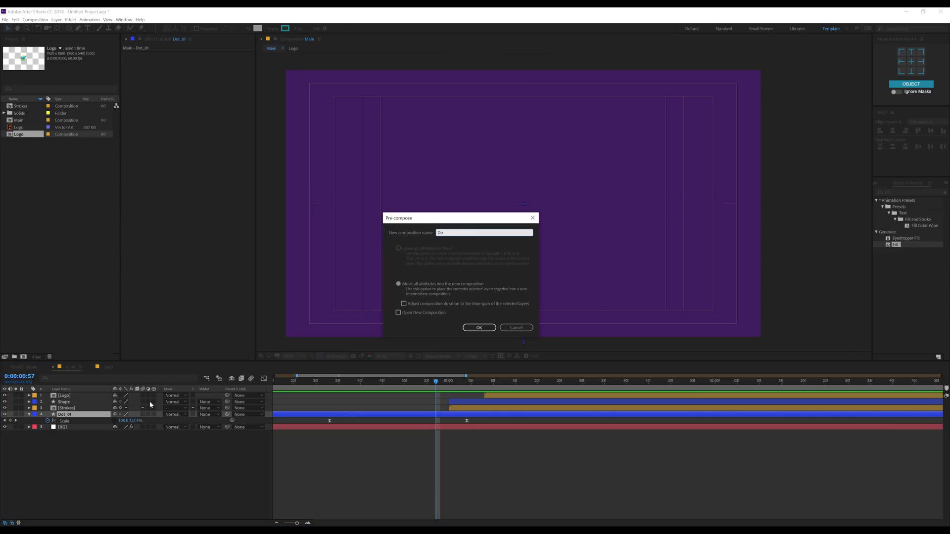
key("Return")
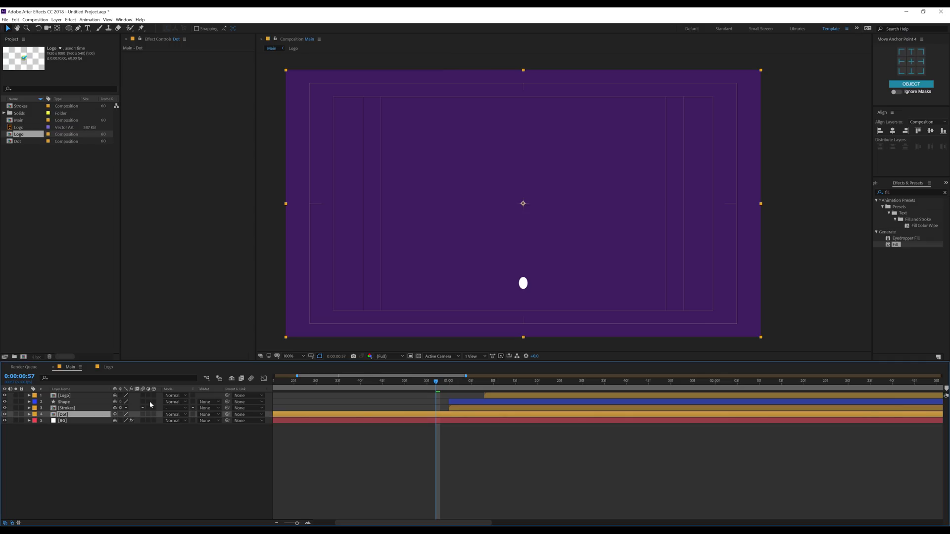
Step: Duplicate the Dot layer and rotate the copy 180° so a dot sits at the top
key("ctrl+d")
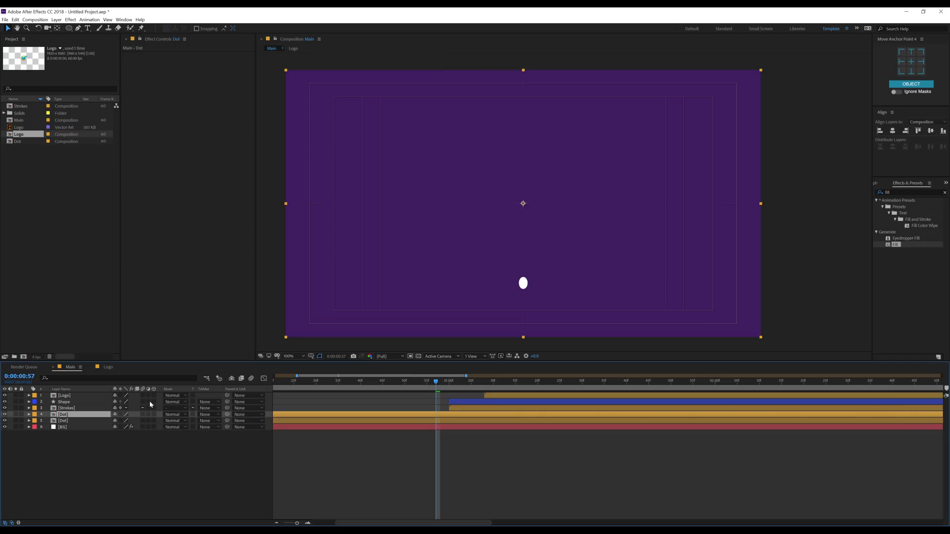
key("r")
left_click(124, 421)
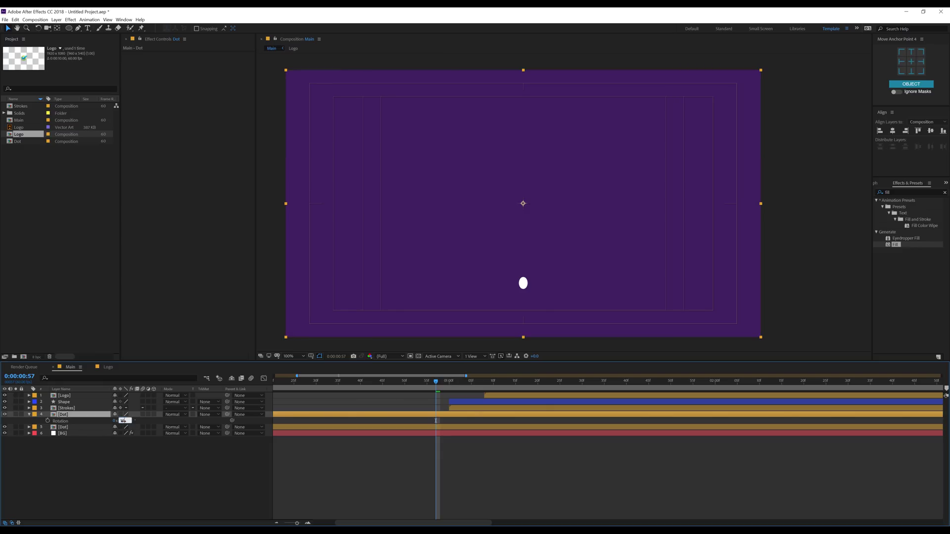
key("Return")
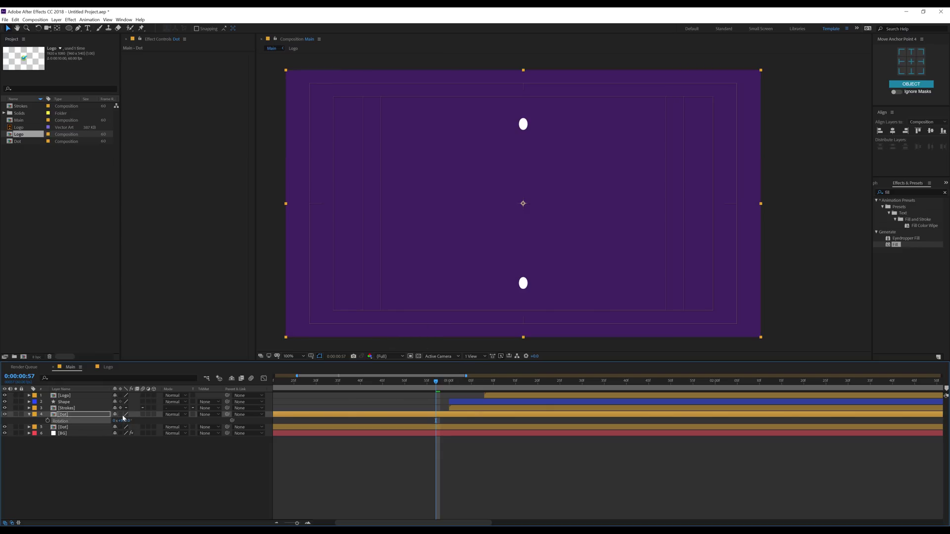
Step: Open the Dot composition and edit Dot_01's Ellipse Size
double_click(69, 414)
left_click(70, 395)
key("u")
key("u")
key("u")
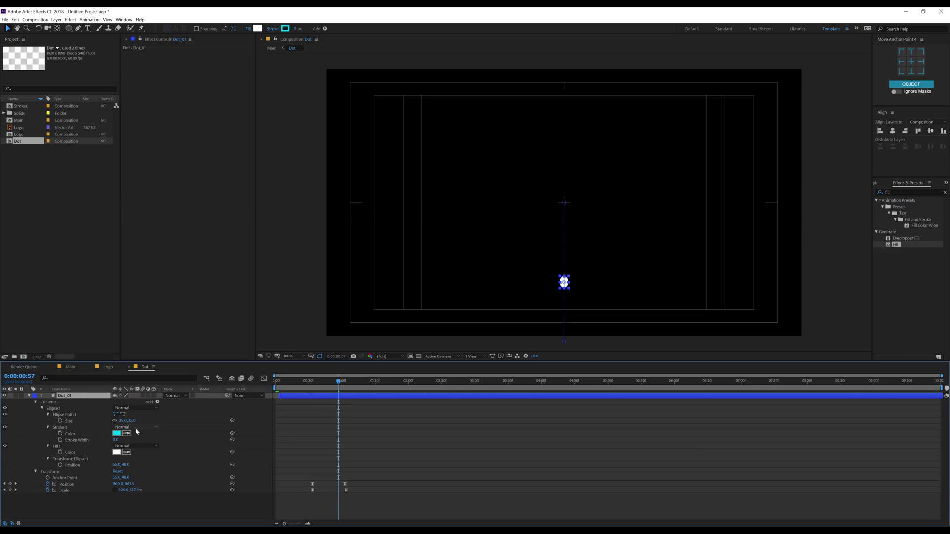
left_click(132, 421)
Step: Shrink the dot's Ellipse Size to 25 and return to the Main comp
type("25")
left_click(172, 458)
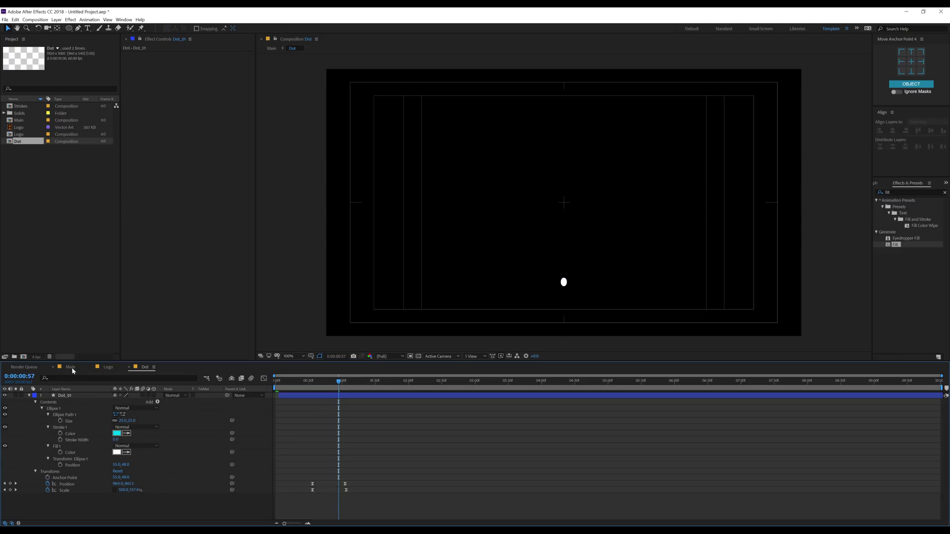
left_click(70, 367)
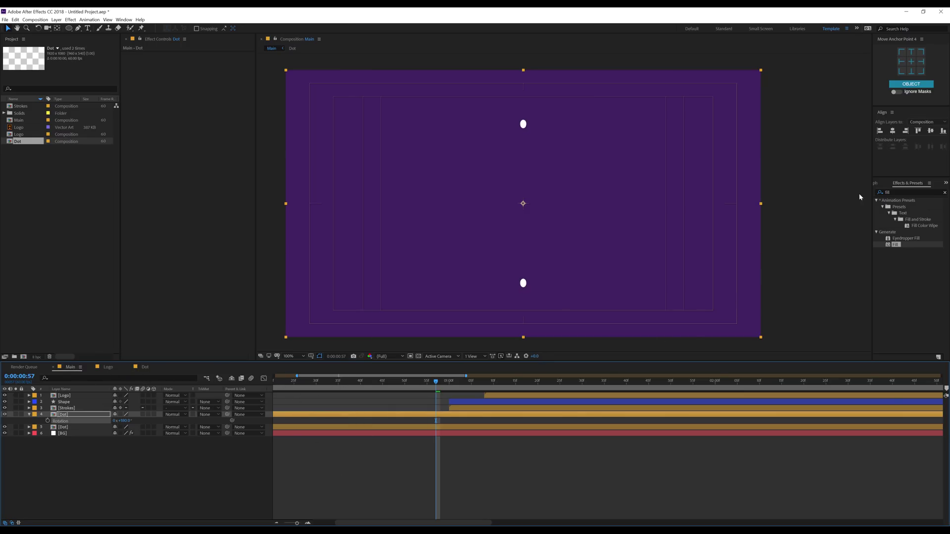
Step: Sample the logo's cyan tick colour with the Character panel eyedropper in the Logo comp
left_click(874, 183)
left_click(878, 186)
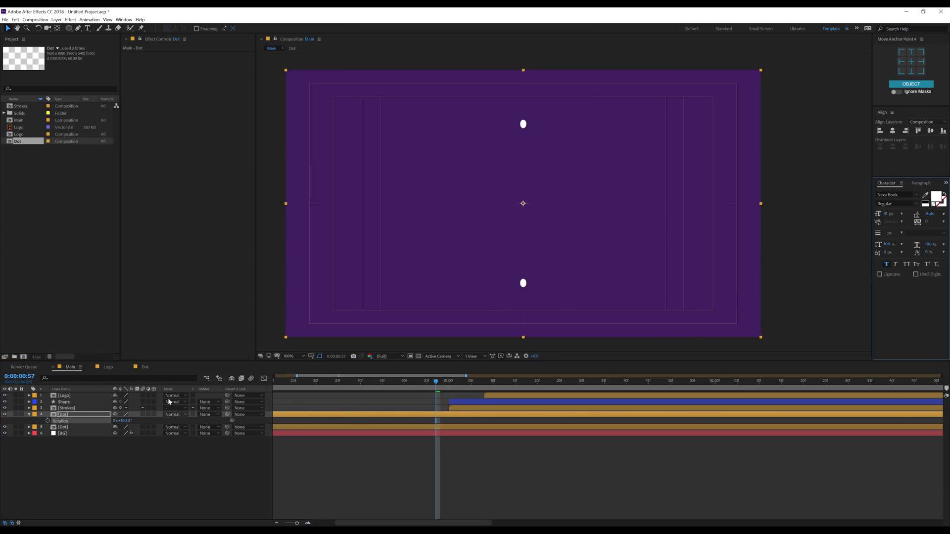
double_click(79, 395)
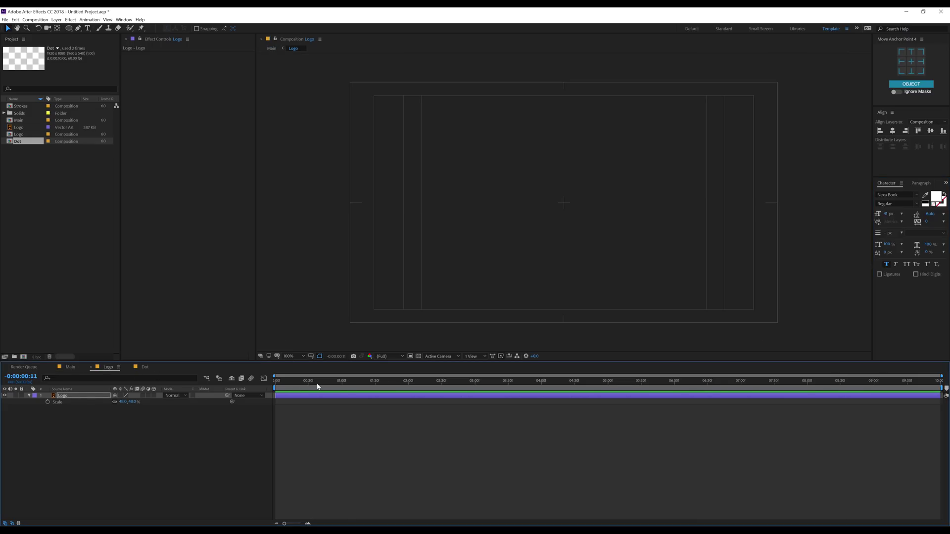
left_click_drag(318, 386, 384, 382)
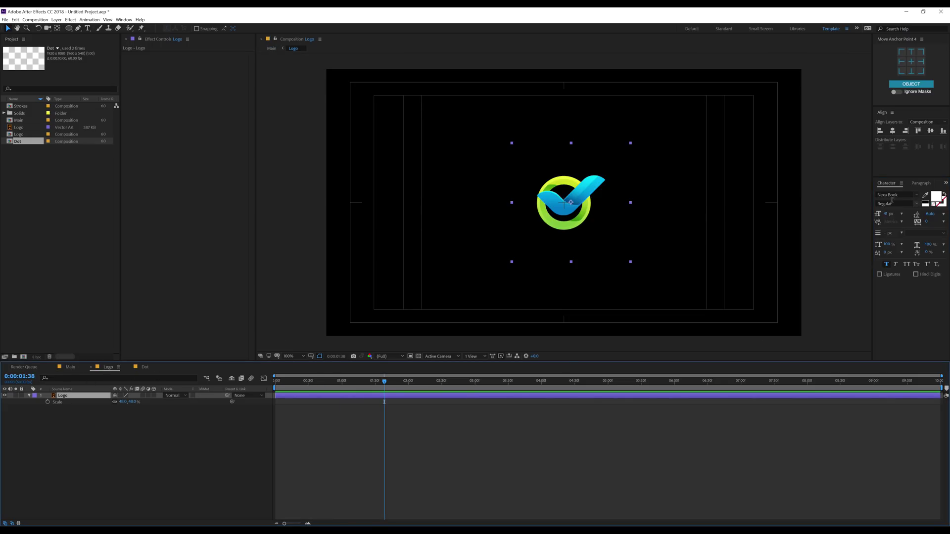
left_click(925, 195)
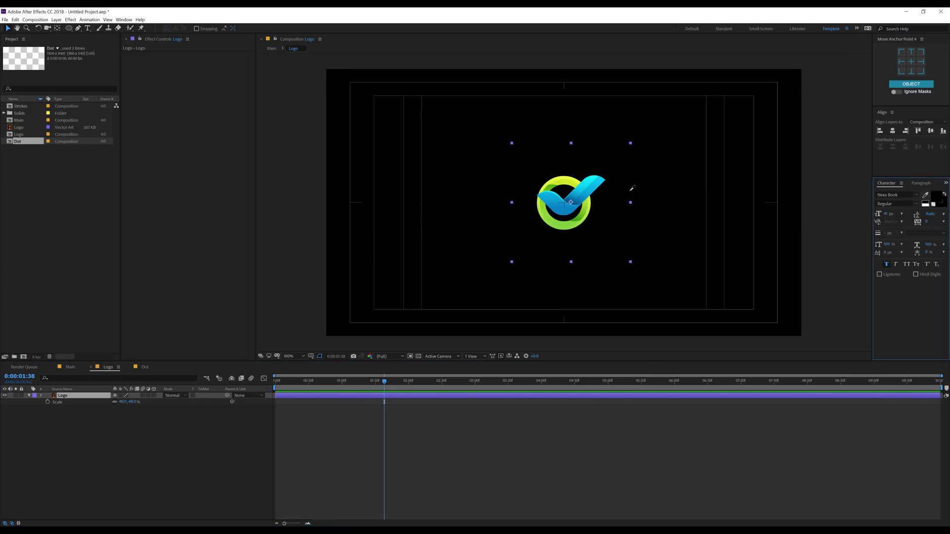
left_click(597, 183)
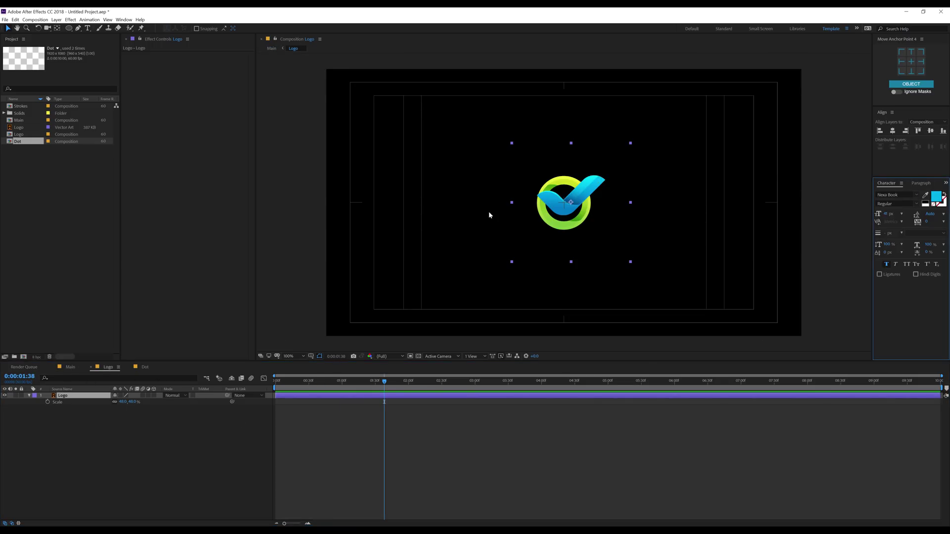
Step: Apply the Fill effect from Effects & Presets to the top Dot layer in Main
left_click(71, 369)
left_click(74, 414)
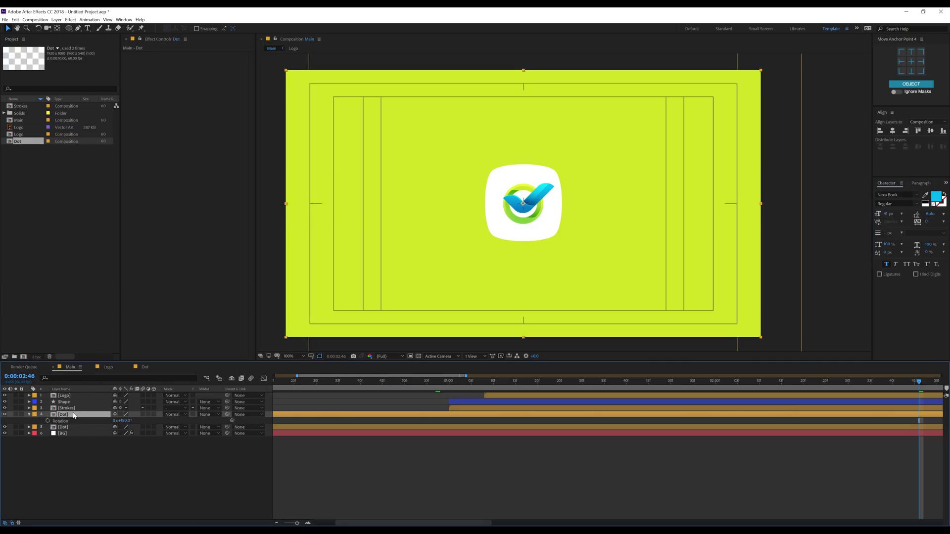
left_click(920, 183)
left_click(945, 183)
left_click(926, 208)
left_click_drag(895, 244, 75, 415)
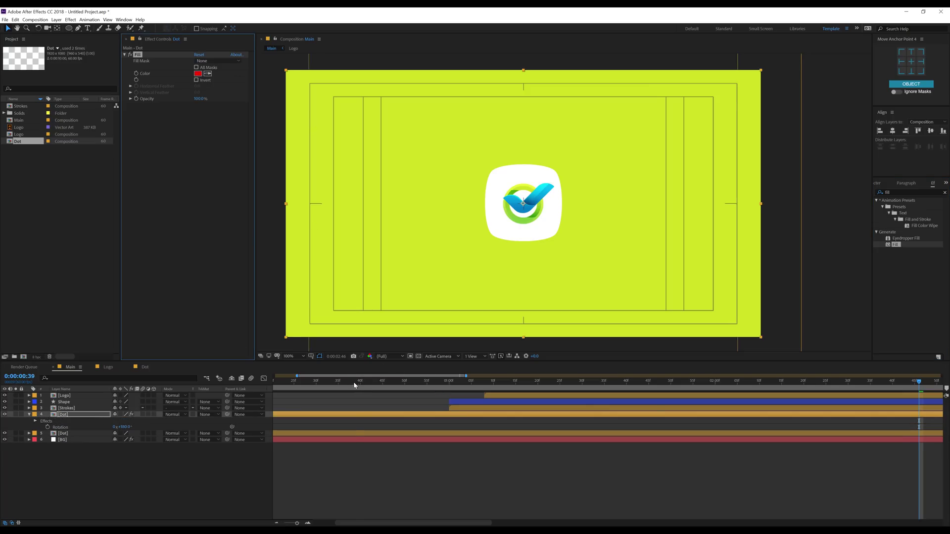
Step: Set the top dot's Fill colour to the sampled cyan
key("space")
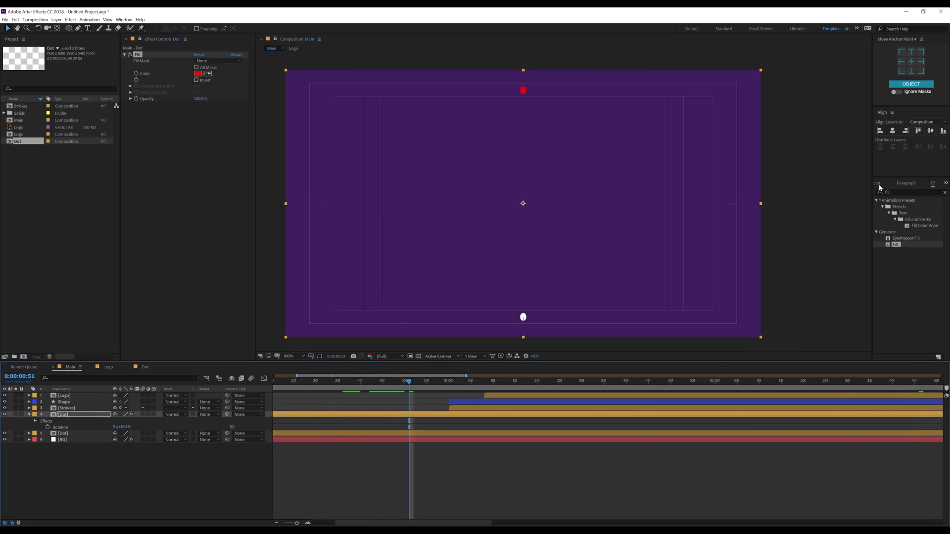
left_click(880, 185)
left_click(208, 73)
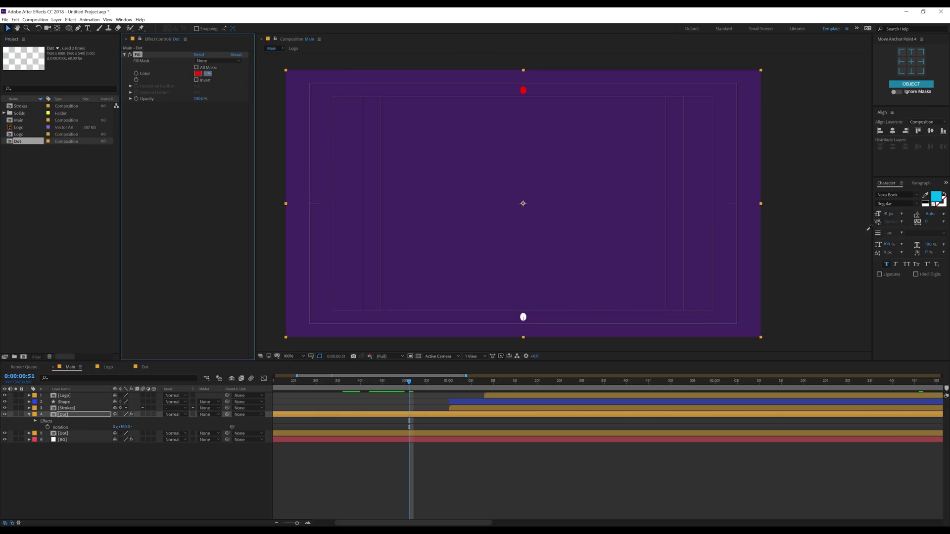
left_click(936, 198)
Step: Sample the green ring colour from the logo in the Logo comp
left_click(112, 367)
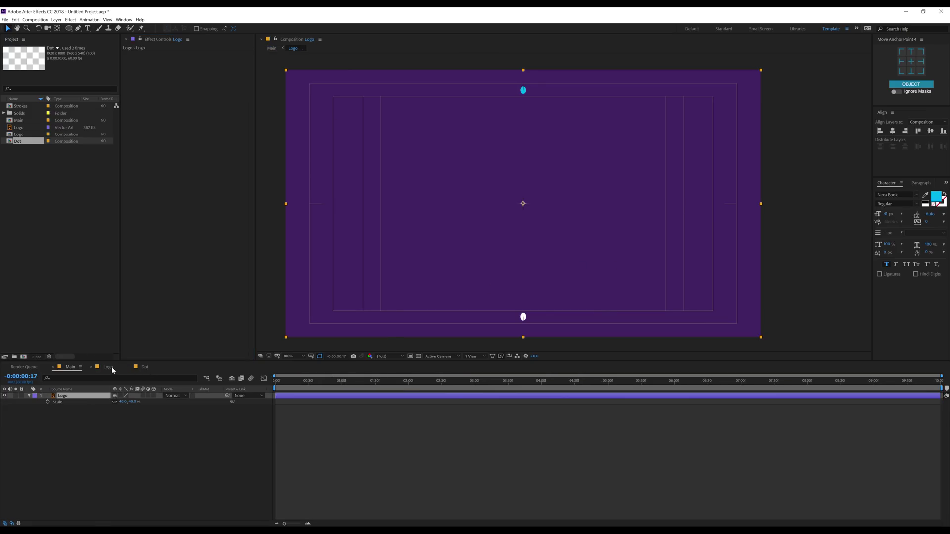
left_click(396, 382)
left_click(925, 195)
left_click(583, 215)
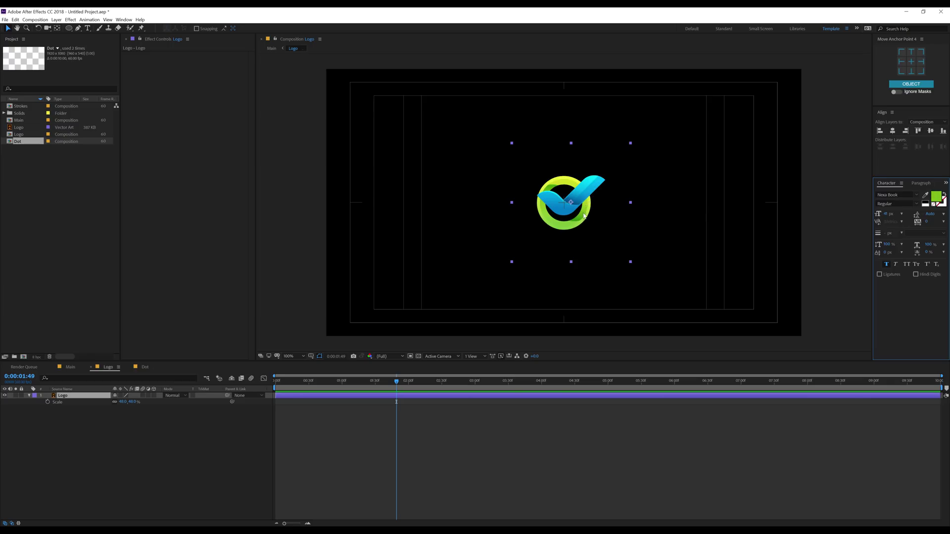
Step: Copy the Fill effect onto the bottom Dot layer and colour it lime green
left_click(145, 367)
left_click(70, 367)
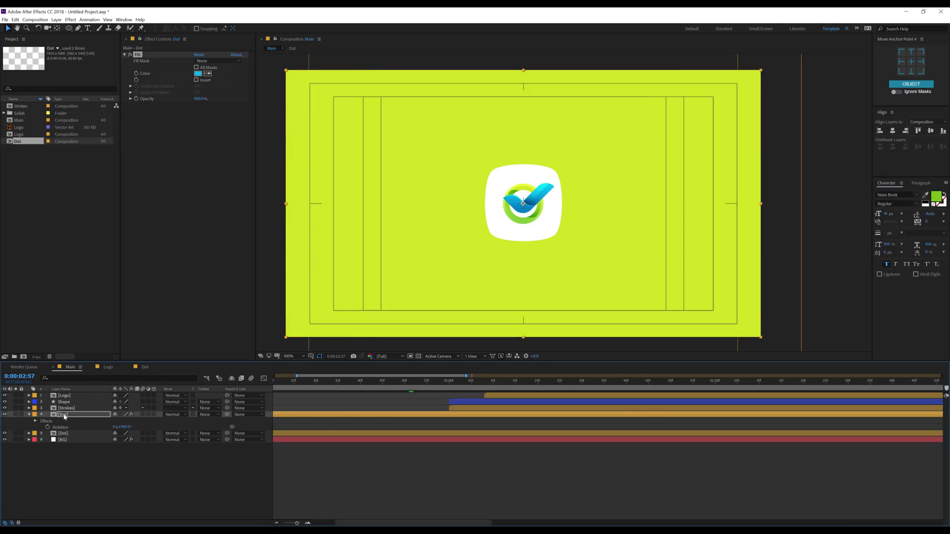
left_click(130, 116)
left_click(140, 55)
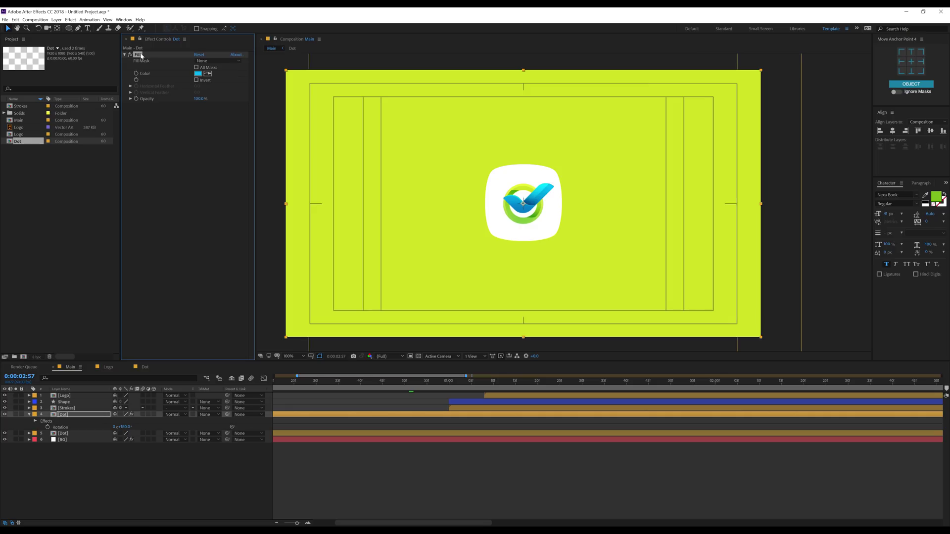
left_click(74, 433)
left_click_drag(359, 381, 418, 382)
left_click(208, 73)
left_click(936, 197)
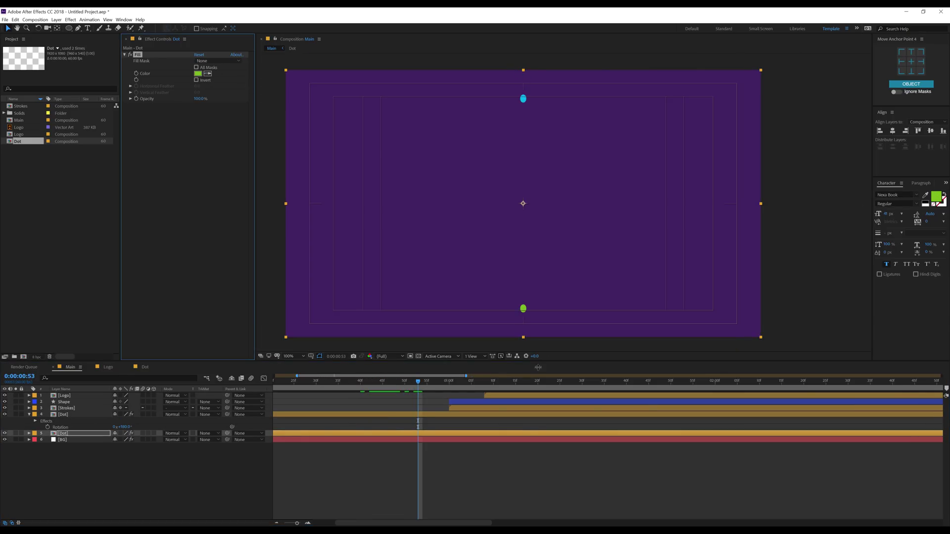
key("Home")
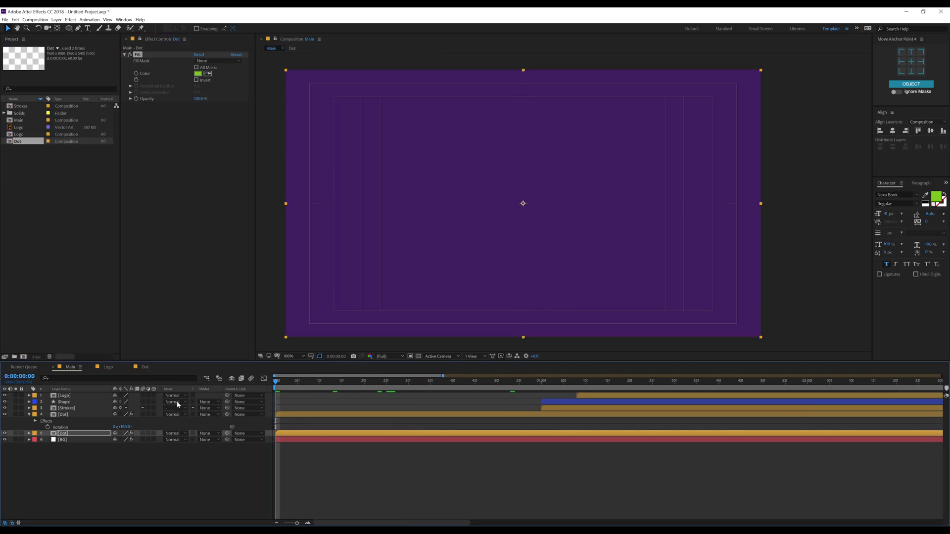
key("minus")
key("minus")
key("space")
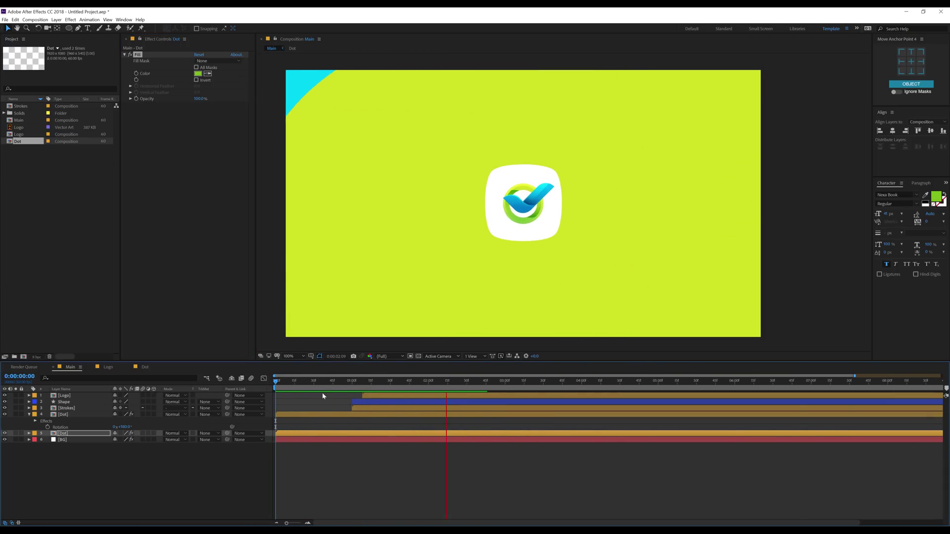
left_click(311, 383)
left_click_drag(312, 385, 494, 387)
left_click(91, 483)
left_click(29, 414)
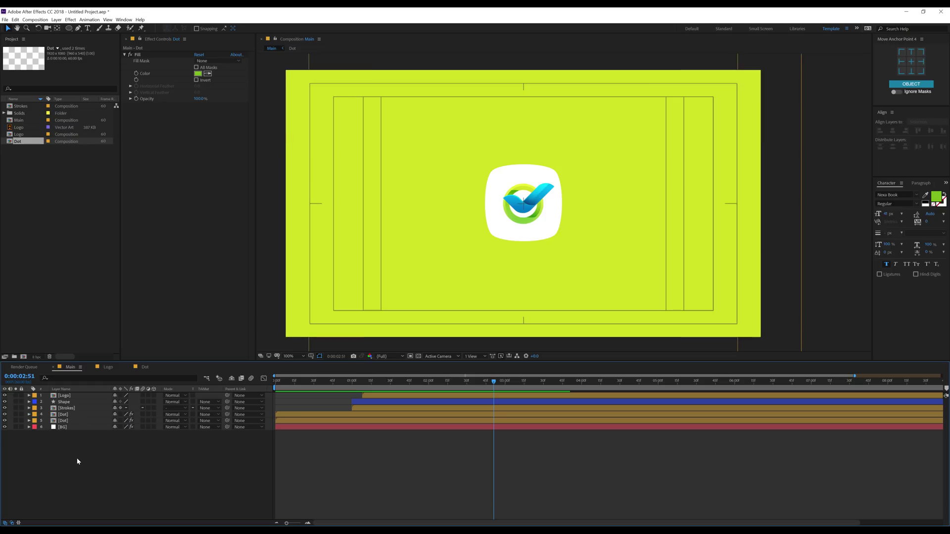
key("ctrl+t")
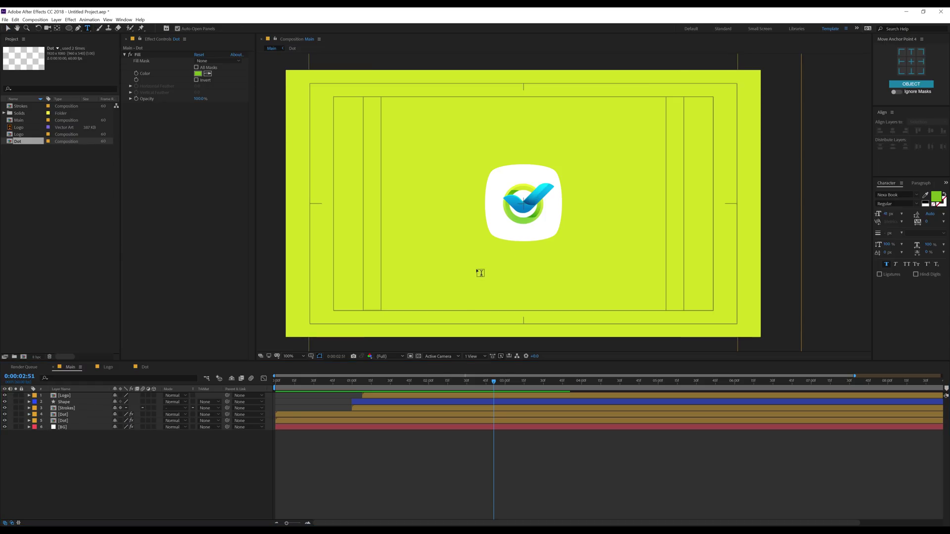
left_click(497, 261)
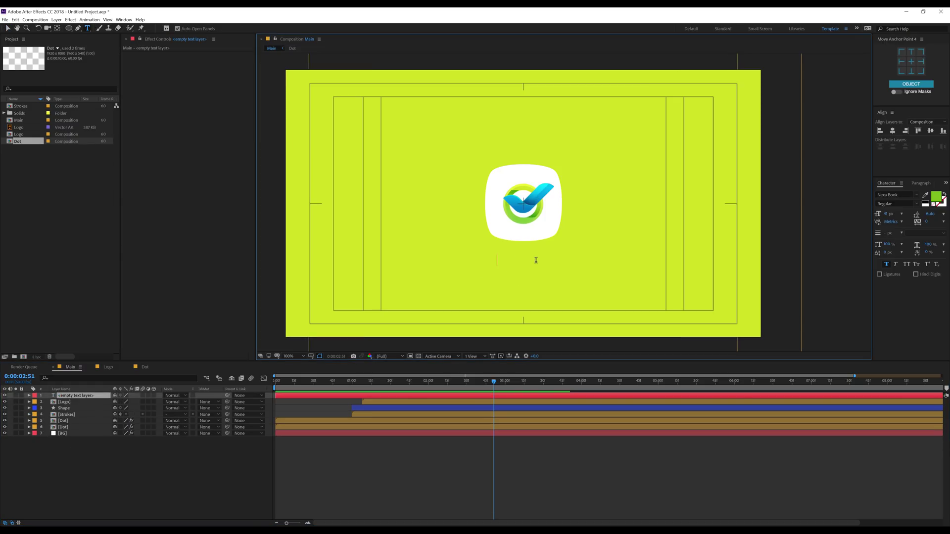
type("WWW")
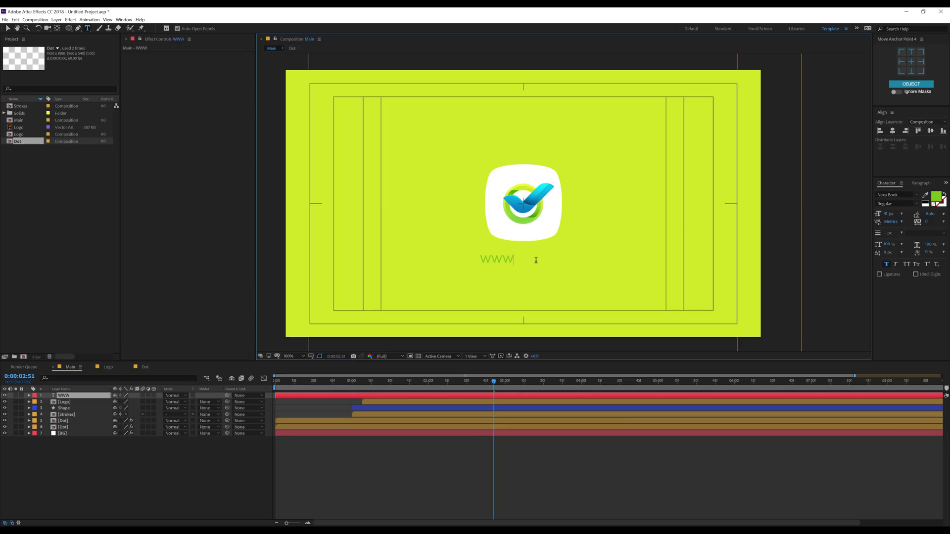
type(".TOURNAME.COM")
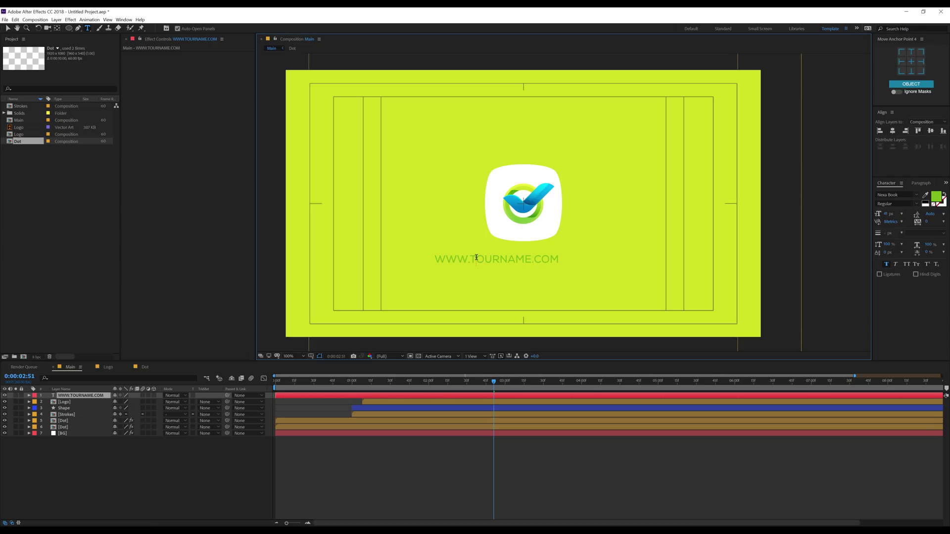
key("BackSpace")
type("Y")
left_click(9, 29)
Step: Colour the URL text white (FFFFFF) and centre it under the logo
left_click(937, 197)
double_click(382, 312)
type("FFFFFF")
left_click(420, 226)
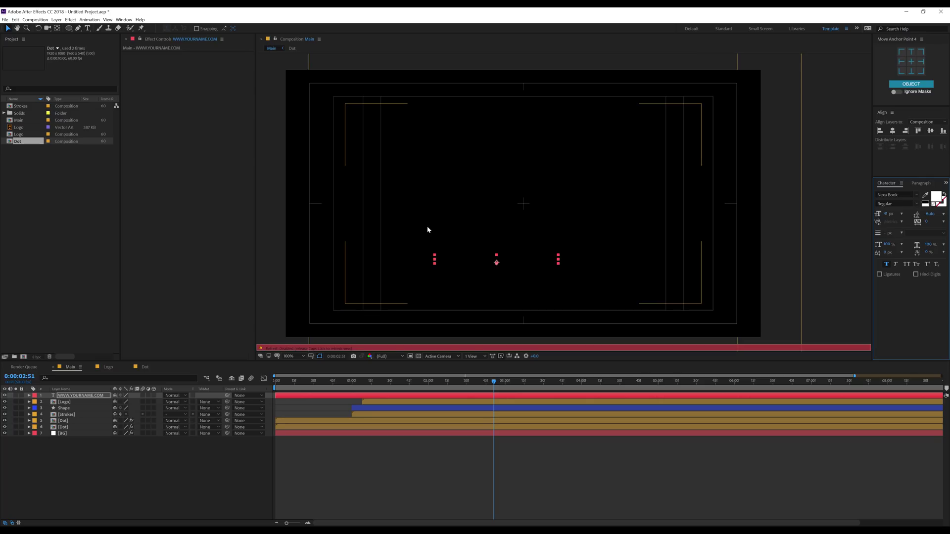
left_click_drag(556, 259, 584, 257)
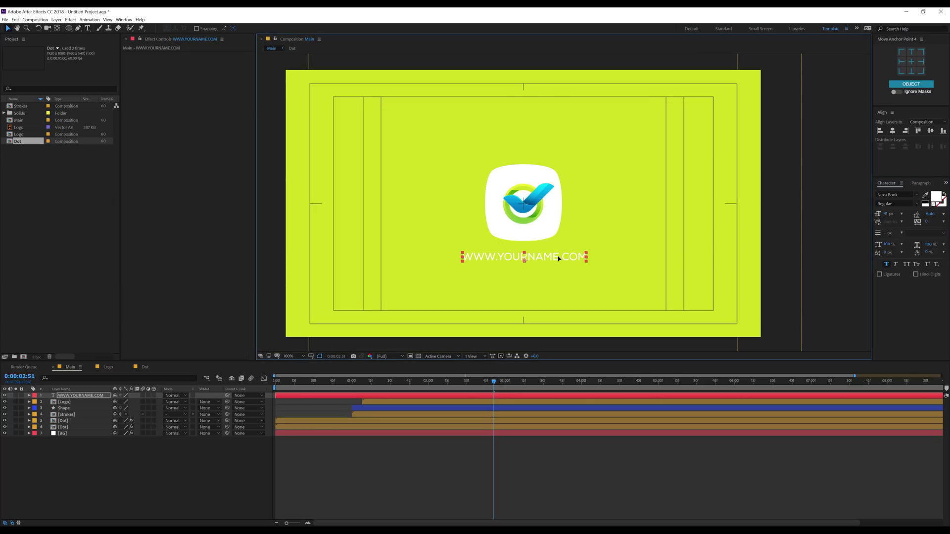
Step: Set the URL text to 26 px Nexa Bold, then return to the logo's entrance near 1:33
left_click_drag(887, 214, 946, 221)
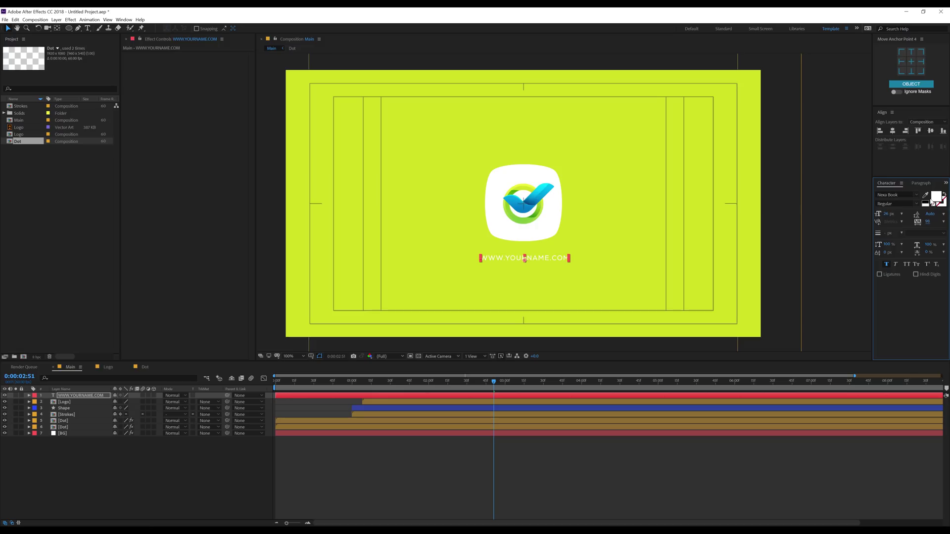
left_click(905, 195)
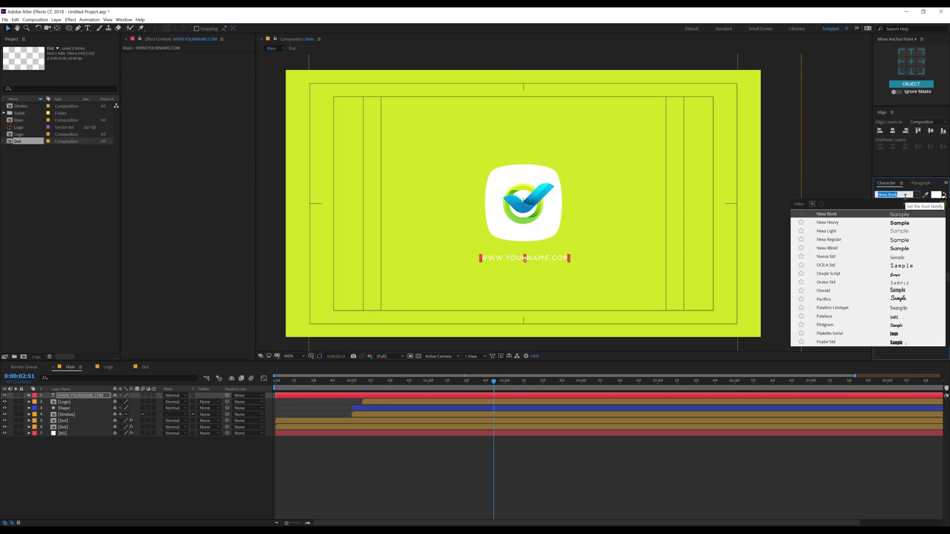
type("nex")
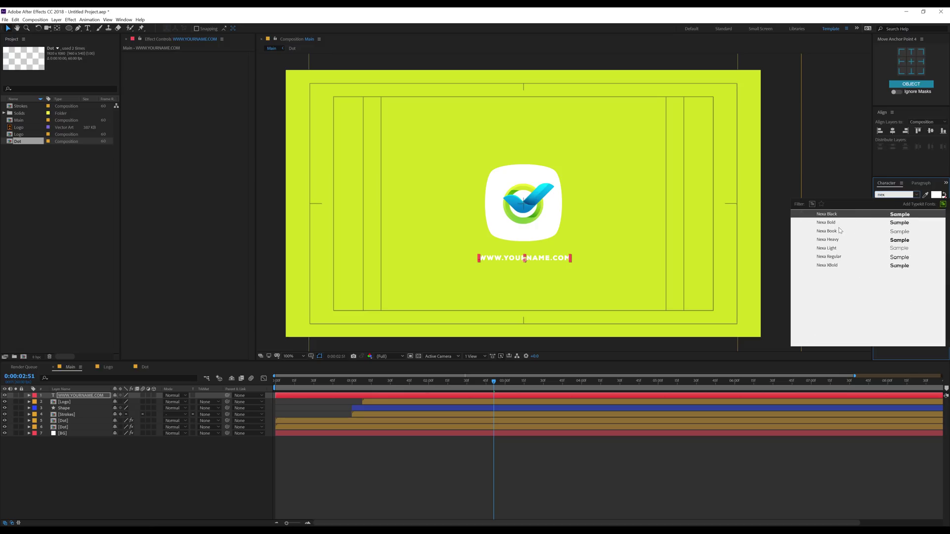
key("Return")
left_click(150, 439)
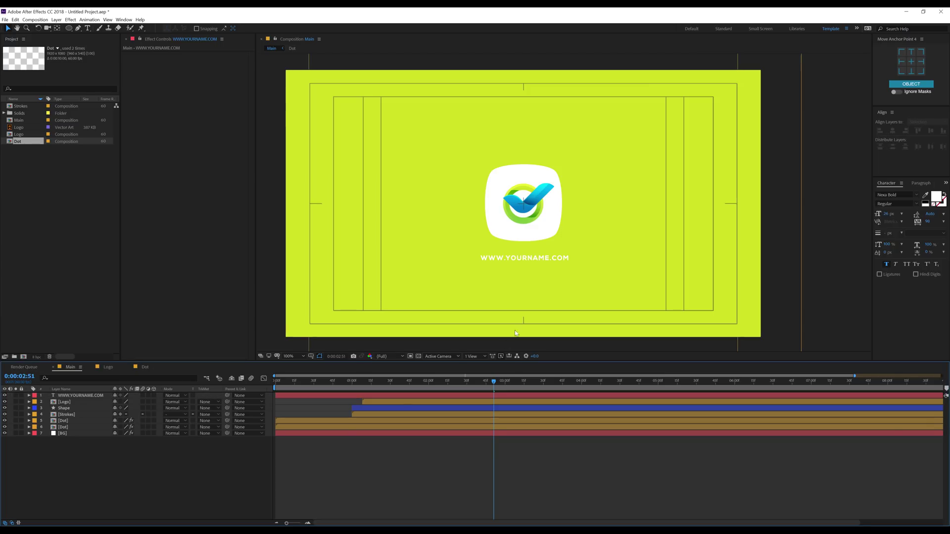
left_click(541, 257)
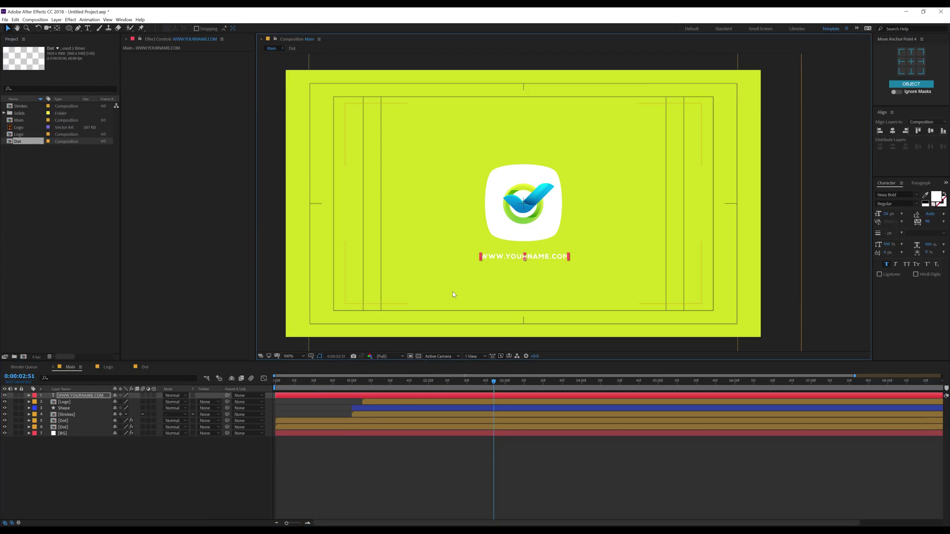
left_click_drag(372, 387, 400, 387)
left_click(378, 402)
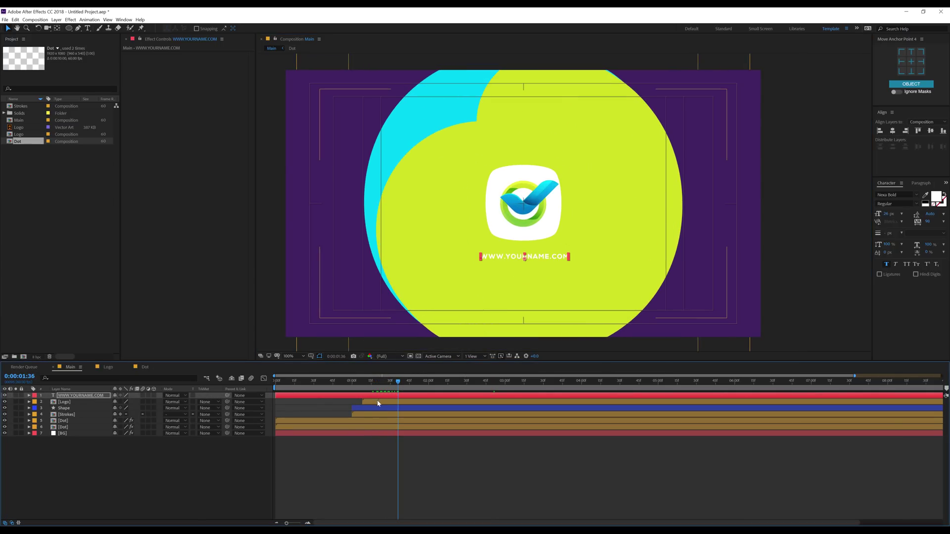
Step: Keyframe the text's Position: resting at 1:28, raised higher at 1:08
key("s")
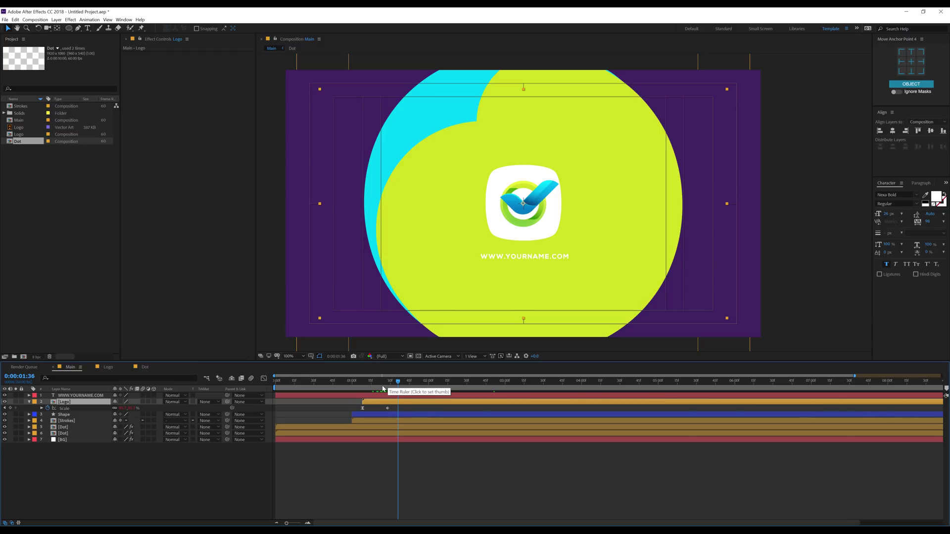
key("j")
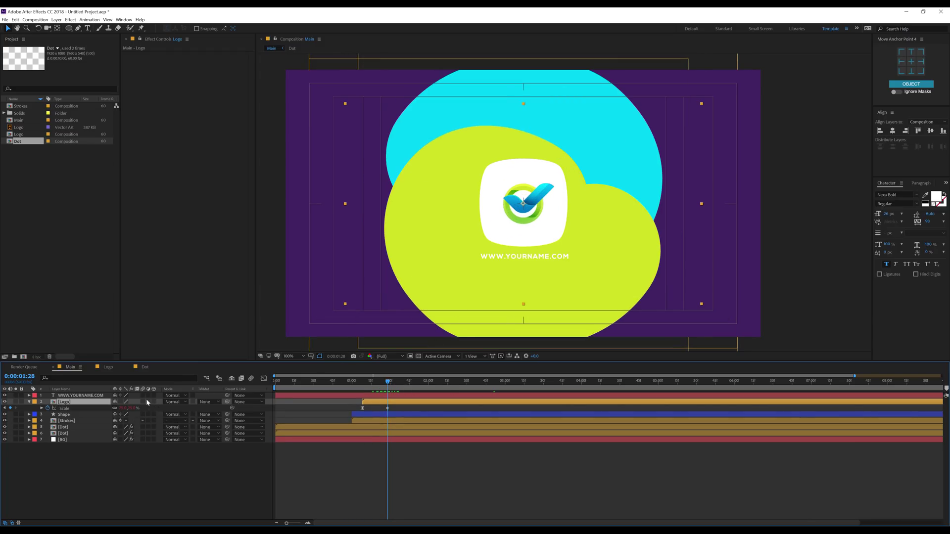
left_click(81, 396)
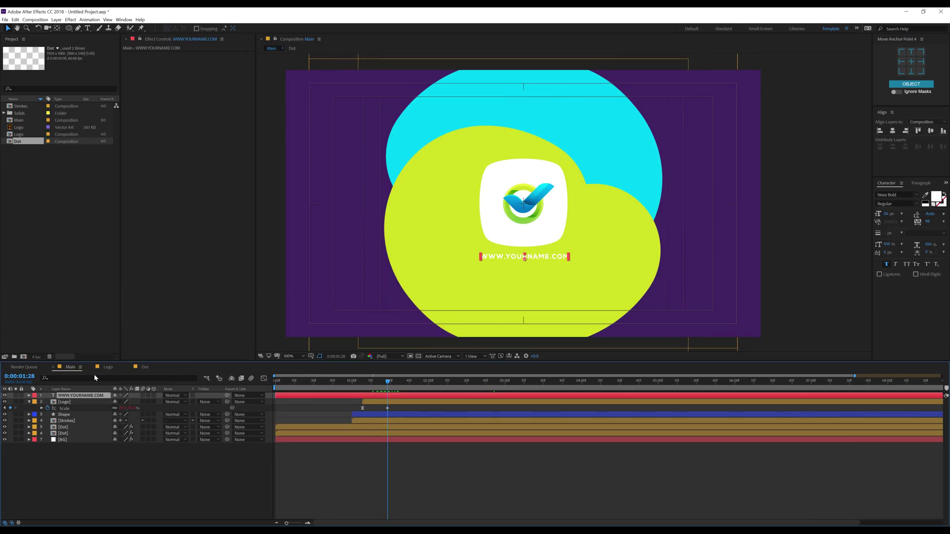
key("p")
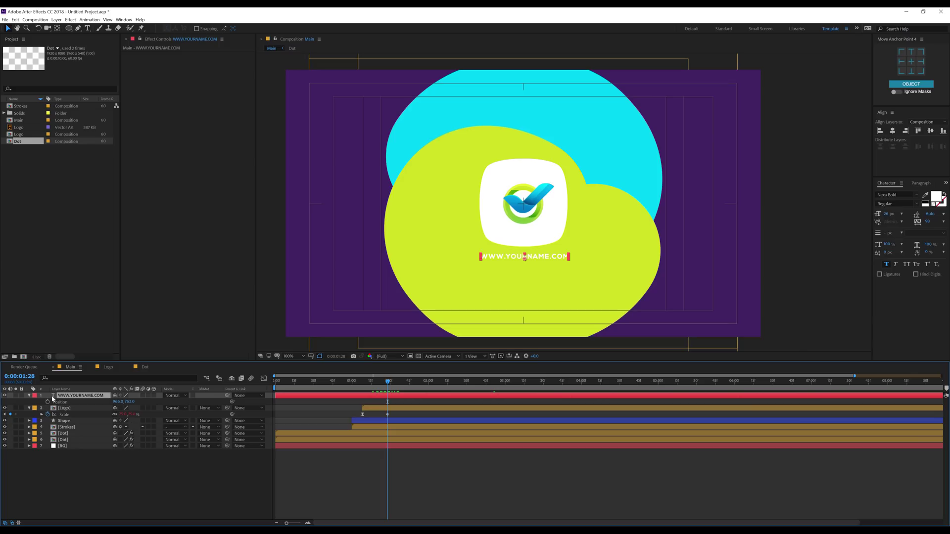
left_click(47, 402)
left_click_drag(388, 382, 363, 391)
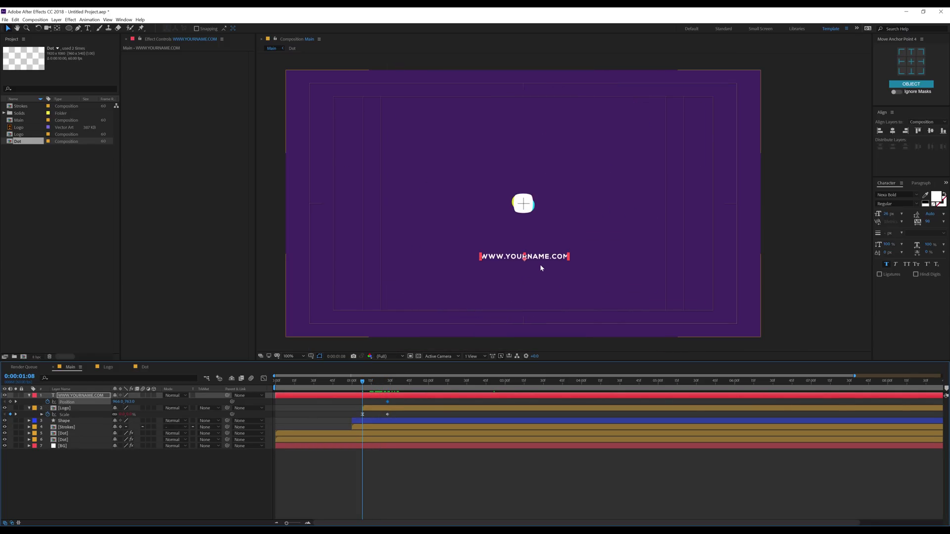
left_click_drag(535, 258, 534, 235)
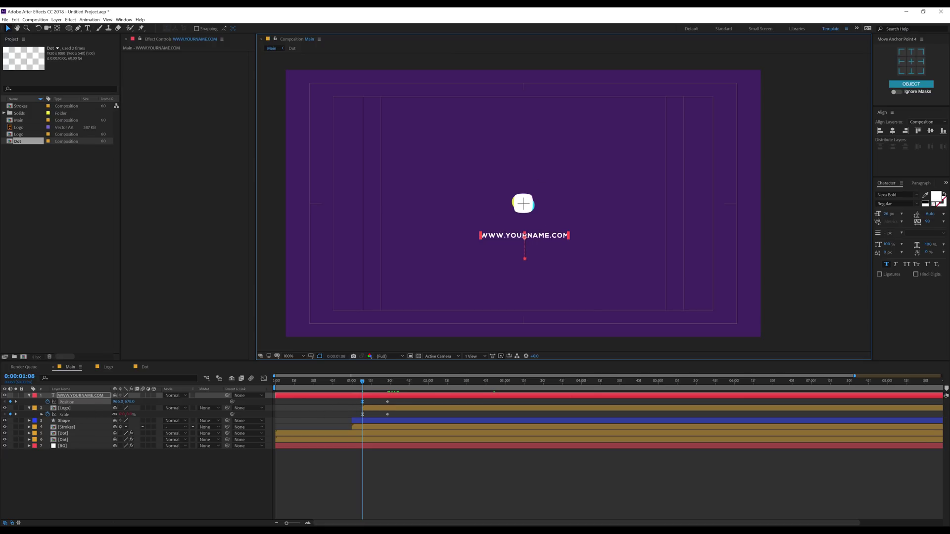
Step: Paste the saved bounce expression from Notepad onto the text's Position
key("alt+Tab")
key("ctrl+a")
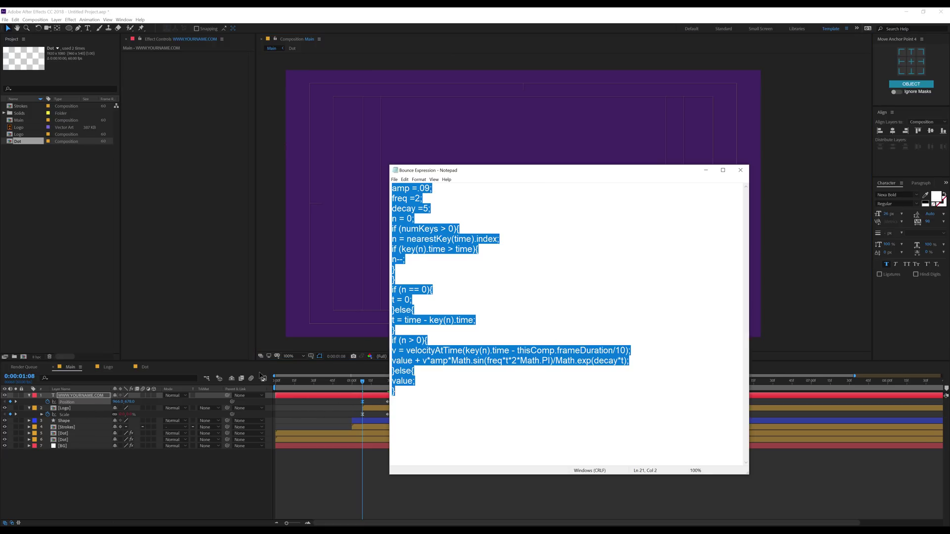
key("ctrl+c")
key("alt+Tab")
left_click(48, 401, "alt")
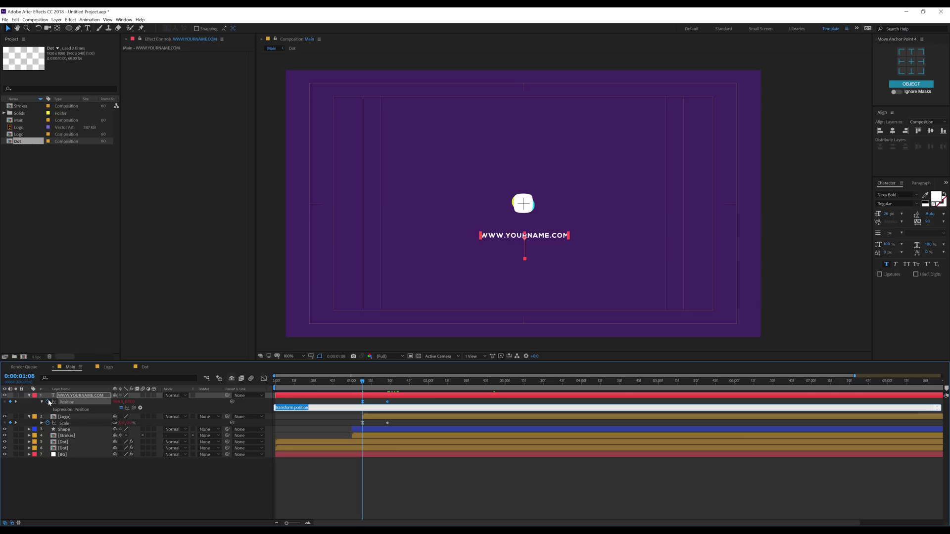
key("ctrl+v")
left_click(418, 472)
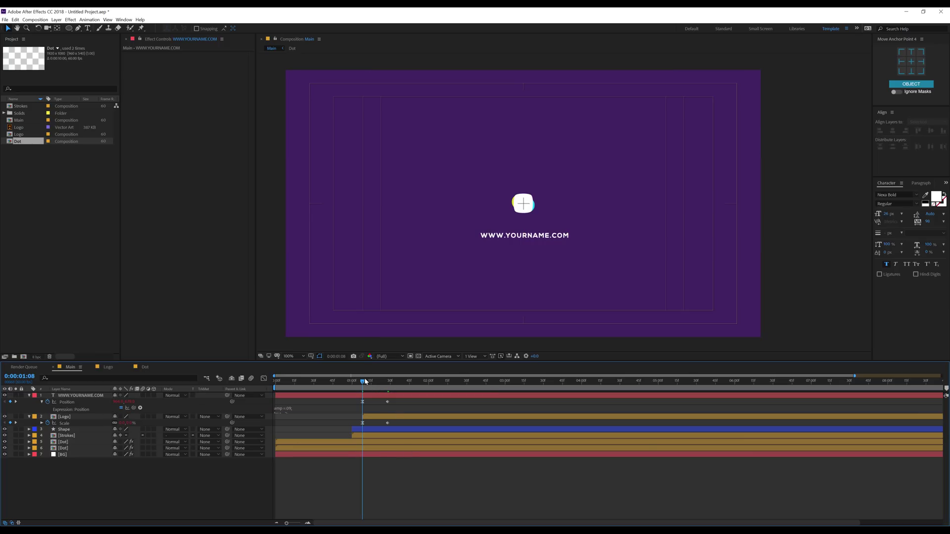
left_click_drag(365, 382, 389, 388)
left_click(379, 396)
Step: Keyframe the text's Opacity from 0% at 1:08 to 100%, with Easy Ease, and preview
key("t")
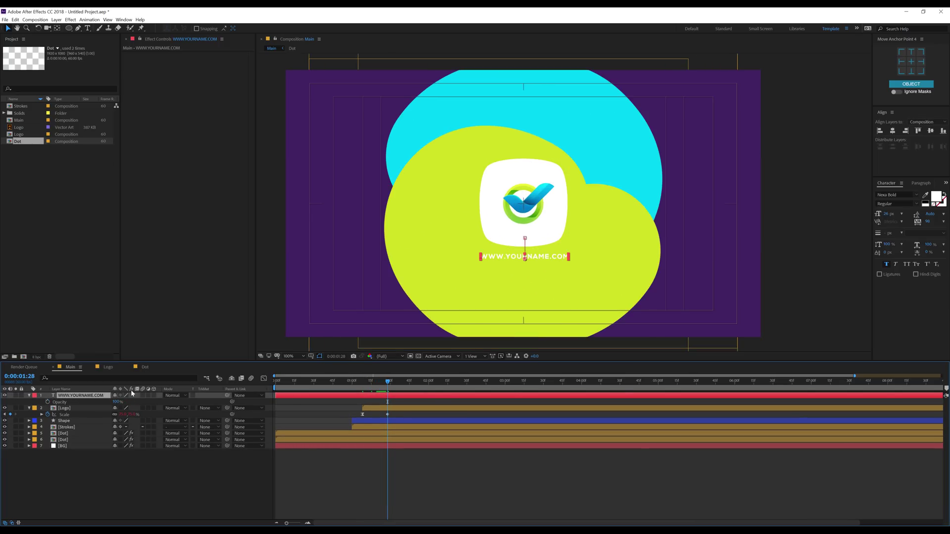
left_click(365, 381)
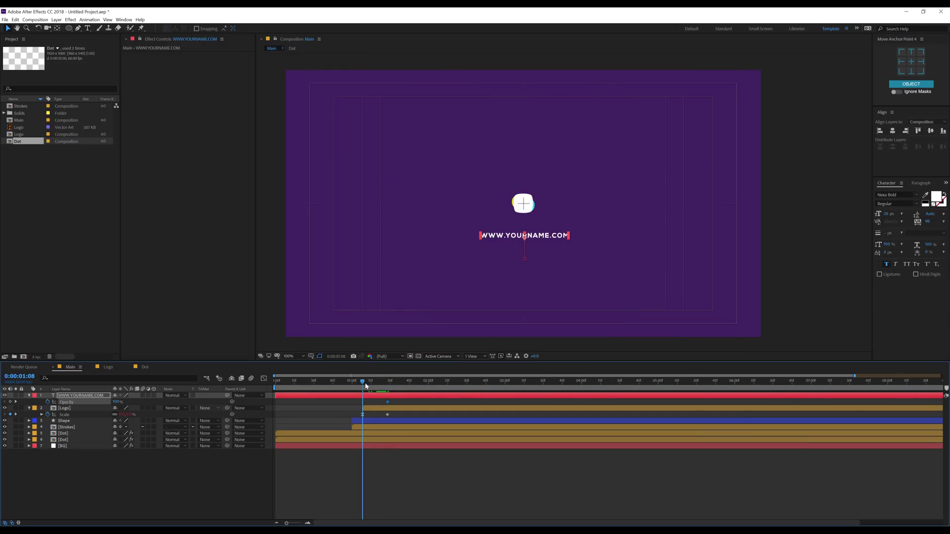
left_click_drag(117, 402, 89, 401)
left_click_drag(356, 401, 409, 410)
key("F9")
key("space")
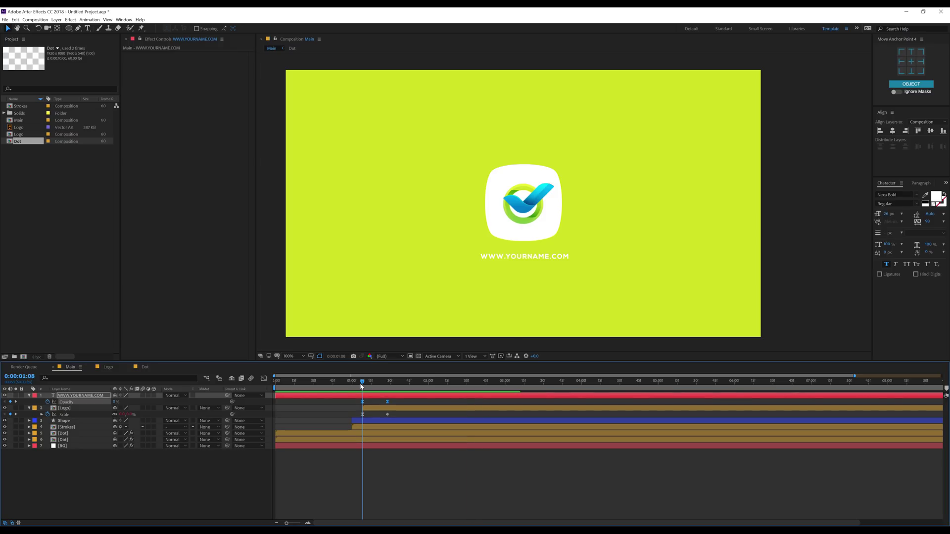
key("space")
Step: Shift the URL text layer a few frames later and preview the animation
left_click(372, 397)
left_click_drag(372, 397, 376, 397)
key("space")
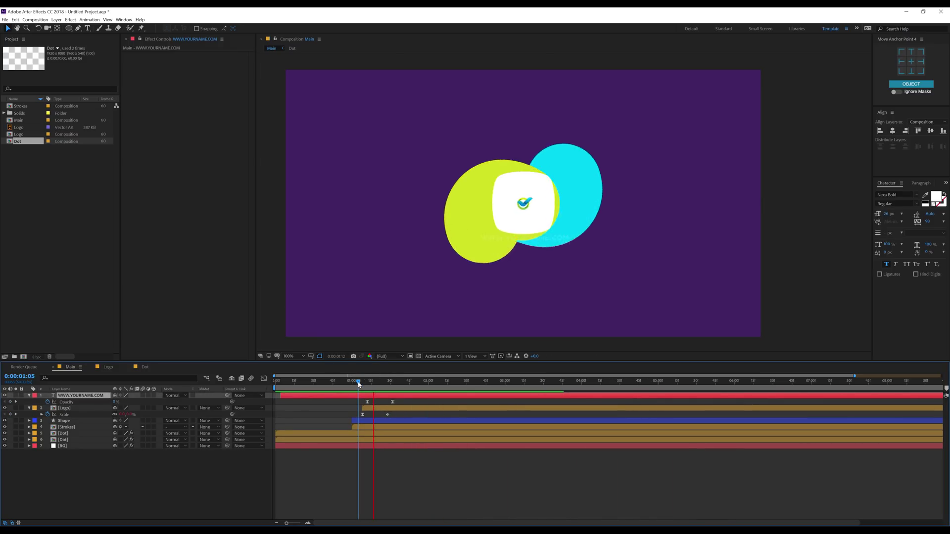
left_click_drag(362, 382, 510, 384)
key("space")
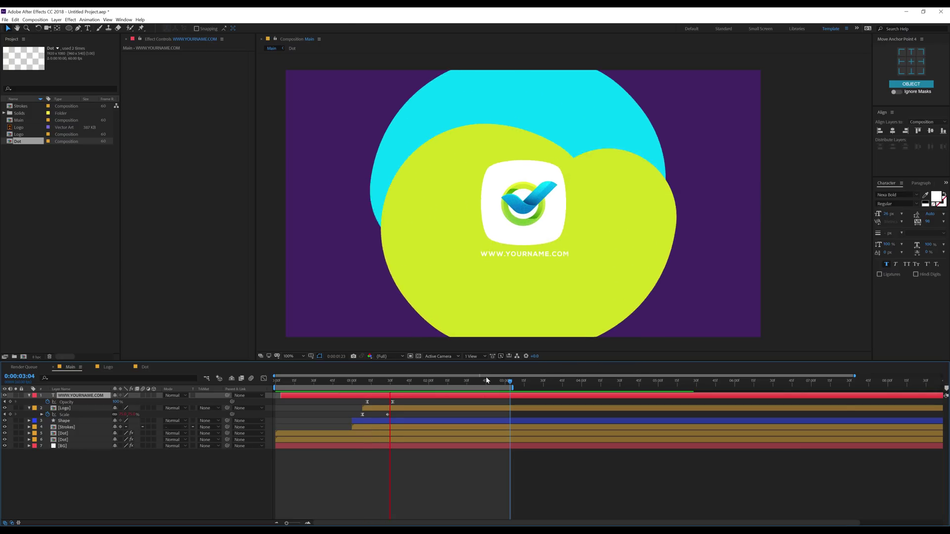
left_click(448, 382)
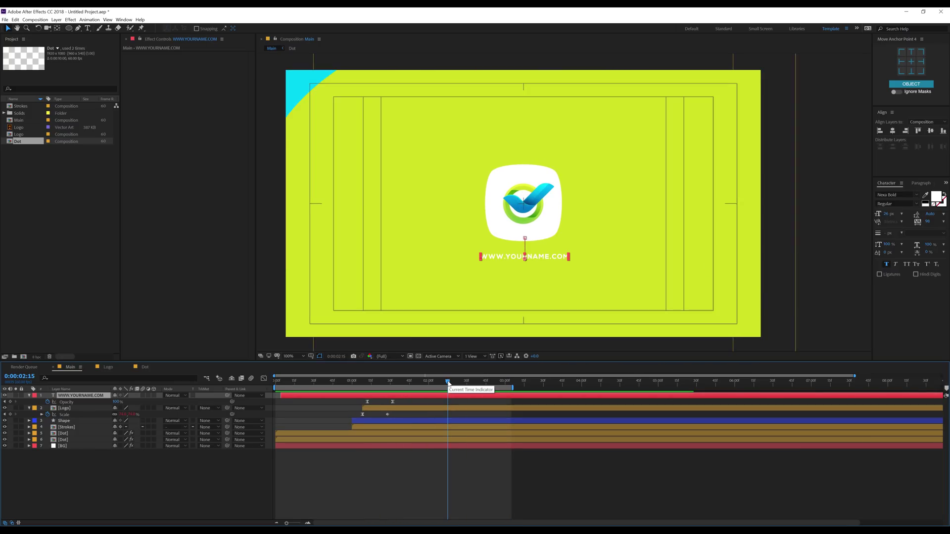